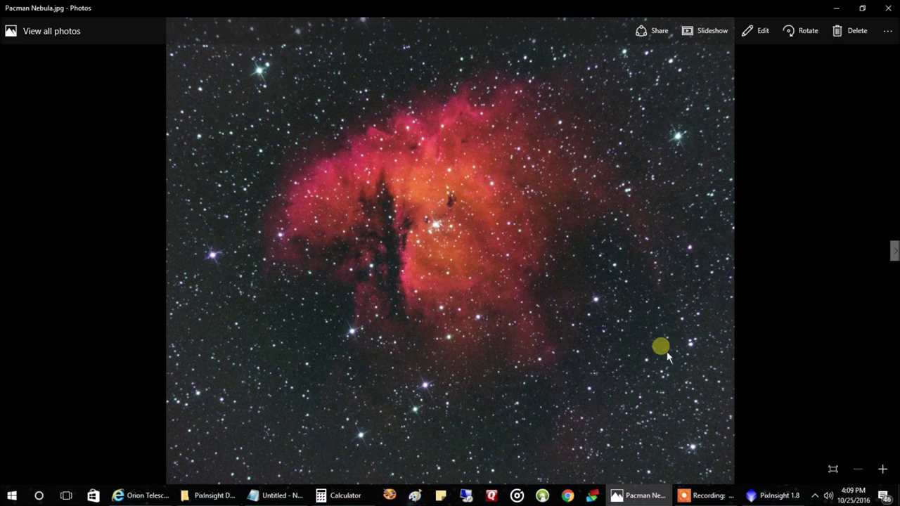
# Switch to PixInsight.
pyautogui.click(777, 495)
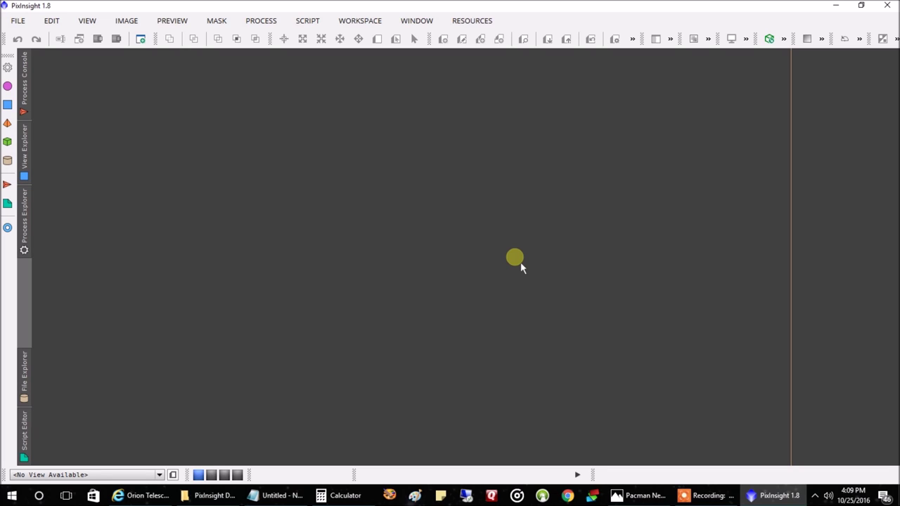
pyautogui.click(261, 20)
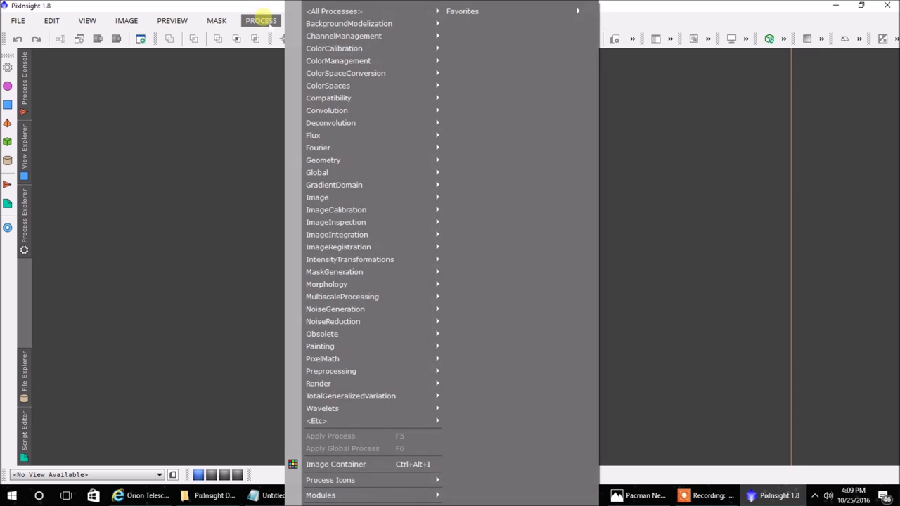
pyautogui.moveTo(331, 21)
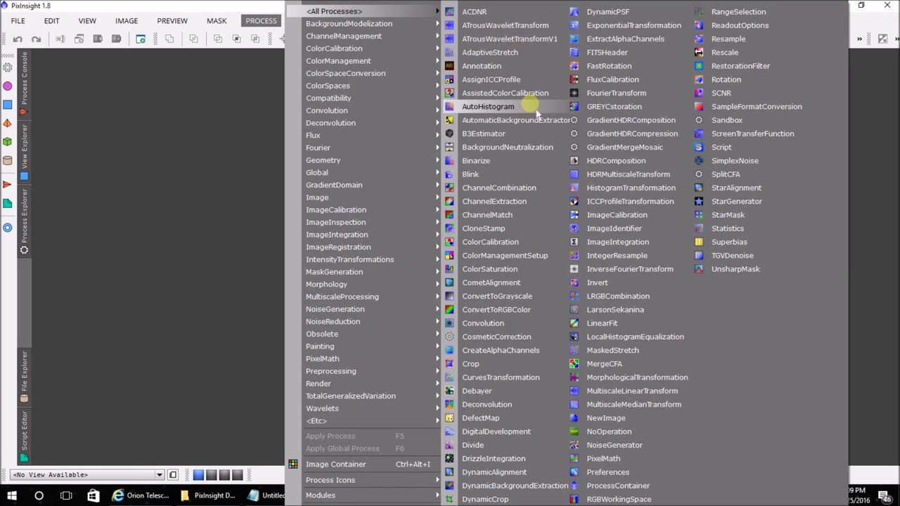
pyautogui.click(491, 177)
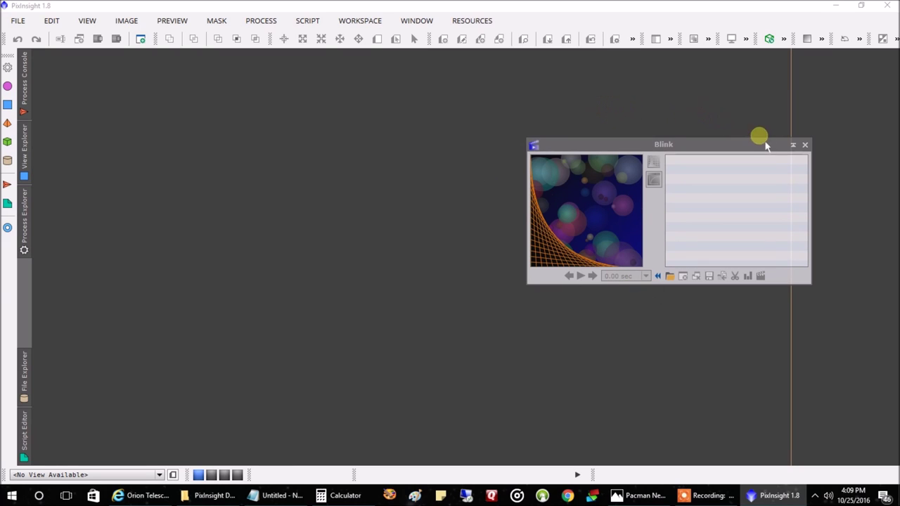
pyautogui.click(805, 144)
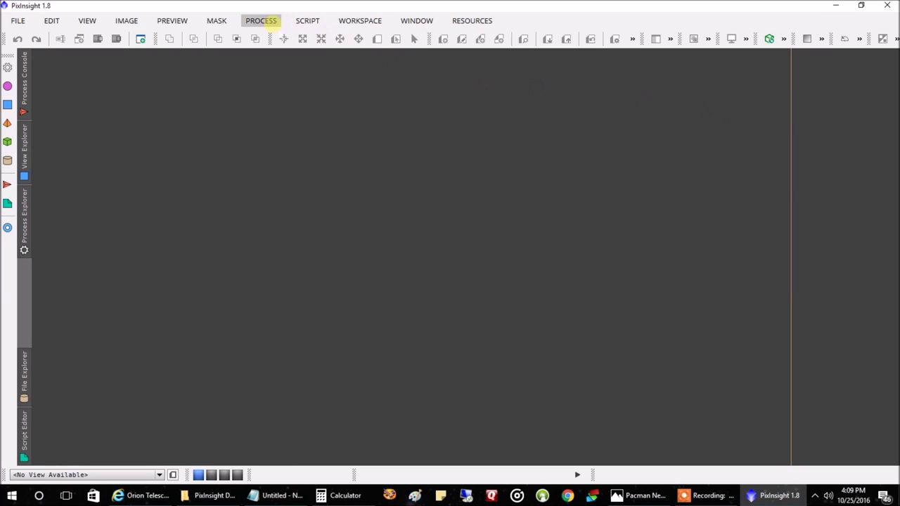
# Open the Blink process.
pyautogui.click(261, 20)
pyautogui.moveTo(342, 11)
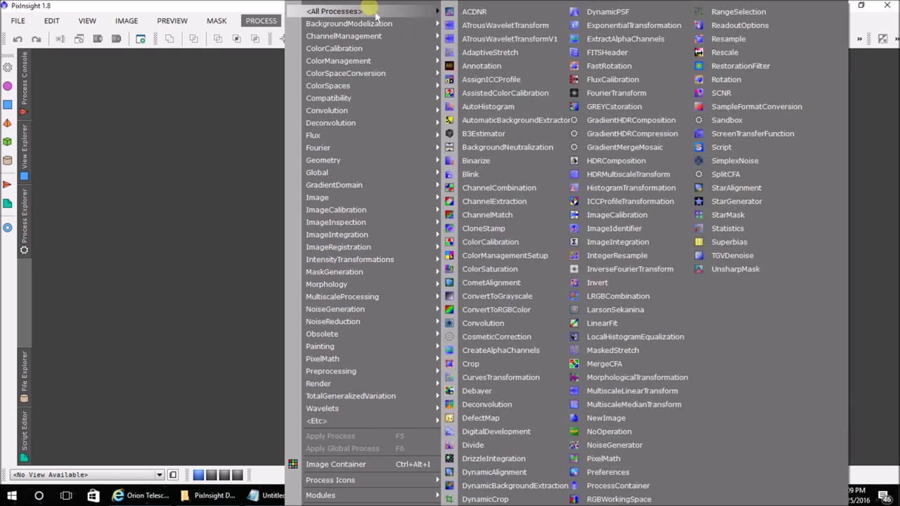
pyautogui.click(473, 175)
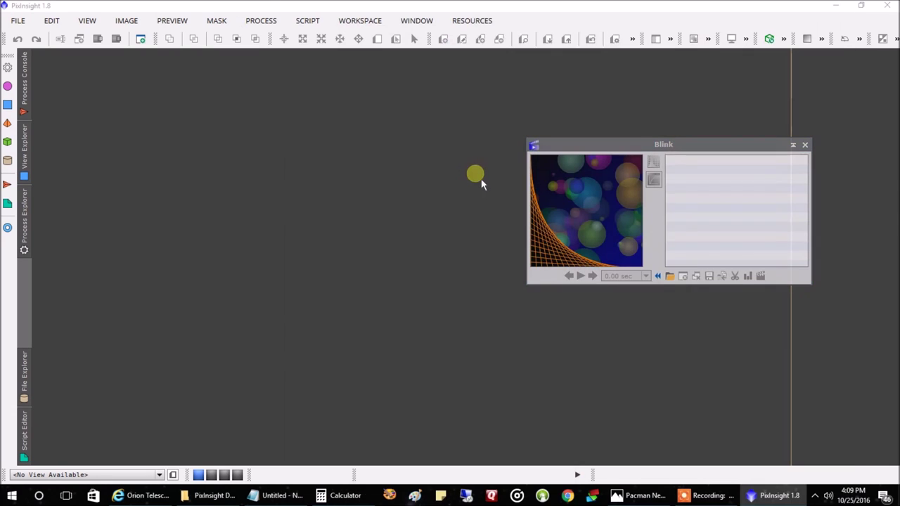
# Load all the Oiii, Sii and Ha light frames from the PixInsight Demo folder into Blink.
pyautogui.click(670, 275)
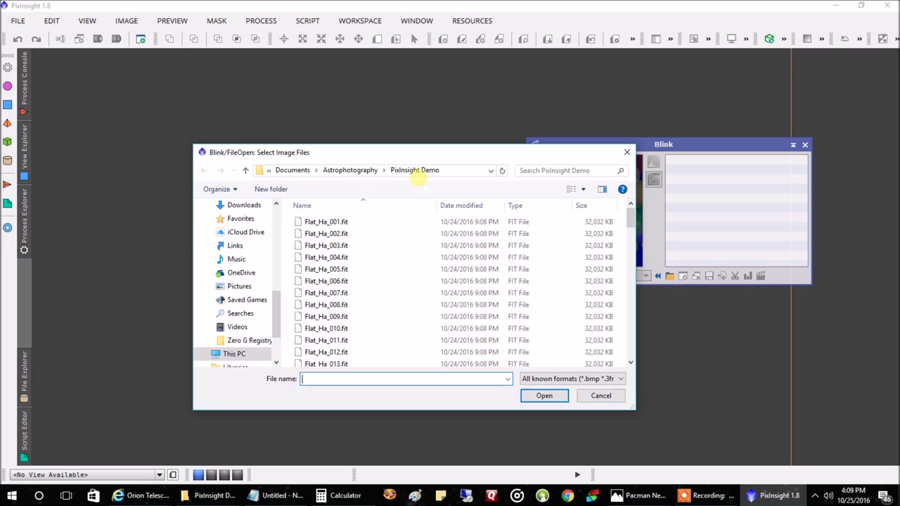
pyautogui.click(341, 281)
pyautogui.scroll(-2, 344, 289)
pyautogui.scroll(-10, 344, 289)
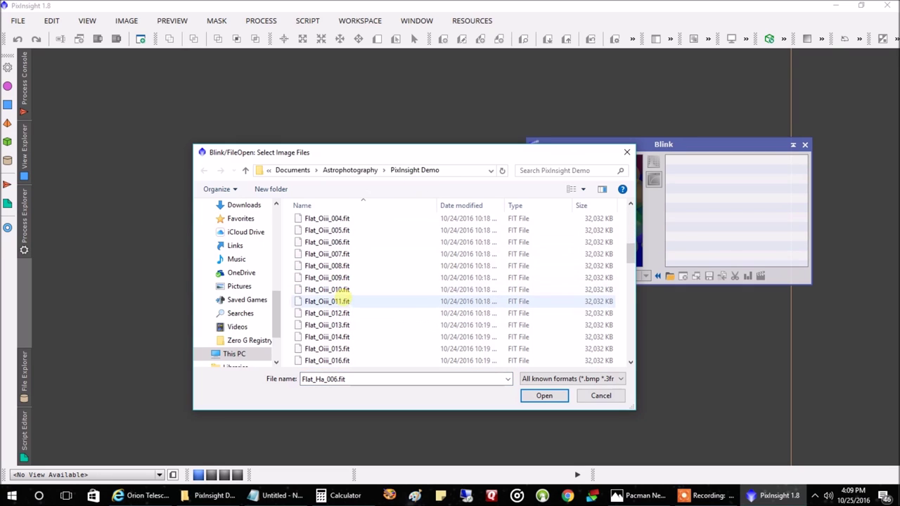
pyautogui.scroll(-4, 344, 313)
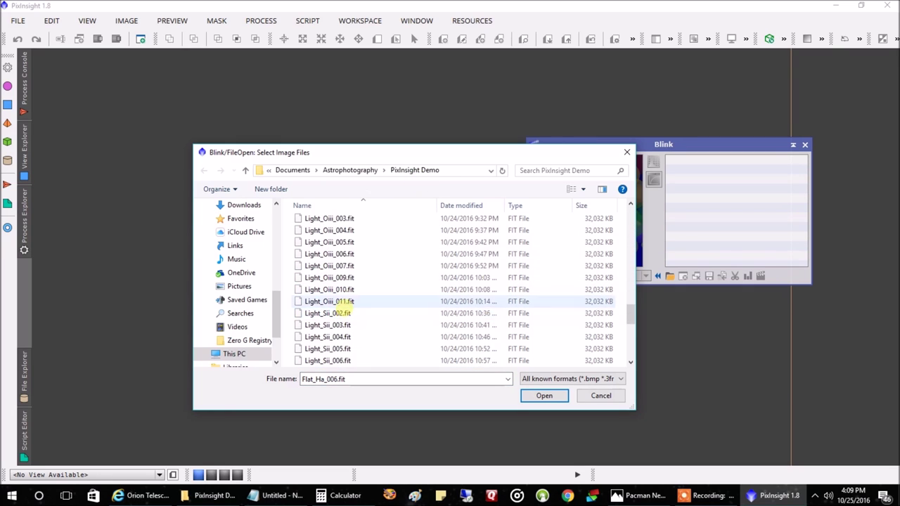
pyautogui.click(341, 266)
pyautogui.press('Down')
pyautogui.press('Up')
pyautogui.hotkey('shift', 'Down')
pyautogui.hotkey('shift', 'Down')
pyautogui.hotkey('shift', 'Down')
pyautogui.hotkey('shift', 'Down')
pyautogui.hotkey('shift', 'Down')
pyautogui.hotkey('shift', 'Down')
pyautogui.hotkey('shift', 'Down')
pyautogui.hotkey('shift', 'Down')
pyautogui.hotkey('shift', 'Down')
pyautogui.hotkey('shift', 'Down')
pyautogui.hotkey('shift', 'Down')
pyautogui.hotkey('shift', 'Down')
pyautogui.hotkey('shift', 'Down')
pyautogui.hotkey('shift', 'Down')
pyautogui.hotkey('shift', 'Down')
pyautogui.hotkey('shift', 'Down')
pyautogui.hotkey('shift', 'Down')
pyautogui.hotkey('shift', 'Down')
pyautogui.hotkey('shift', 'Down')
pyautogui.hotkey('shift', 'Down')
pyautogui.hotkey('shift', 'Down')
pyautogui.hotkey('shift', 'Down')
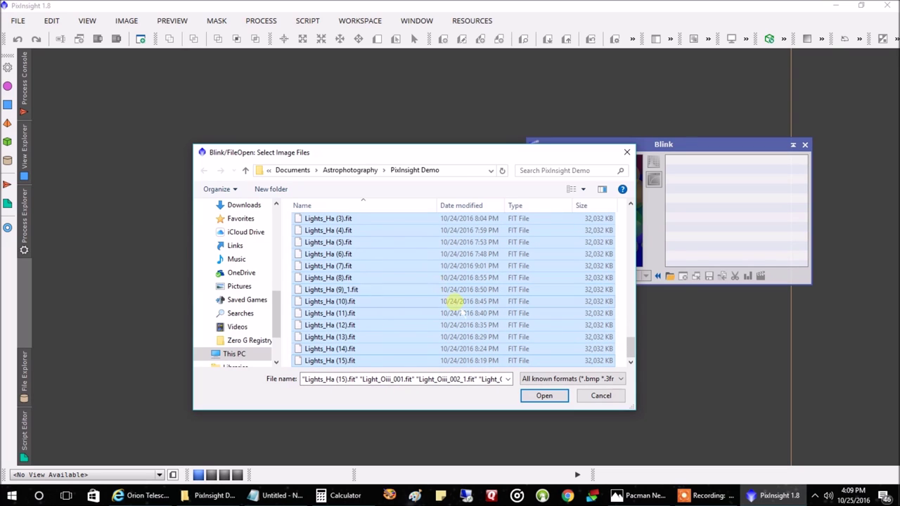
pyautogui.scroll(3, 401, 343)
pyautogui.scroll(5, 396, 337)
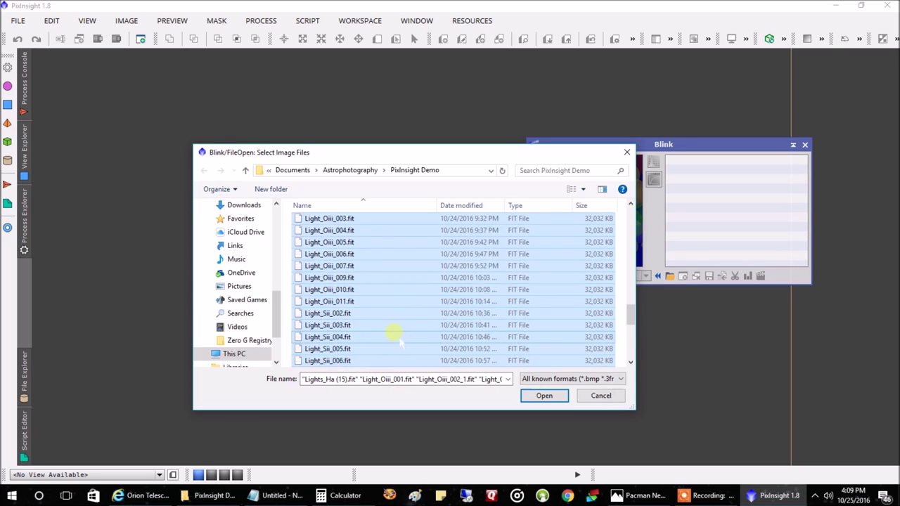
pyautogui.click(559, 398)
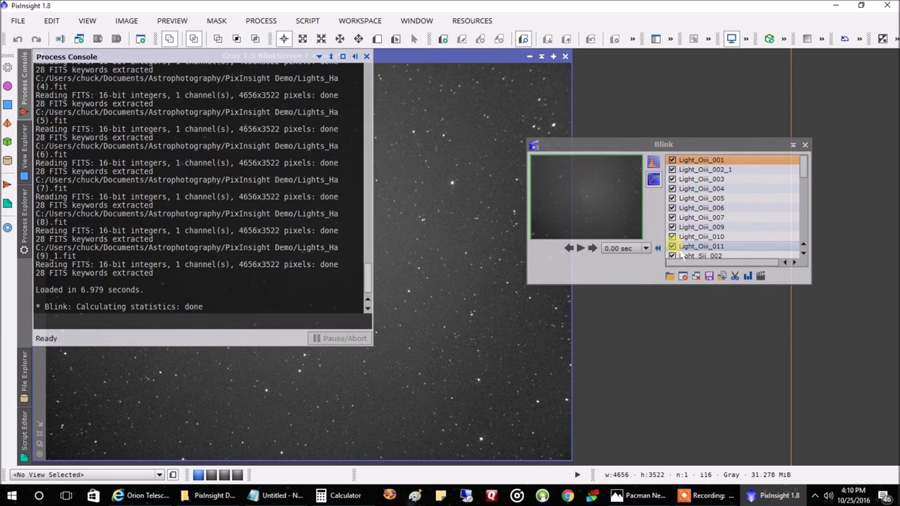
# Select all the loaded frames in Blink and apply the automatic histogram stretch to them.
pyautogui.click(693, 169)
pyautogui.click(693, 160)
pyautogui.scroll(-5, 702, 227)
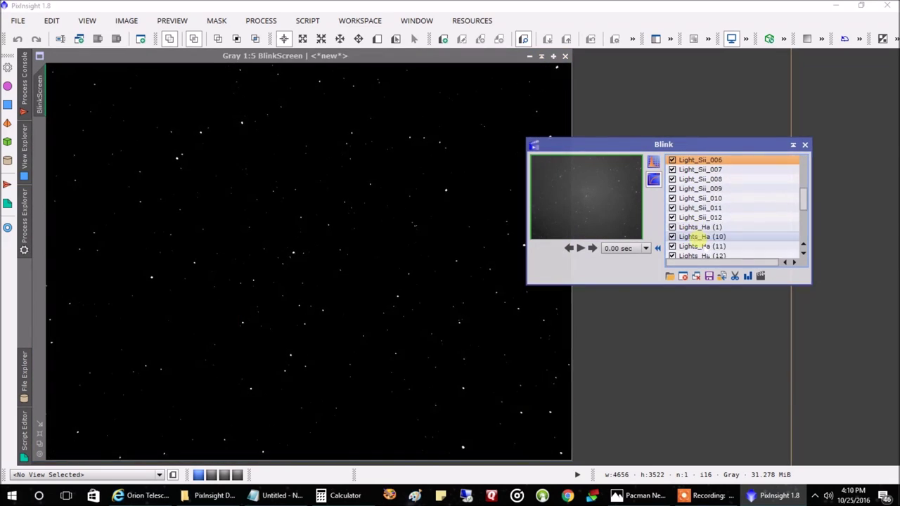
pyautogui.scroll(-3, 702, 237)
pyautogui.click(701, 237)
pyautogui.hotkey('ctrl', 'a')
pyautogui.scroll(10, 704, 253)
pyautogui.moveTo(803, 166); pyautogui.dragTo(806, 237)
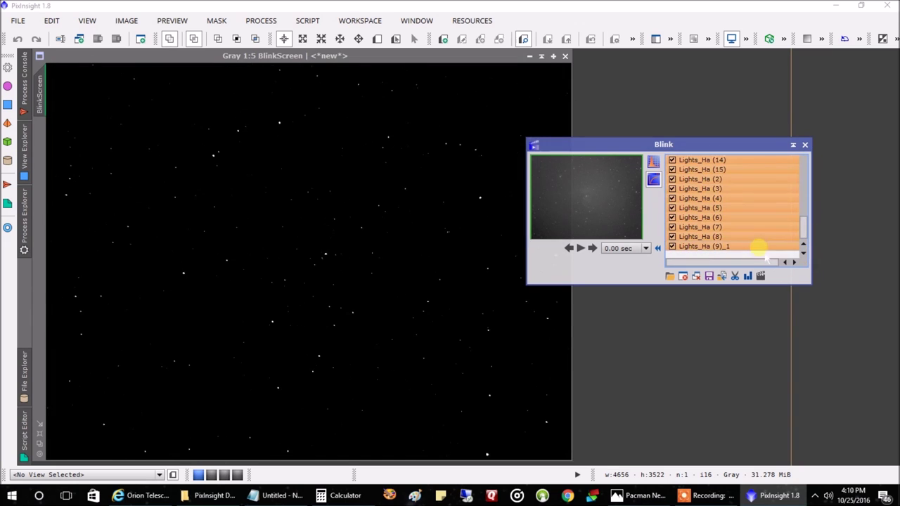
pyautogui.moveTo(804, 227); pyautogui.dragTo(811, 172)
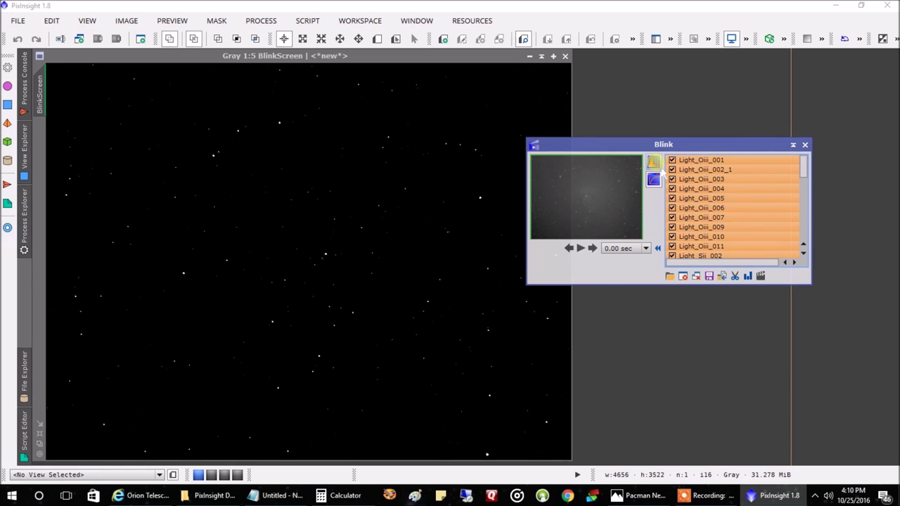
pyautogui.click(660, 167)
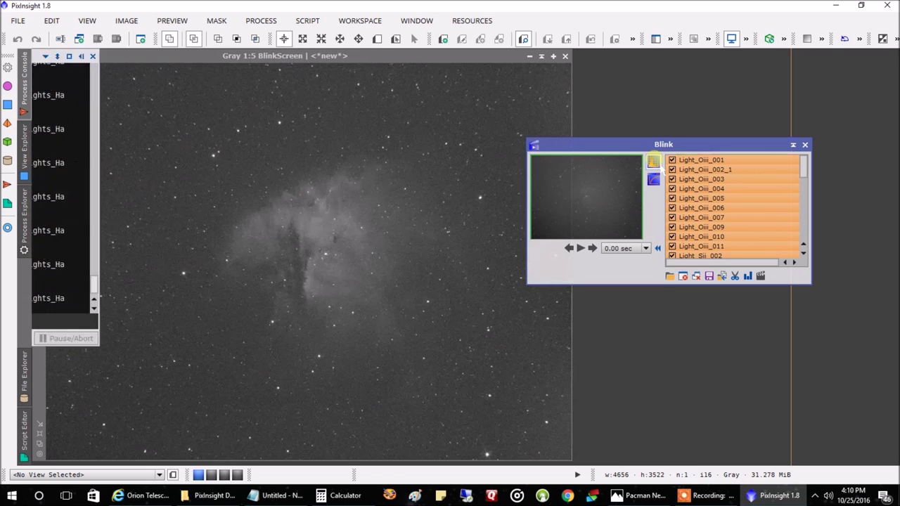
# Review the frames Light_Oiii_001 through Light_Oiii_005 one by one and remove Light_Oiii_005 from the Blink list.
pyautogui.click(703, 170)
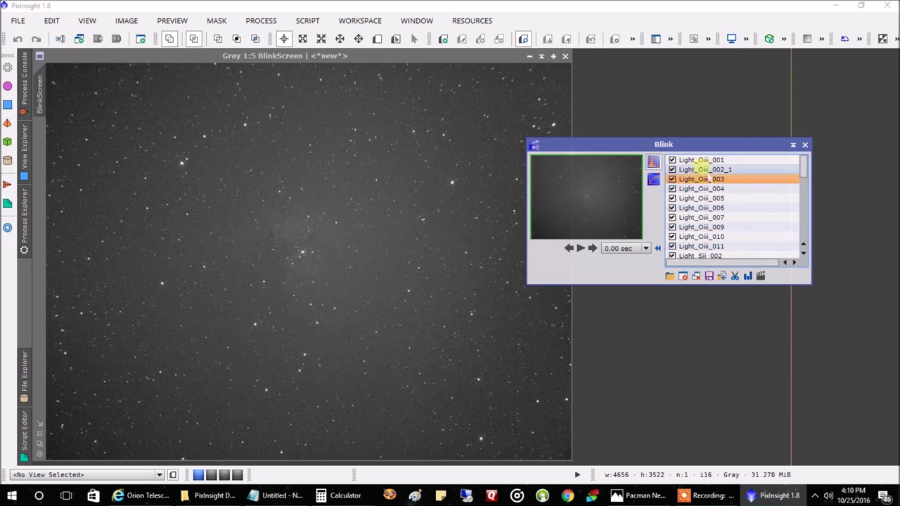
pyautogui.click(701, 160)
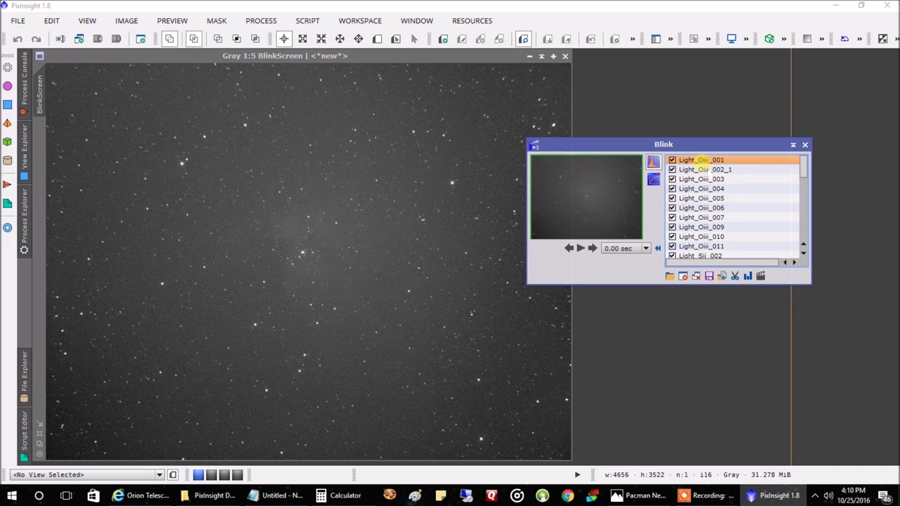
pyautogui.moveTo(699, 145); pyautogui.dragTo(707, 163)
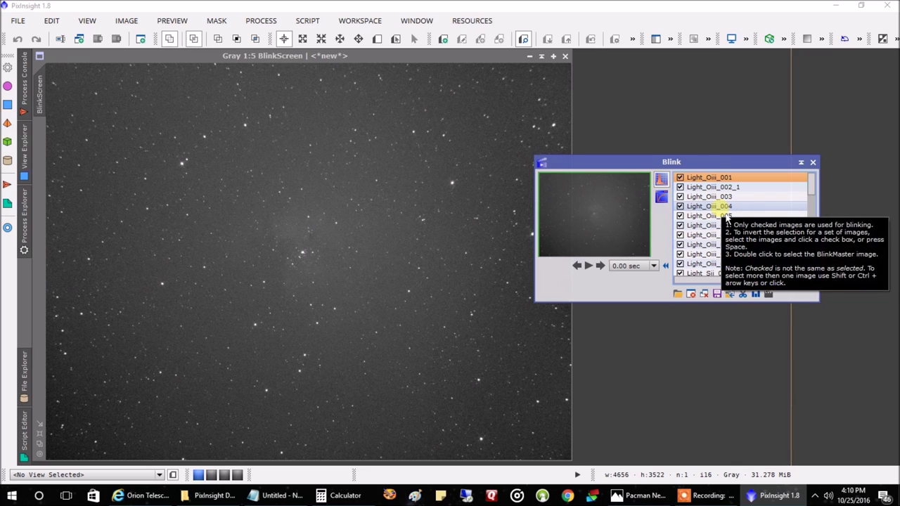
pyautogui.press('Down')
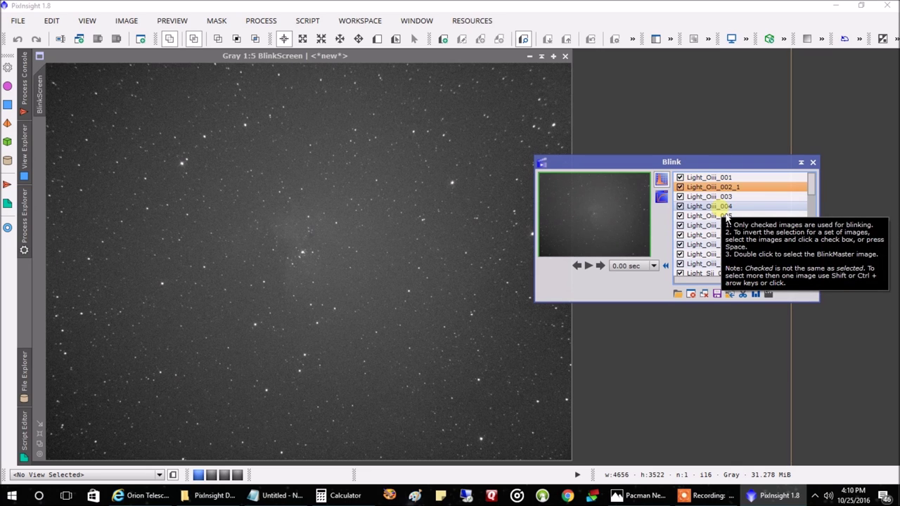
pyautogui.press('Down')
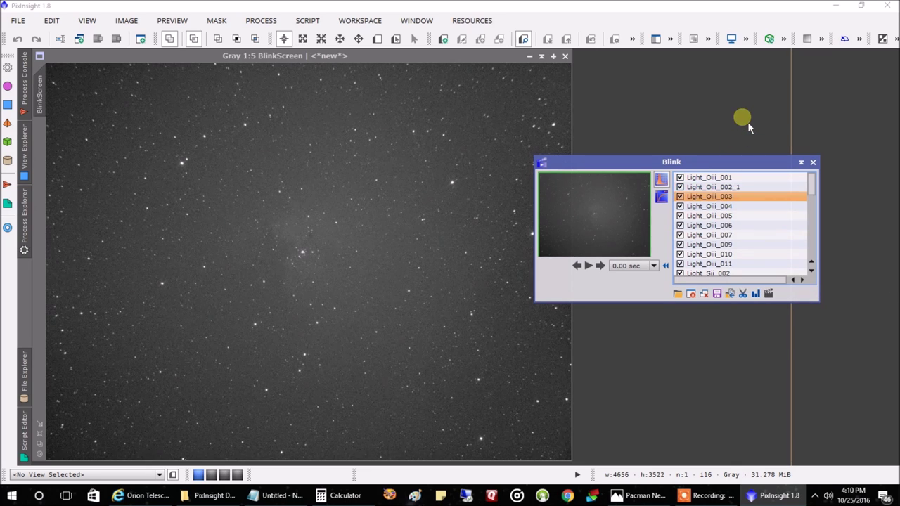
pyautogui.press('Down')
pyautogui.press('Down')
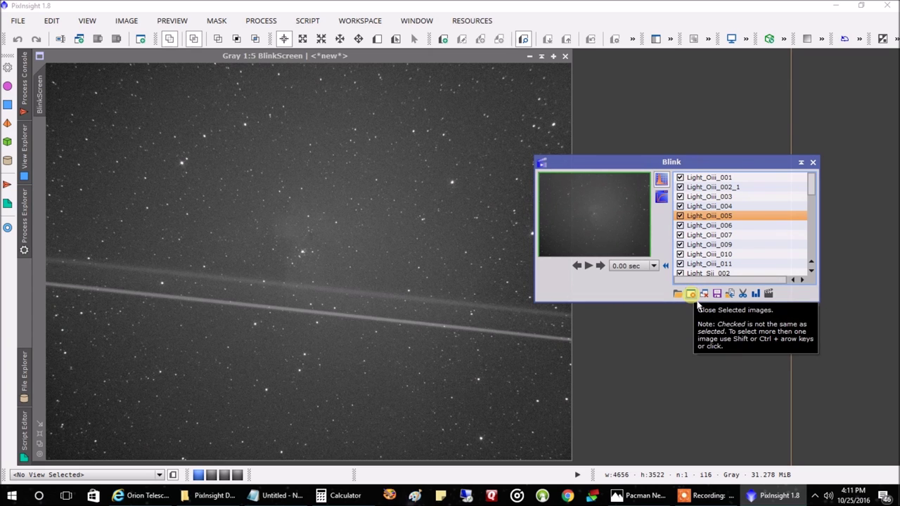
pyautogui.press('Up')
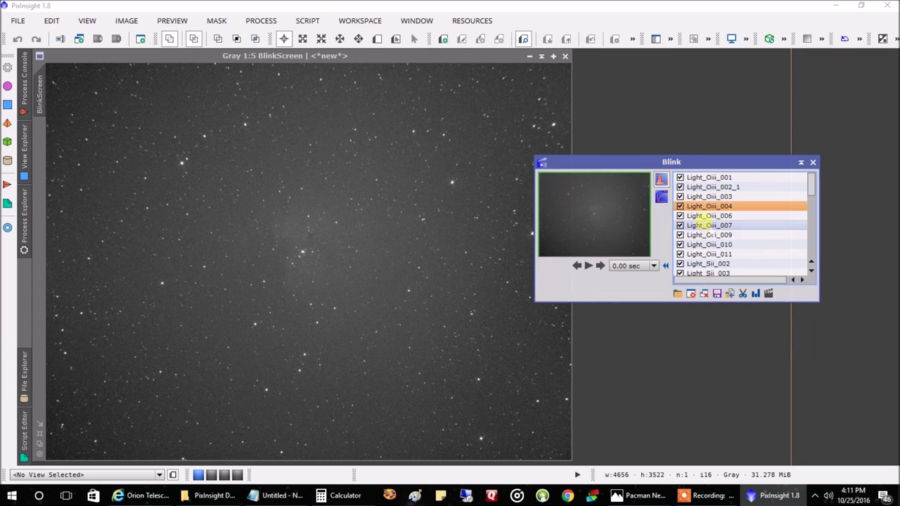
# Examine the remaining Oiii frames and the Sii frames through Light_Sii_012 one by one for trails or other defects.
pyautogui.click(709, 216)
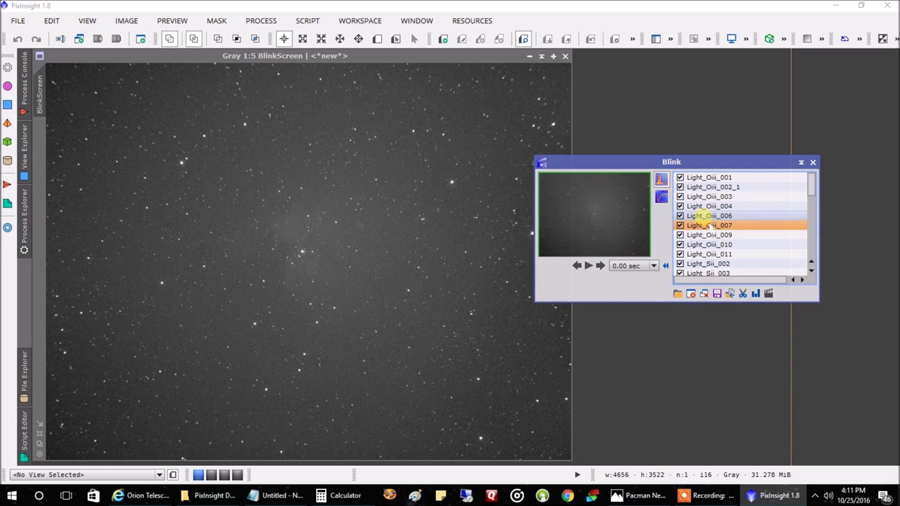
pyautogui.press('Down')
pyautogui.press('Down')
pyautogui.press('Down')
pyautogui.press('Down')
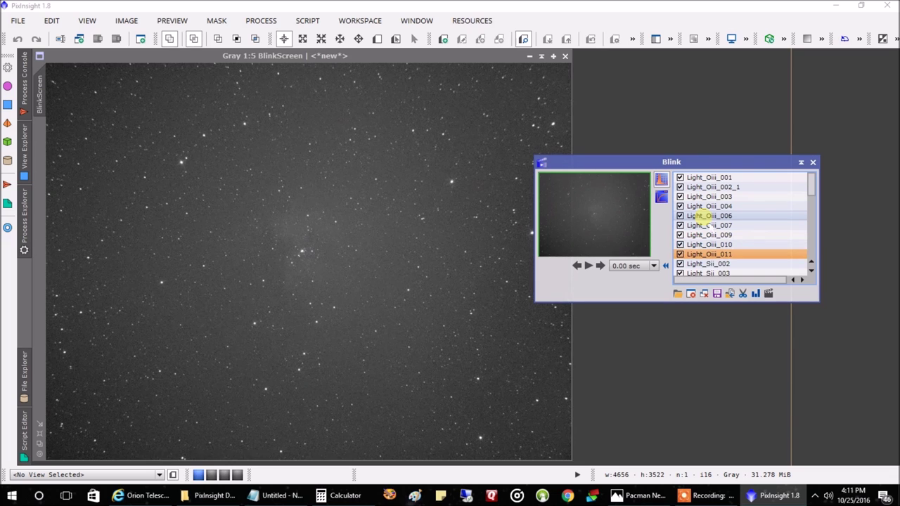
pyautogui.press('Down')
pyautogui.press('Down')
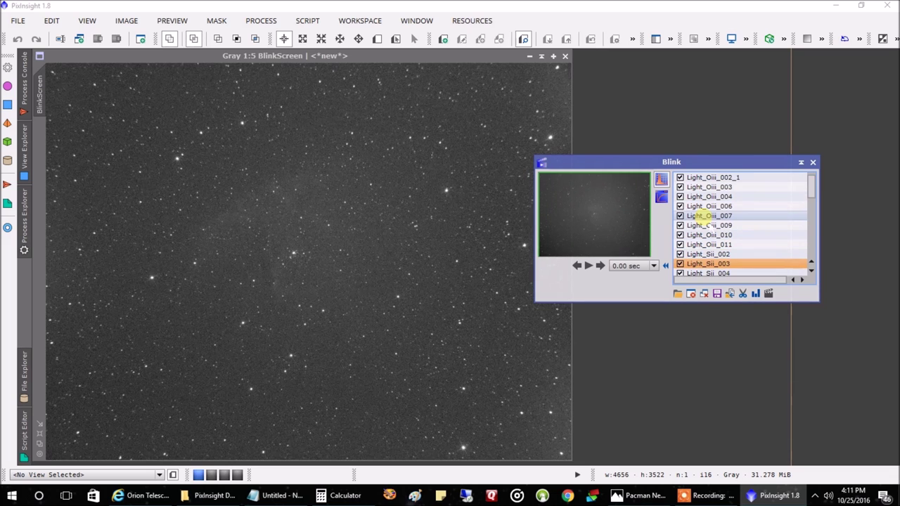
pyautogui.press('Down')
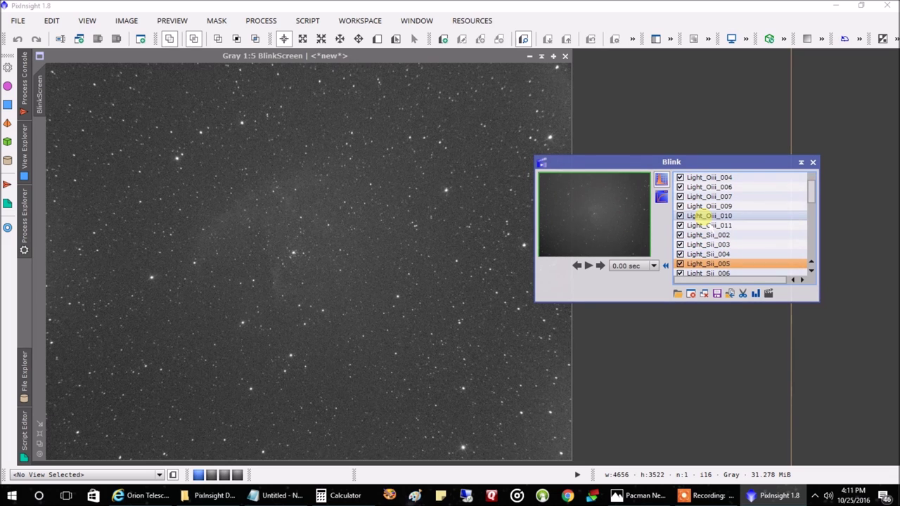
pyautogui.press('Down')
pyautogui.press('Down')
pyautogui.press('Down')
pyautogui.press('Down')
pyautogui.press('Down')
pyautogui.press('Down')
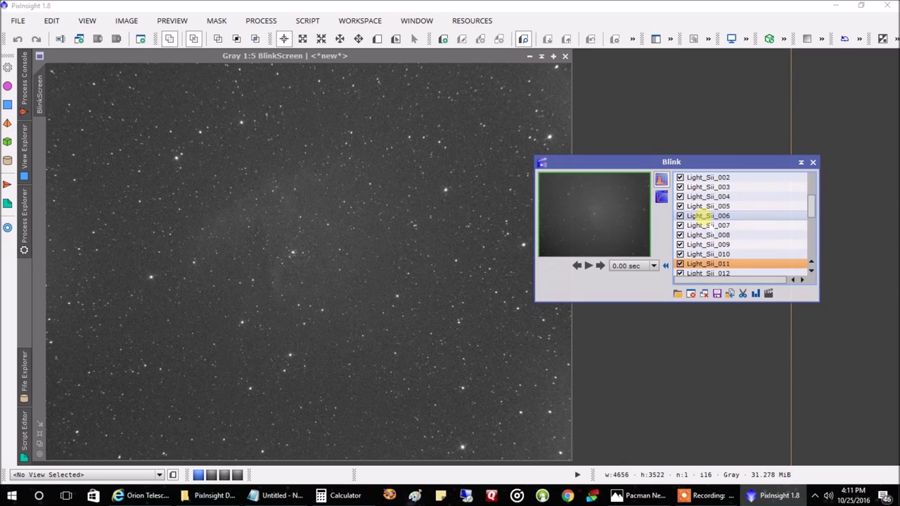
pyautogui.press('Down')
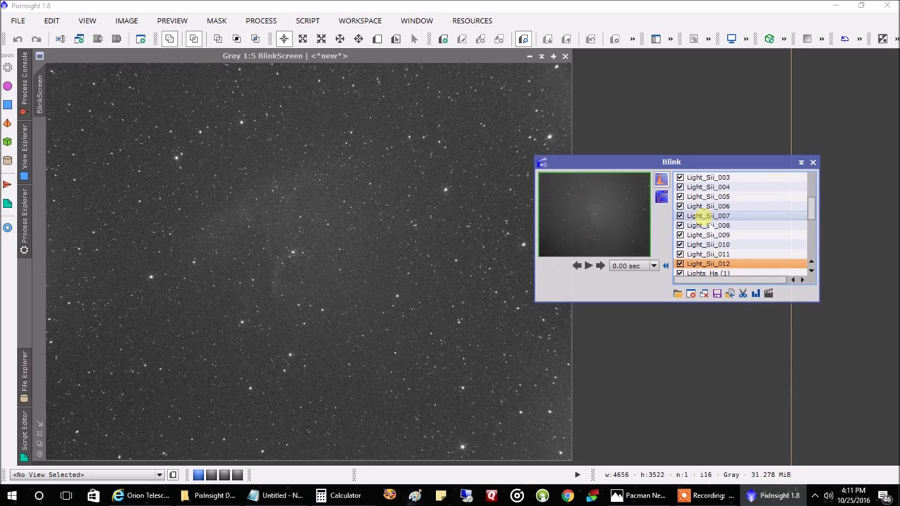
# Display the first Ha frame, Lights_Ha (1), and remove it from the Blink list.
pyautogui.press('Down')
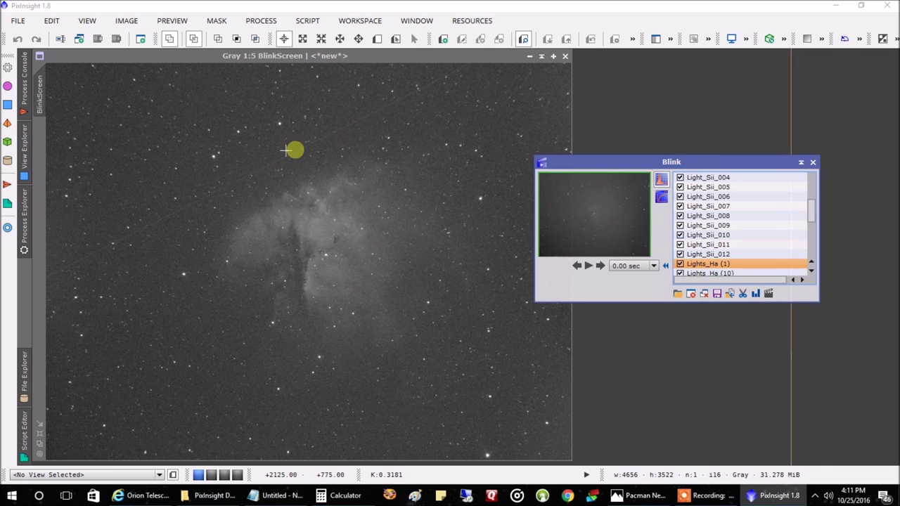
pyautogui.click(693, 294)
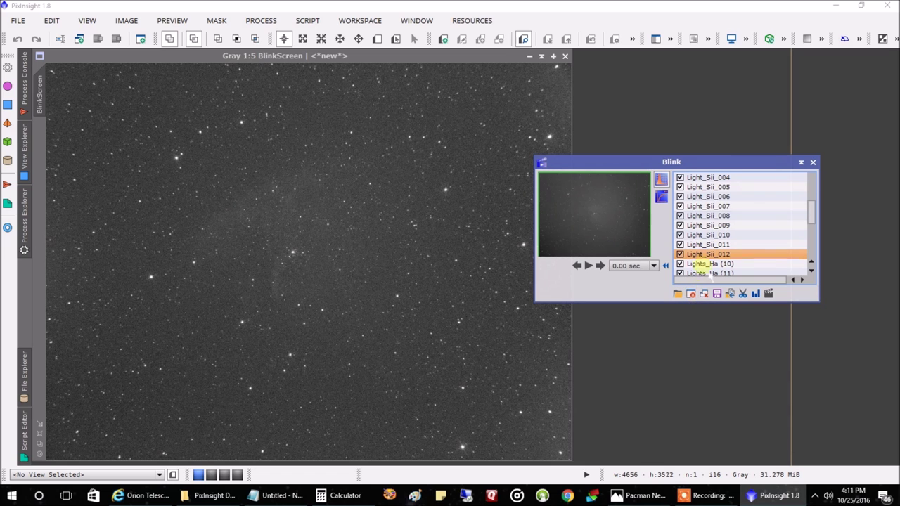
# Review the frames Lights_Ha (10) through Lights_Ha (14) one by one and remove Lights_Ha (14) from the Blink list.
pyautogui.press('Down')
pyautogui.press('Down')
pyautogui.press('Down')
pyautogui.press('Down')
pyautogui.press('Down')
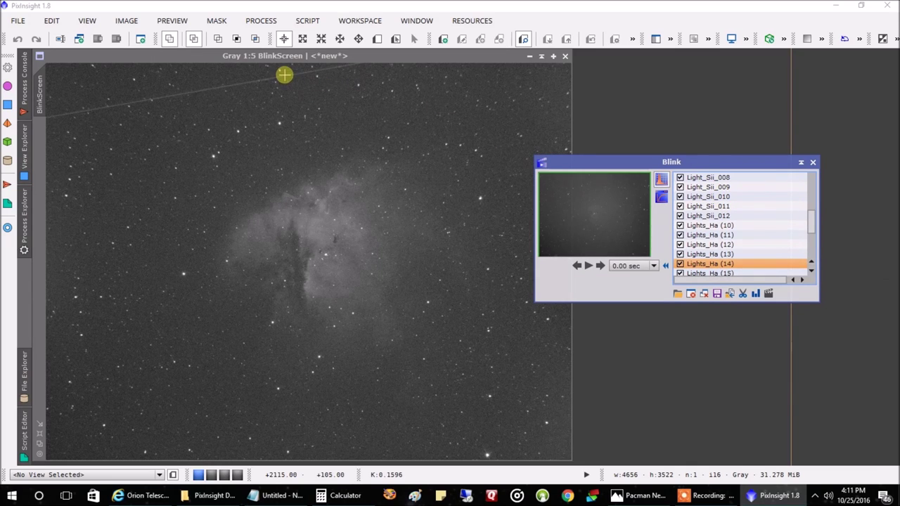
pyautogui.click(690, 293)
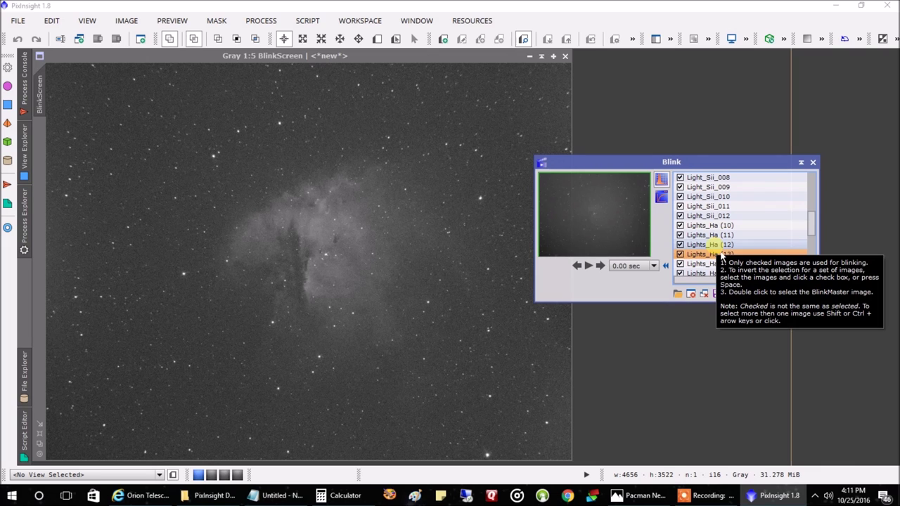
# Review the frame Lights_Ha (15) and remove it from the Blink list.
pyautogui.press('Down')
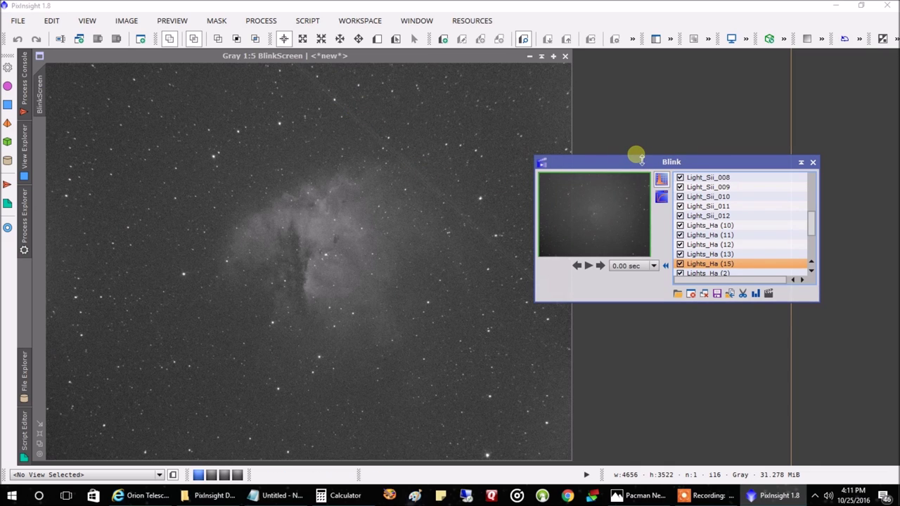
pyautogui.click(690, 294)
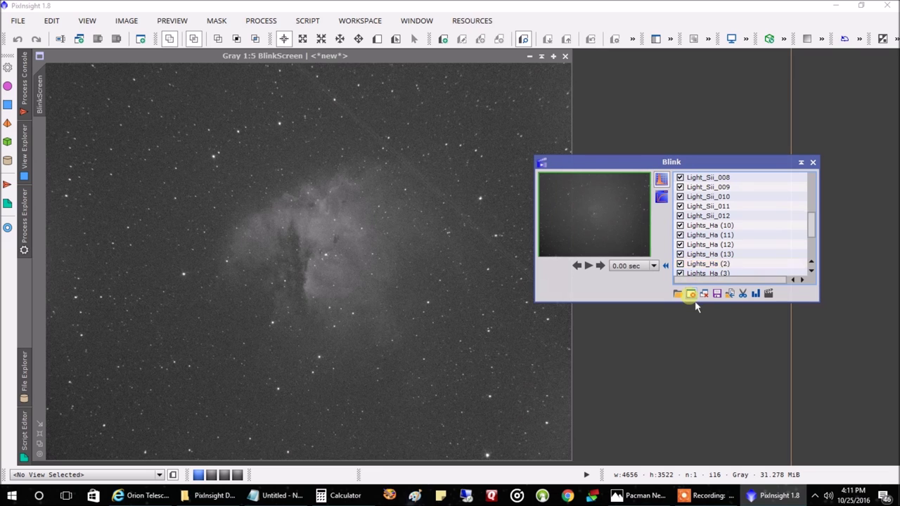
# Examine the remaining Ha frames, Lights_Ha (2) through Lights_Ha (9)_1, one by one for trails or other defects.
pyautogui.click(703, 254)
pyautogui.press('Down')
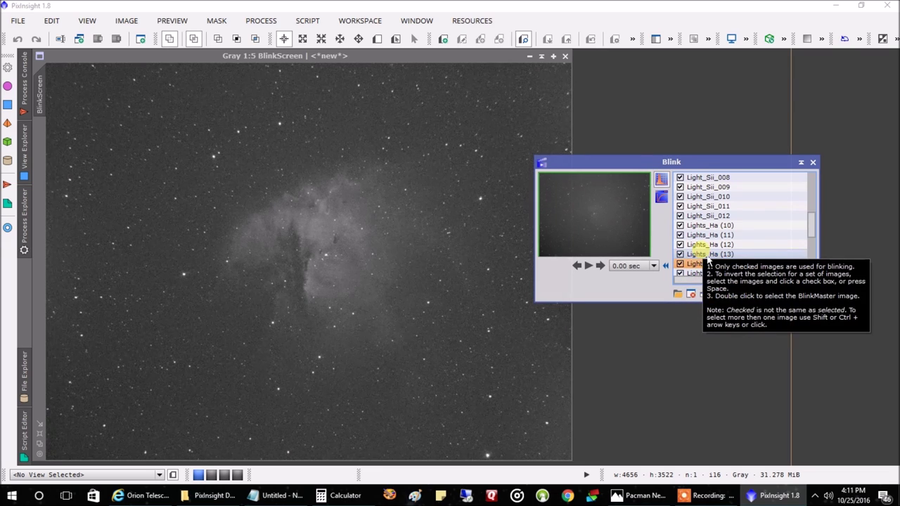
pyautogui.press('Down')
pyautogui.press('Down')
pyautogui.press('Down')
pyautogui.press('Down')
pyautogui.press('Down')
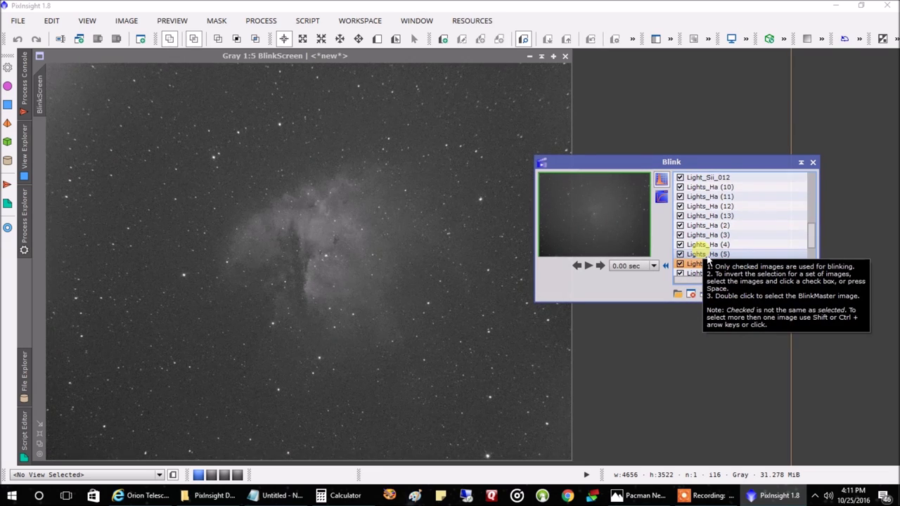
pyautogui.press('Down')
pyautogui.press('Down')
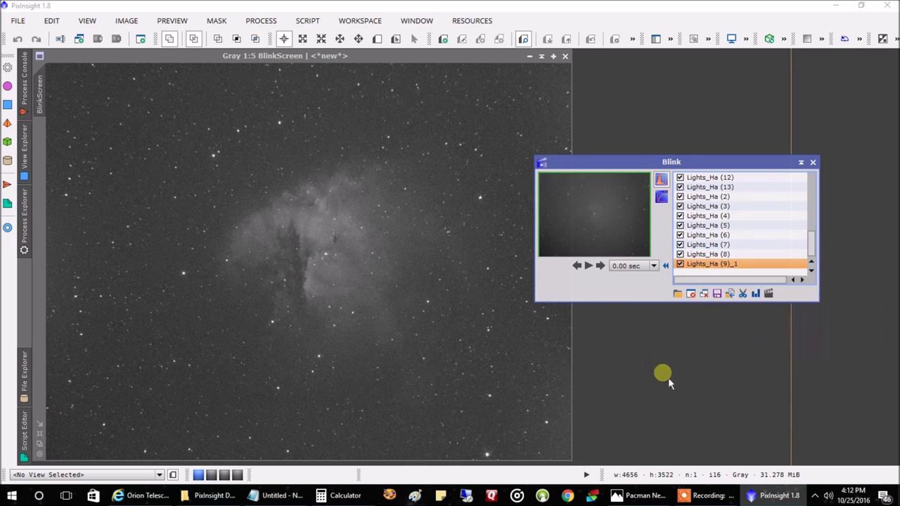
# Create a folder named Data in Astrophotography > PixInsight Demo and choose it as the Blink output directory for the selected frame.
pyautogui.click(730, 294)
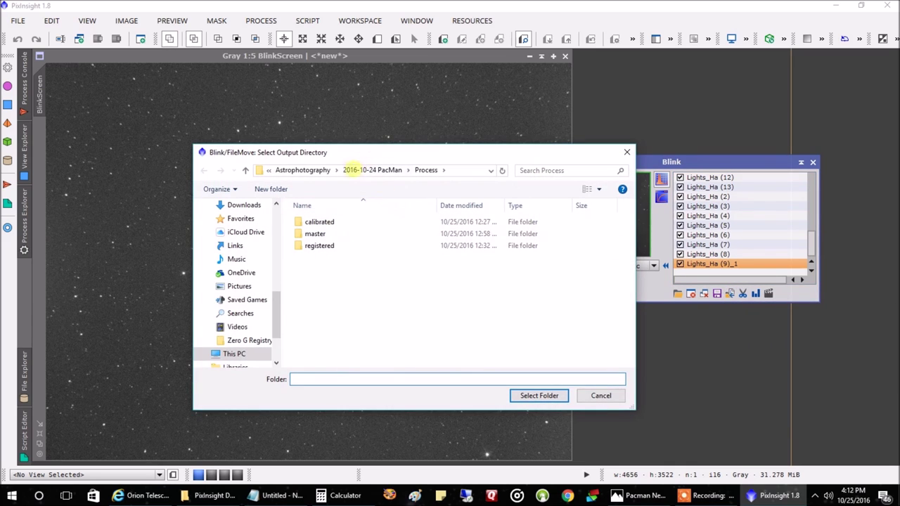
pyautogui.click(302, 170)
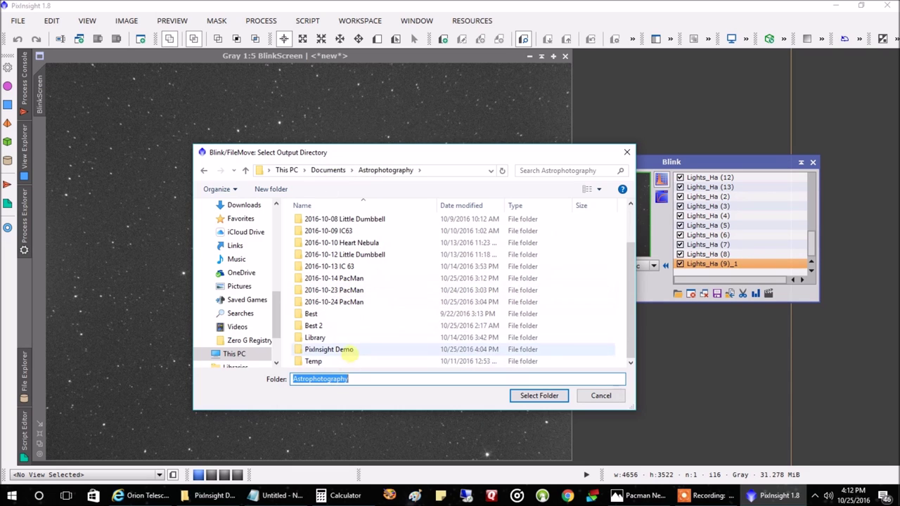
pyautogui.doubleClick(341, 349)
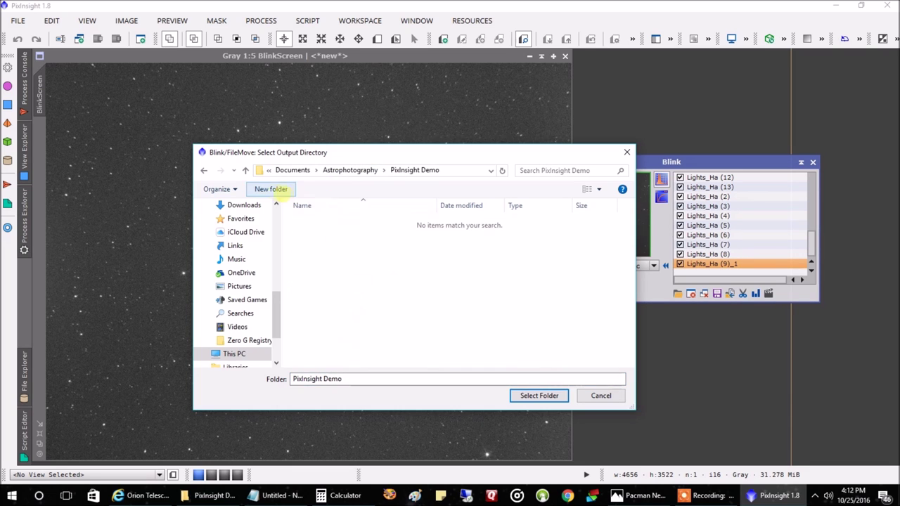
pyautogui.click(274, 190)
pyautogui.write('Data')
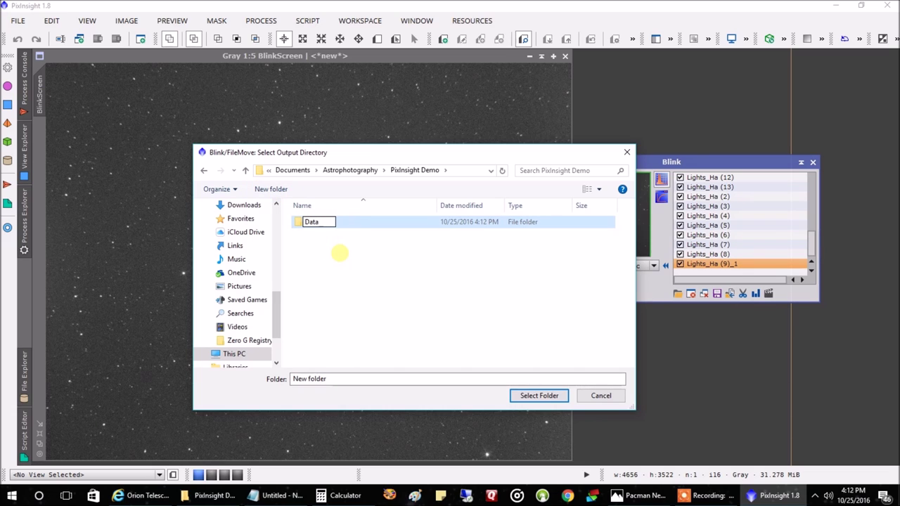
pyautogui.press('Return')
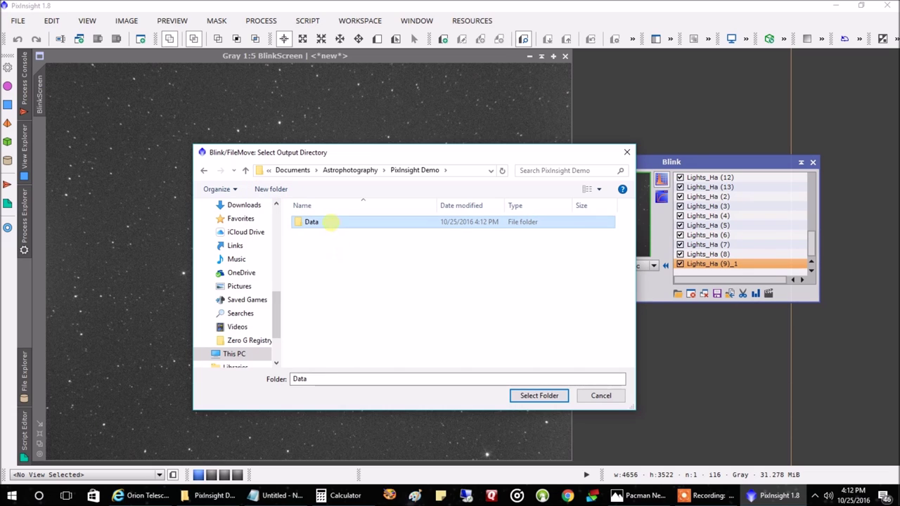
pyautogui.doubleClick(329, 221)
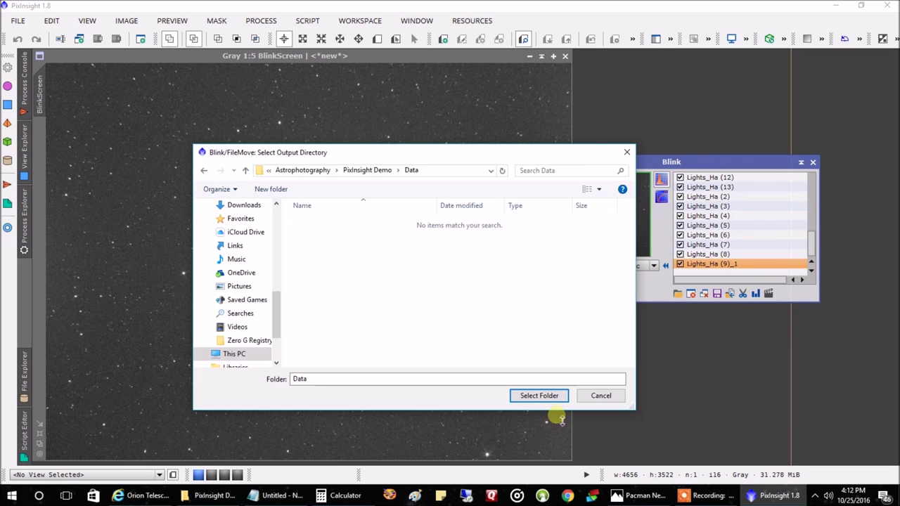
pyautogui.click(540, 395)
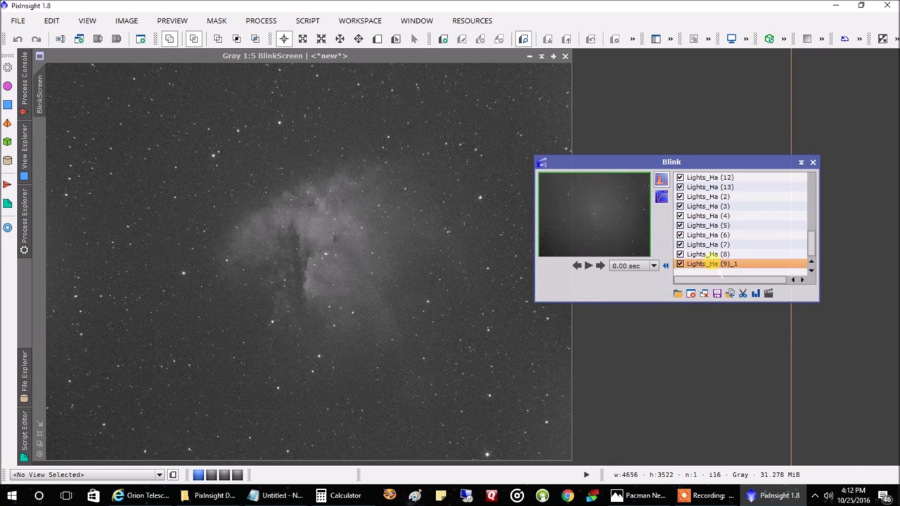
pyautogui.click(712, 254)
pyautogui.click(712, 263)
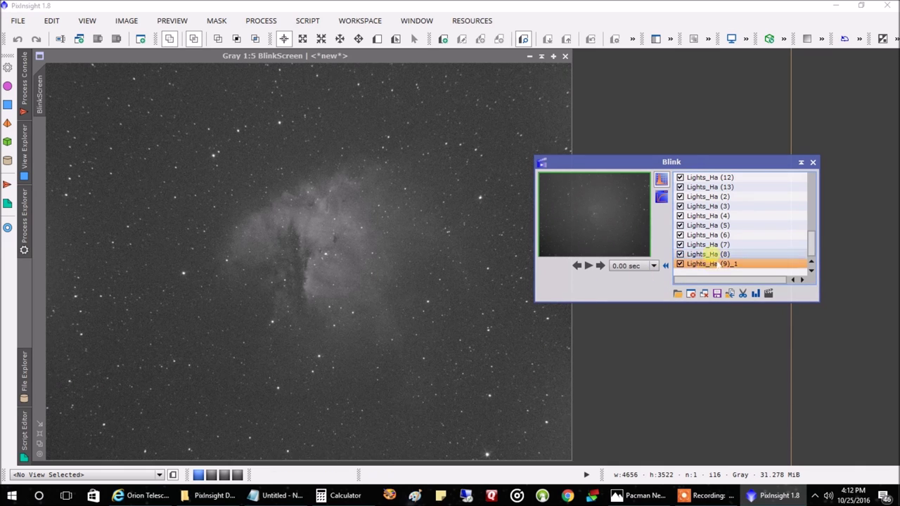
pyautogui.scroll(5, 724, 234)
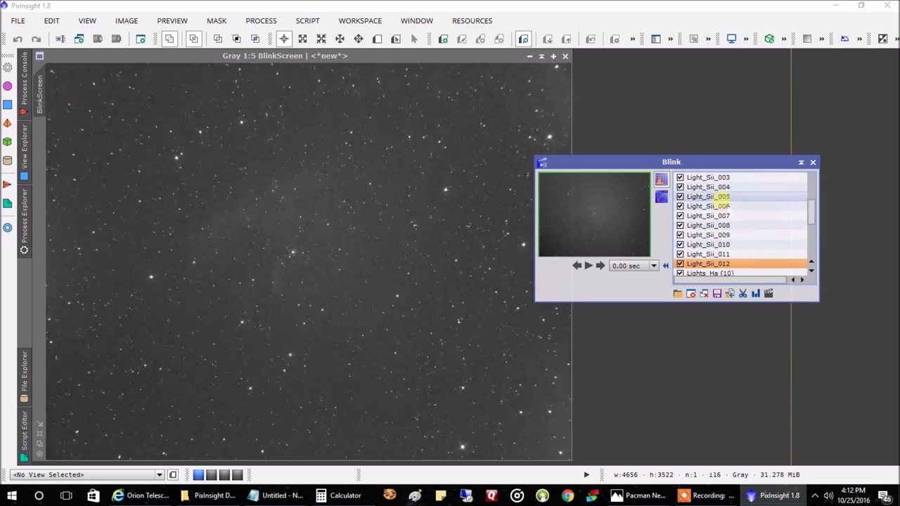
pyautogui.scroll(14, 724, 196)
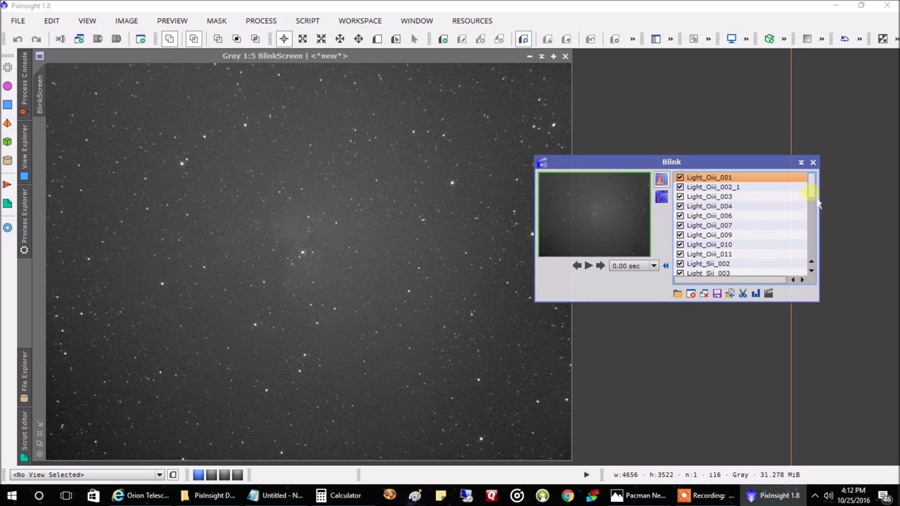
pyautogui.click(812, 224)
pyautogui.scroll(-5, 812, 260)
pyautogui.click(746, 264)
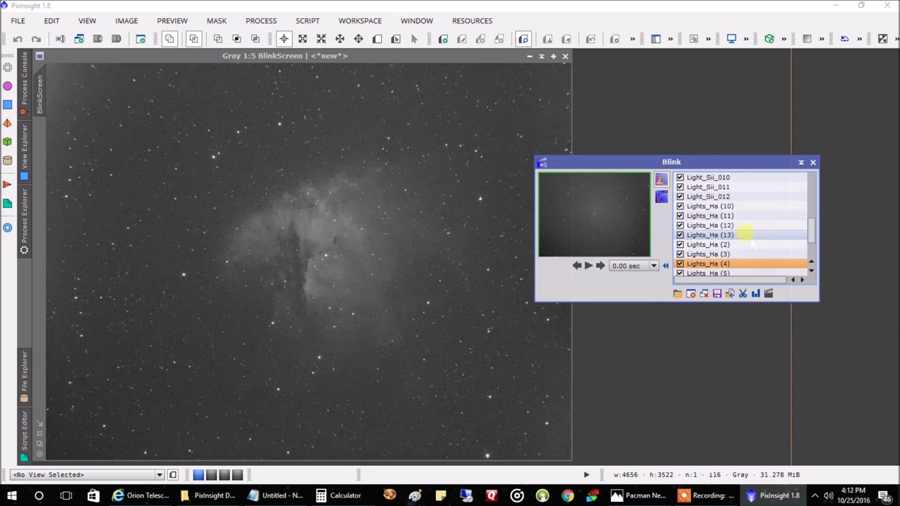
pyautogui.scroll(5, 711, 211)
pyautogui.click(710, 187)
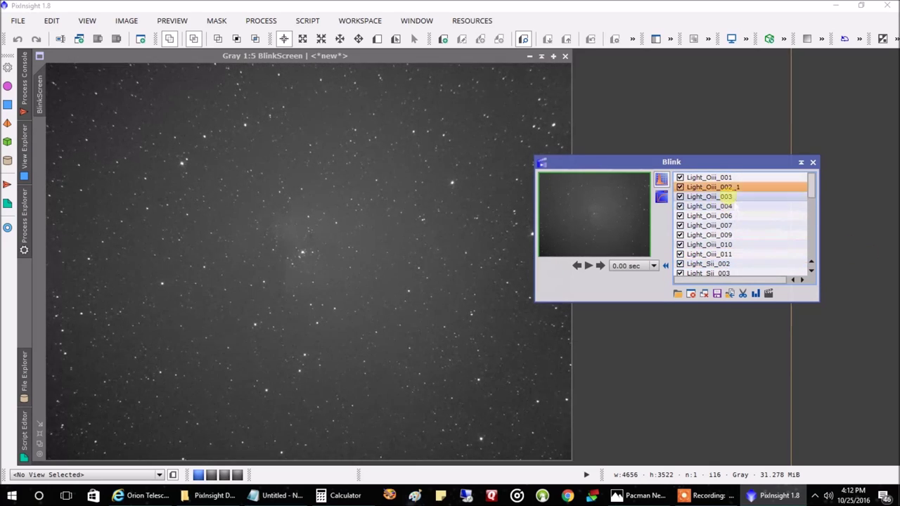
pyautogui.click(720, 178)
pyautogui.moveTo(813, 187); pyautogui.dragTo(793, 268)
pyautogui.click(777, 264)
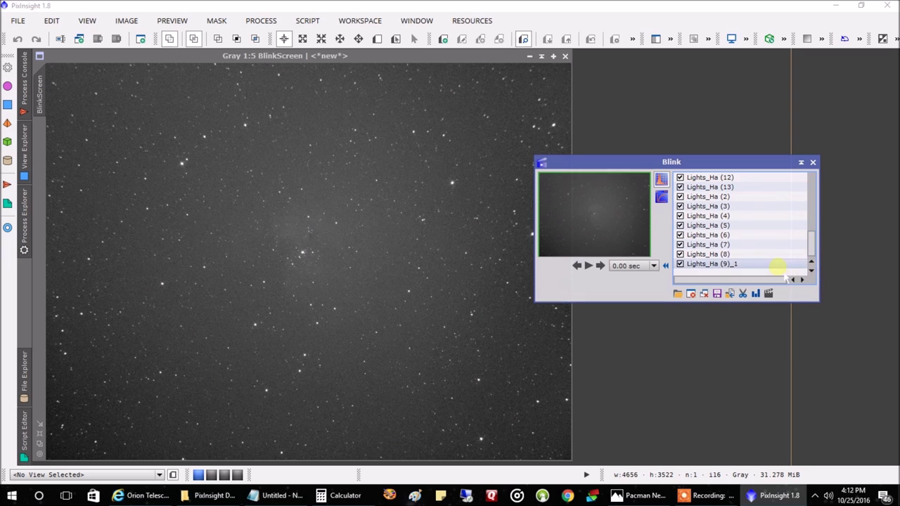
# Select all frames in the Blink list and move them to the Data folder in PixInsight Demo.
pyautogui.hotkey('ctrl', 'a')
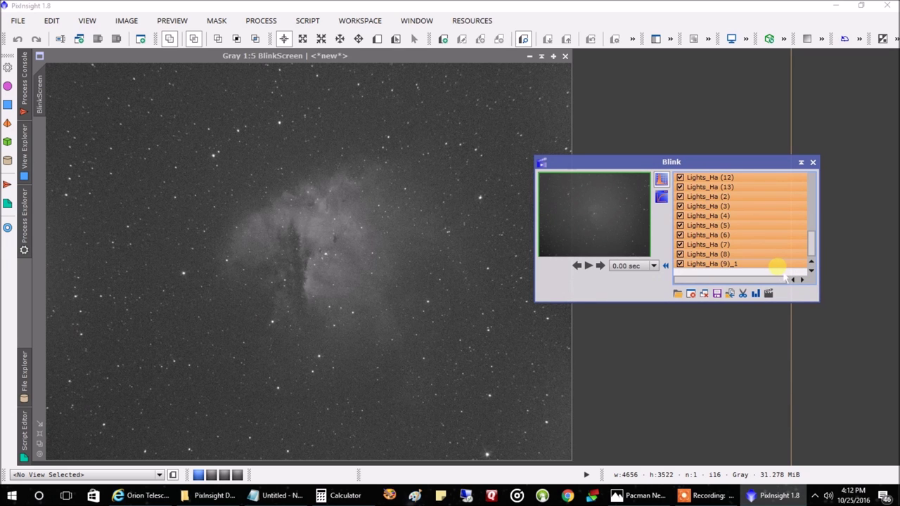
pyautogui.click(729, 293)
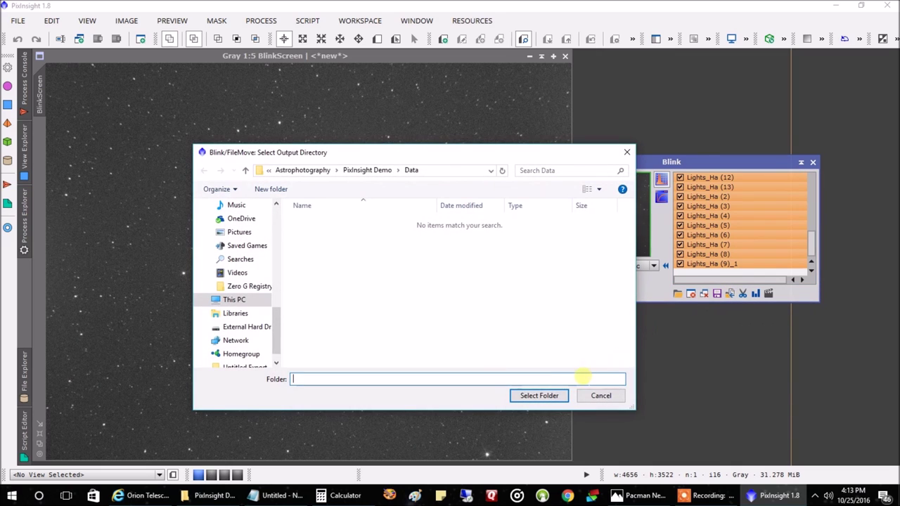
pyautogui.click(542, 396)
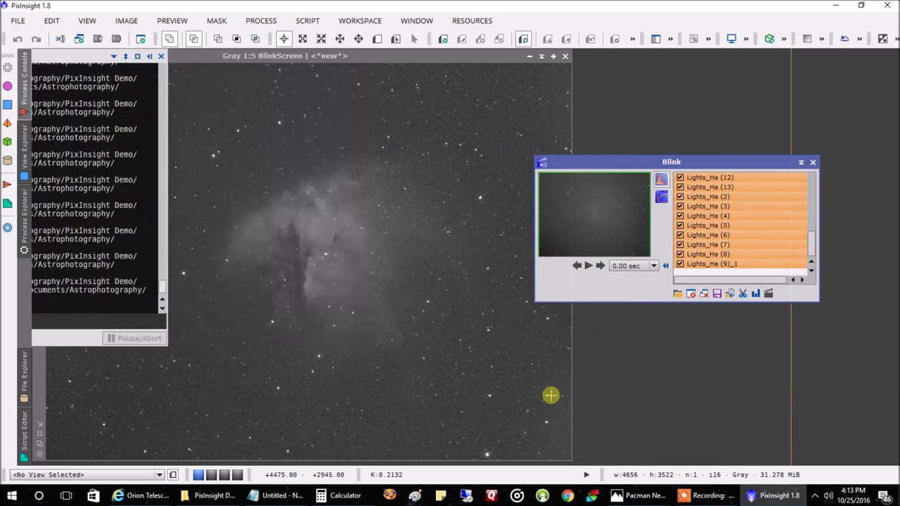
# Close the Blink process and the BlinkScreen image.
pyautogui.click(813, 162)
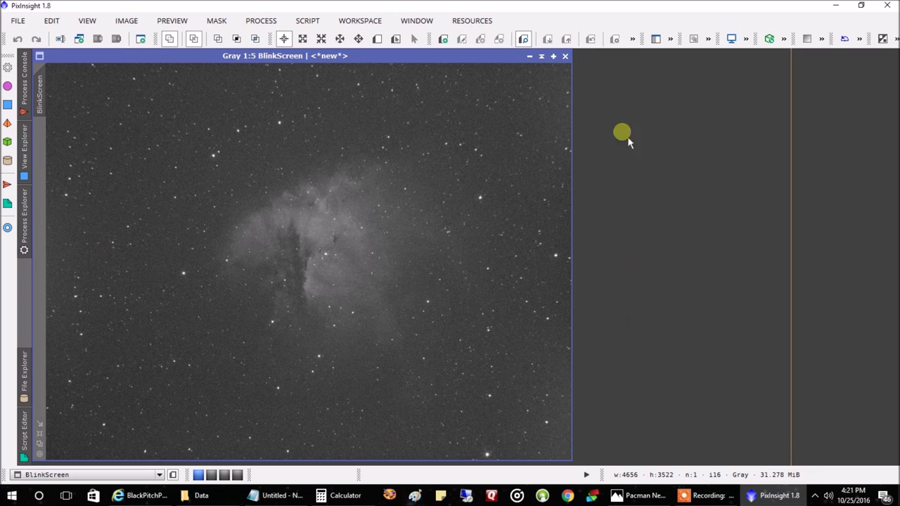
pyautogui.click(565, 57)
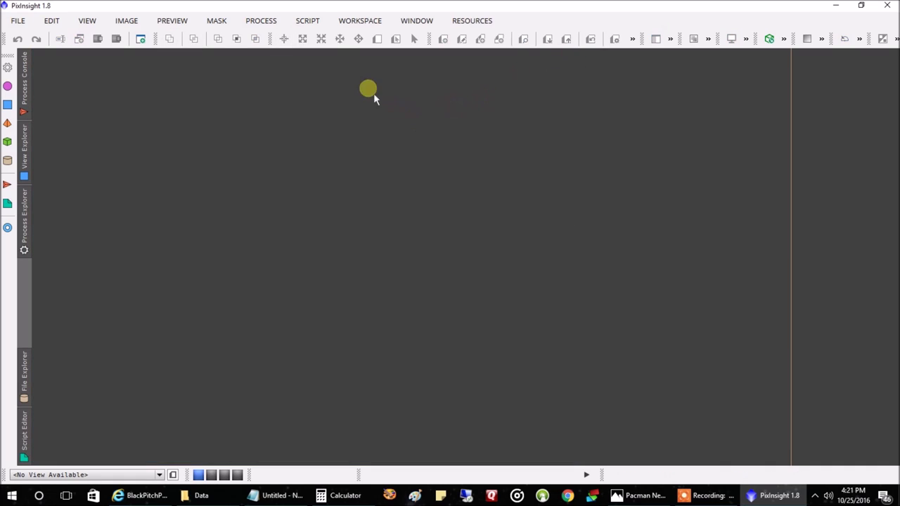
# Open the Batch Preprocessing script to view its calibration, registration and integration options, and exit it.
pyautogui.click(259, 20)
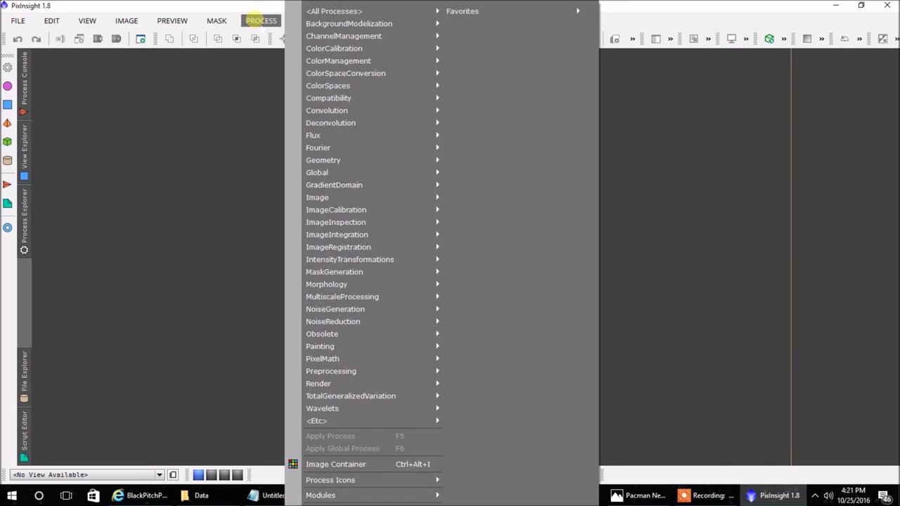
pyautogui.click(270, 18)
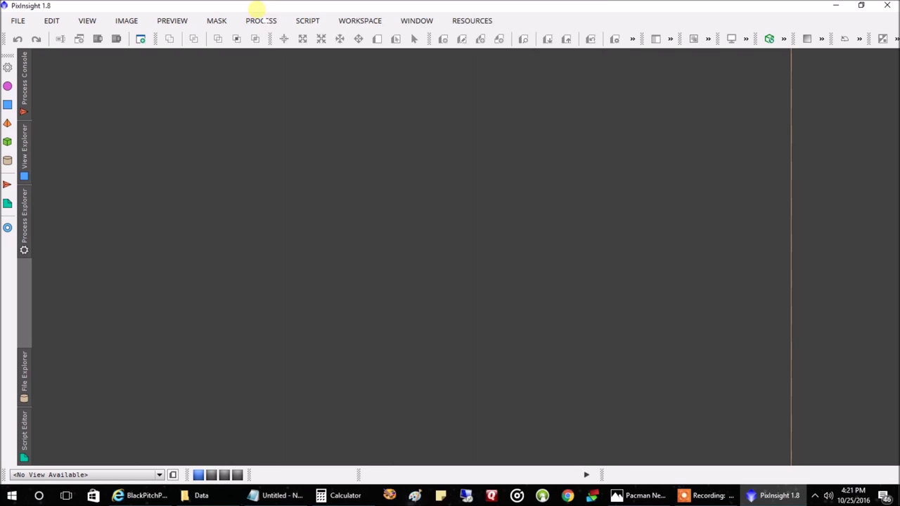
pyautogui.click(307, 21)
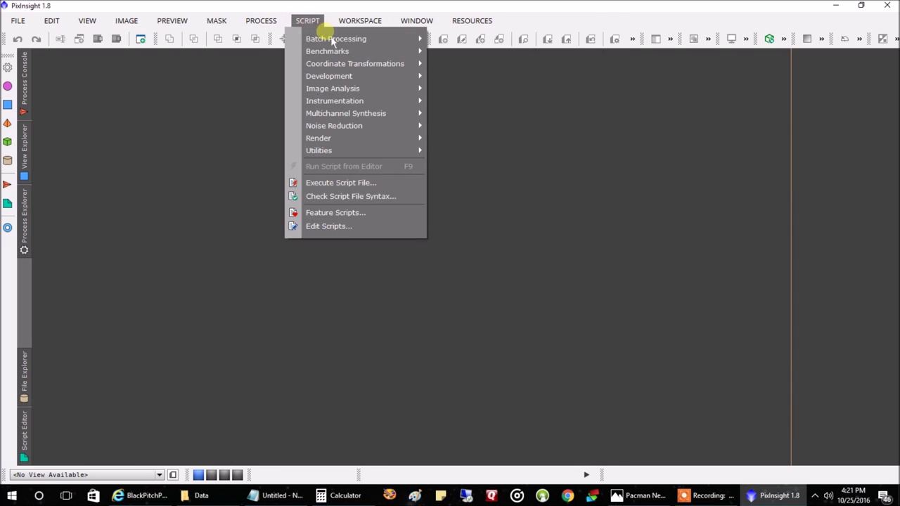
pyautogui.moveTo(344, 40)
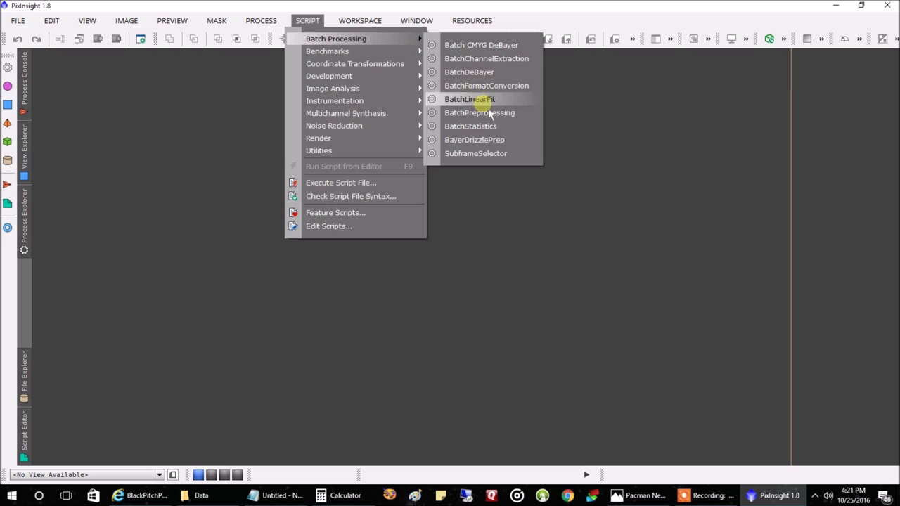
pyautogui.click(505, 118)
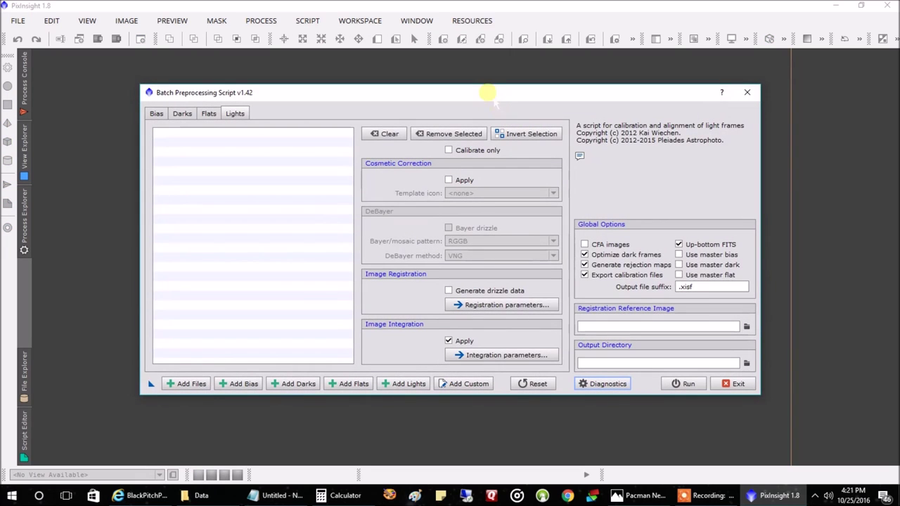
pyautogui.moveTo(482, 86); pyautogui.dragTo(427, 118)
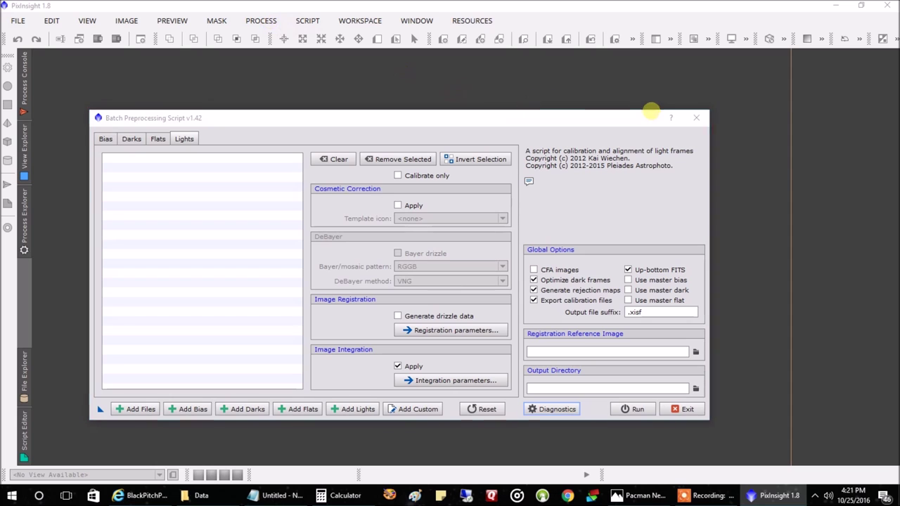
pyautogui.click(696, 117)
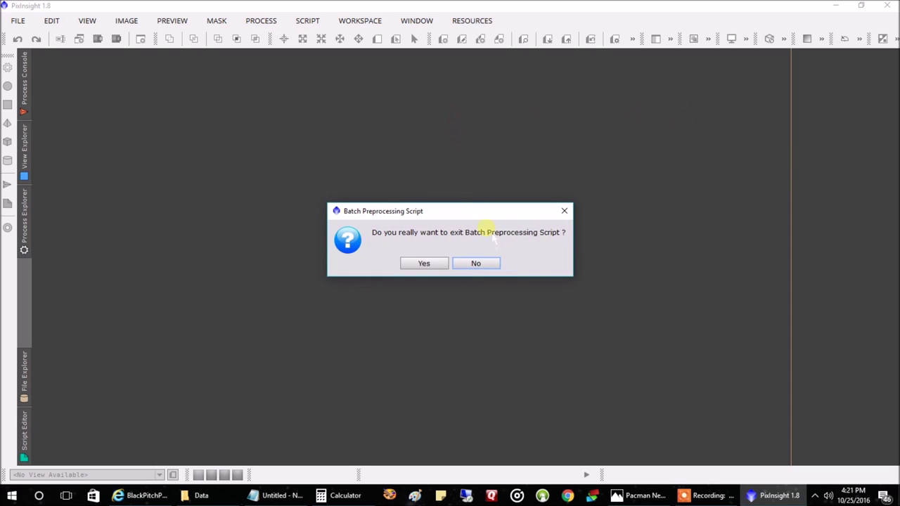
pyautogui.click(482, 267)
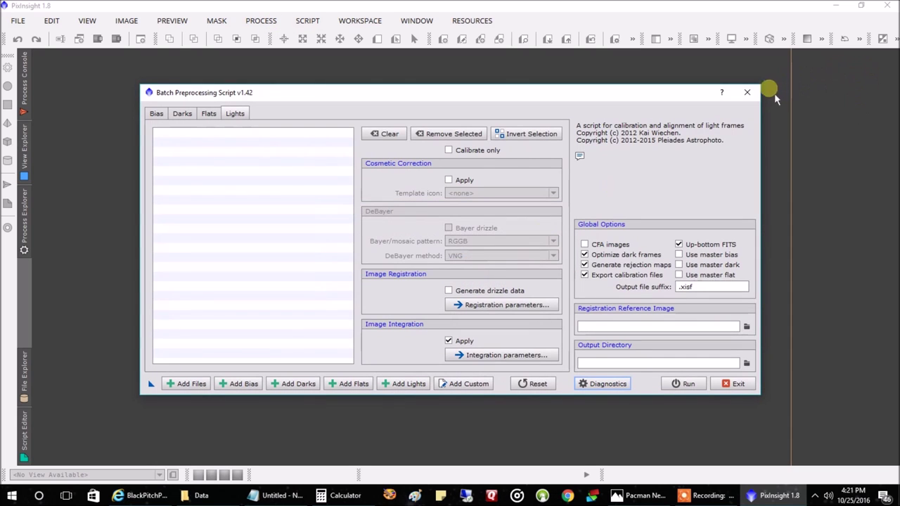
pyautogui.click(748, 92)
pyautogui.click(437, 263)
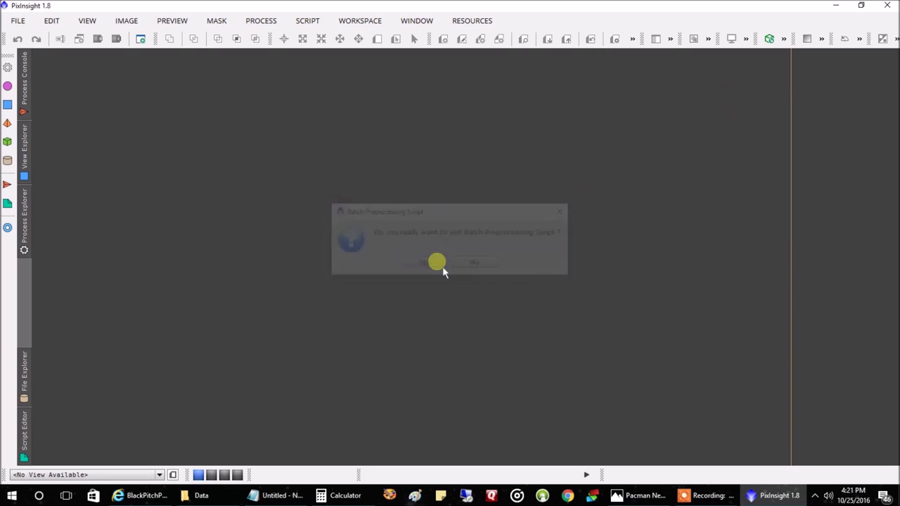
# Open the StarAlignment process to view its settings and close it.
pyautogui.click(261, 21)
pyautogui.moveTo(340, 27)
pyautogui.moveTo(355, 12)
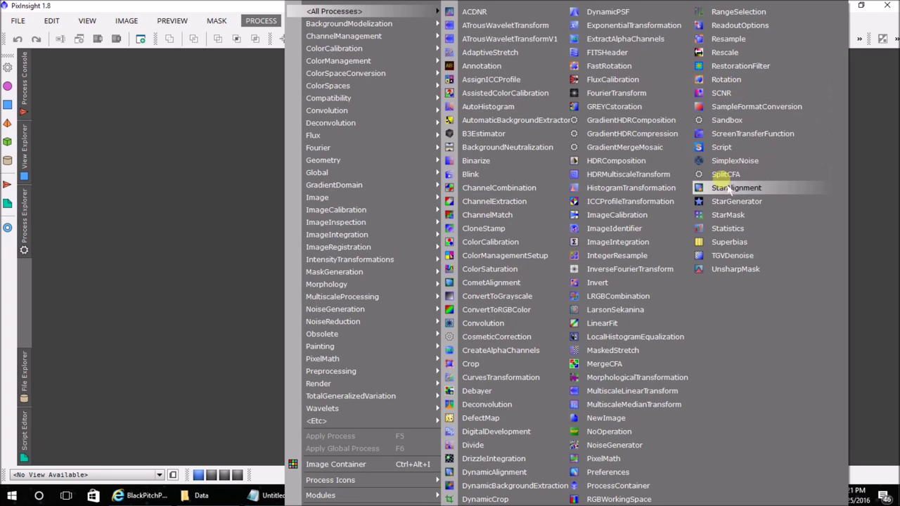
pyautogui.click(723, 190)
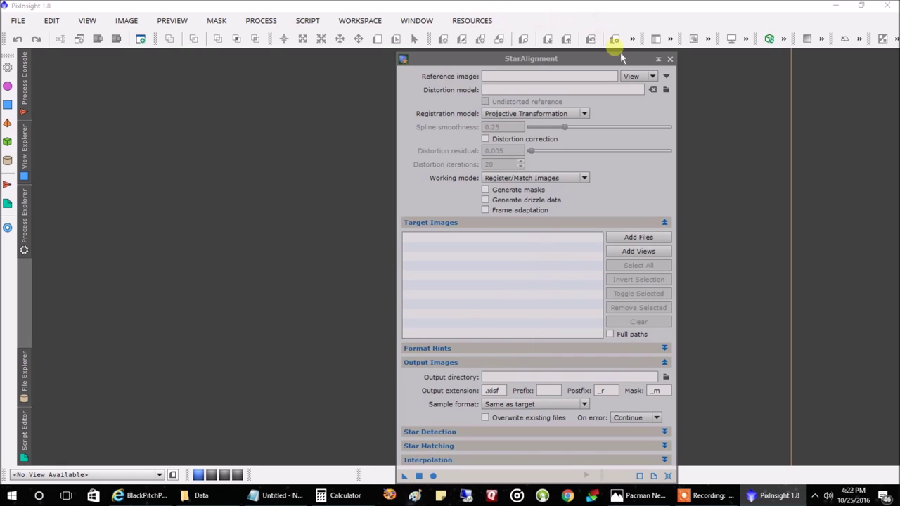
pyautogui.click(671, 58)
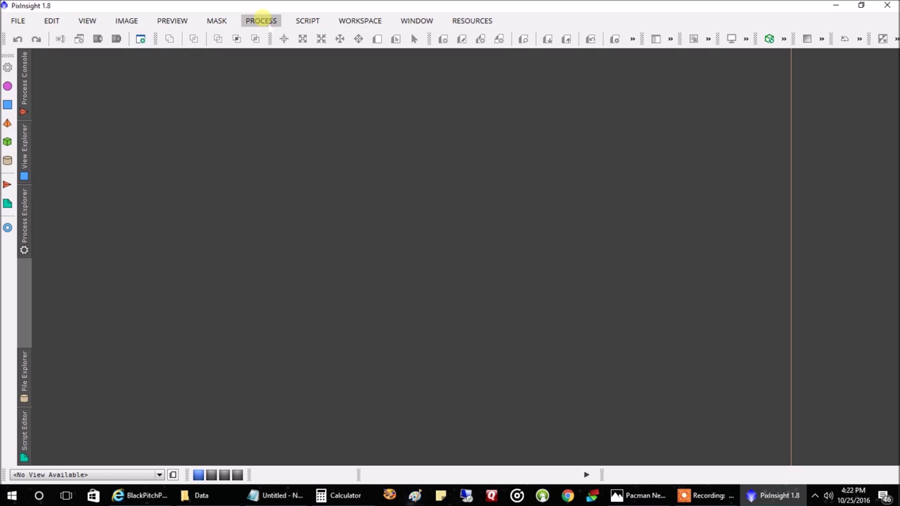
# Open the Batch Preprocessing script.
pyautogui.click(306, 19)
pyautogui.moveTo(354, 42)
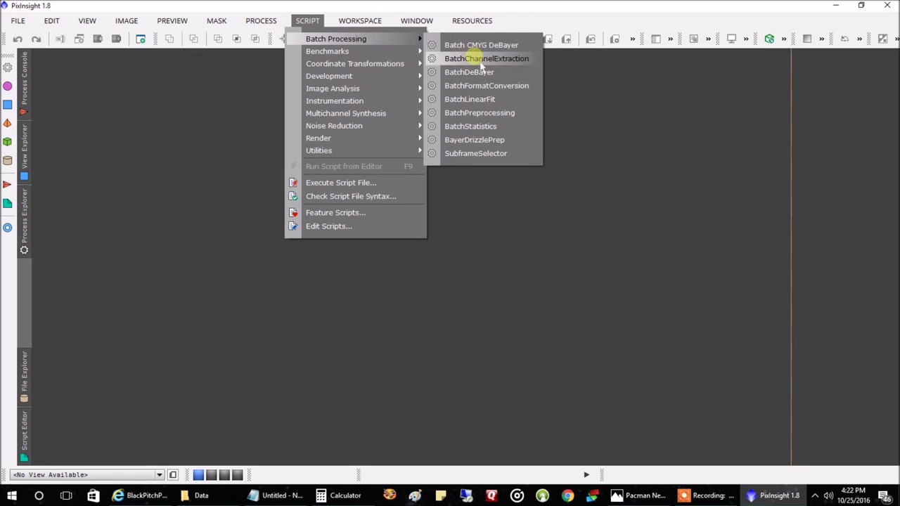
pyautogui.click(504, 120)
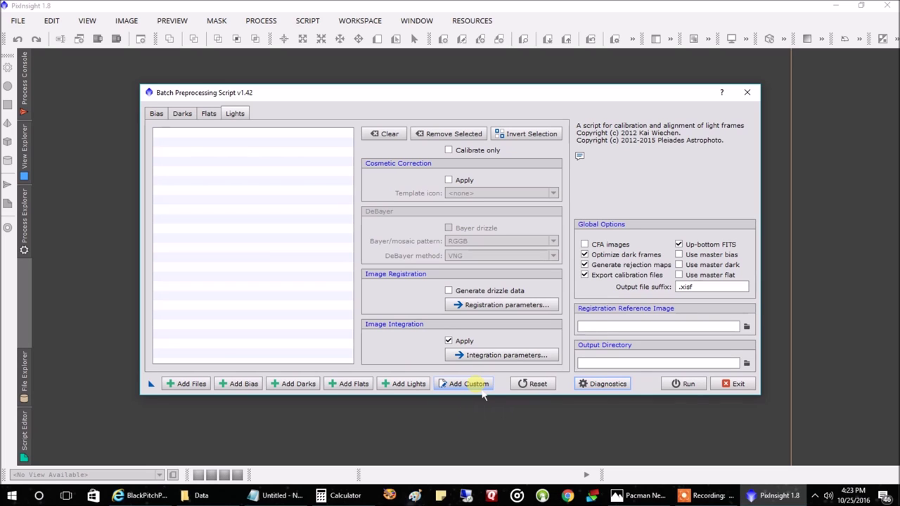
# Load all bias files from the Library's Bias - 300 Seconds folder as custom frames.
pyautogui.click(478, 387)
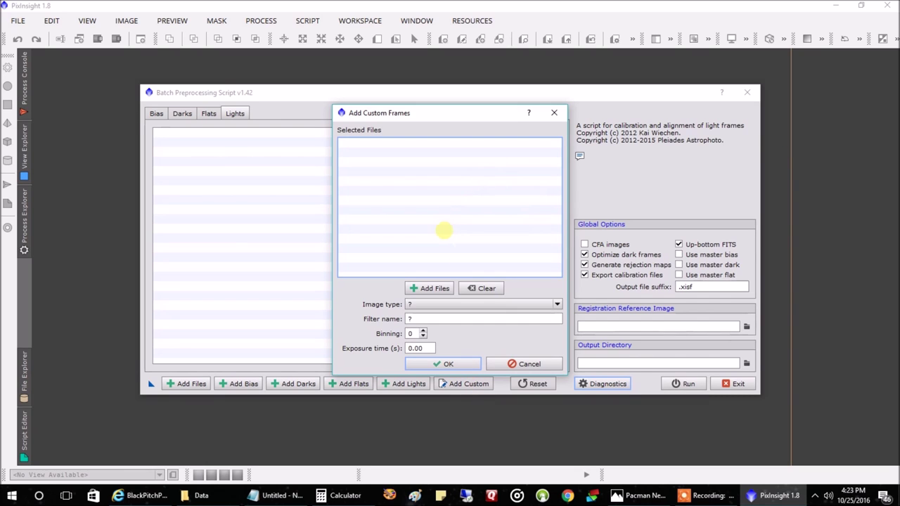
pyautogui.click(434, 288)
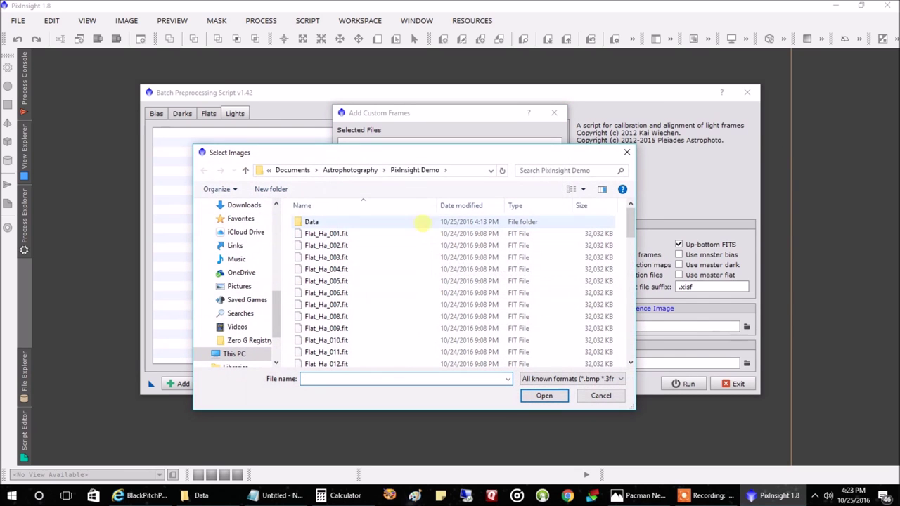
pyautogui.click(367, 172)
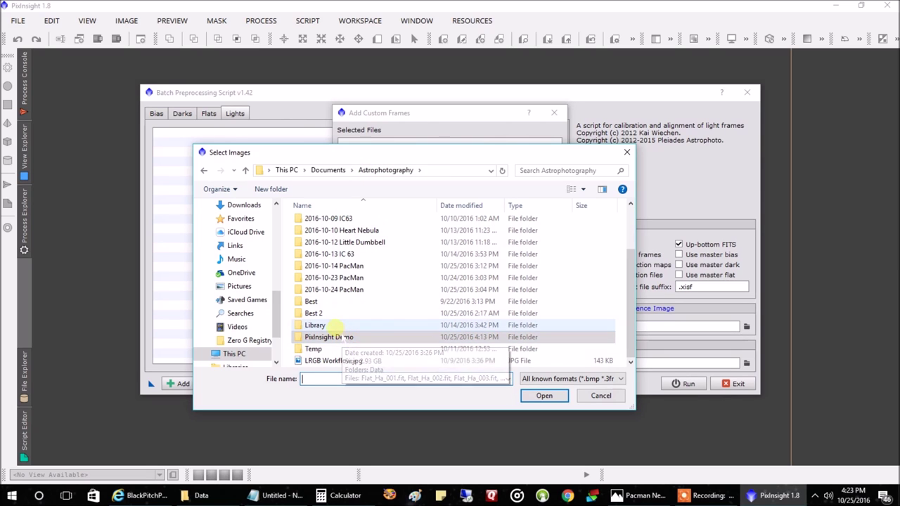
pyautogui.doubleClick(335, 326)
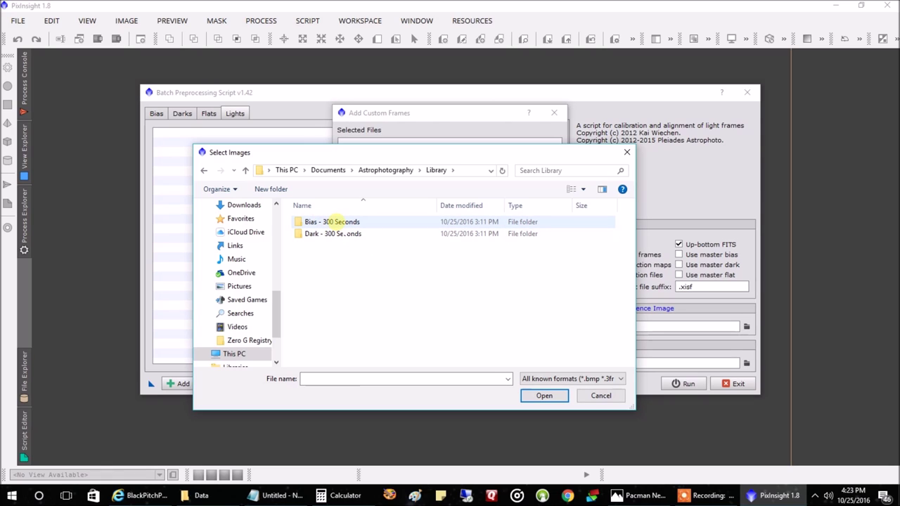
pyautogui.doubleClick(335, 221)
pyautogui.click(328, 233)
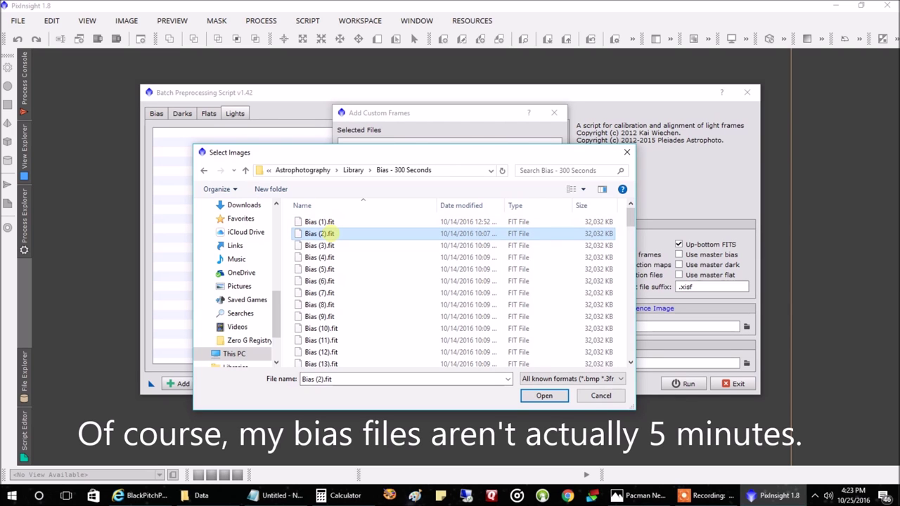
pyautogui.hotkey('ctrl', 'a')
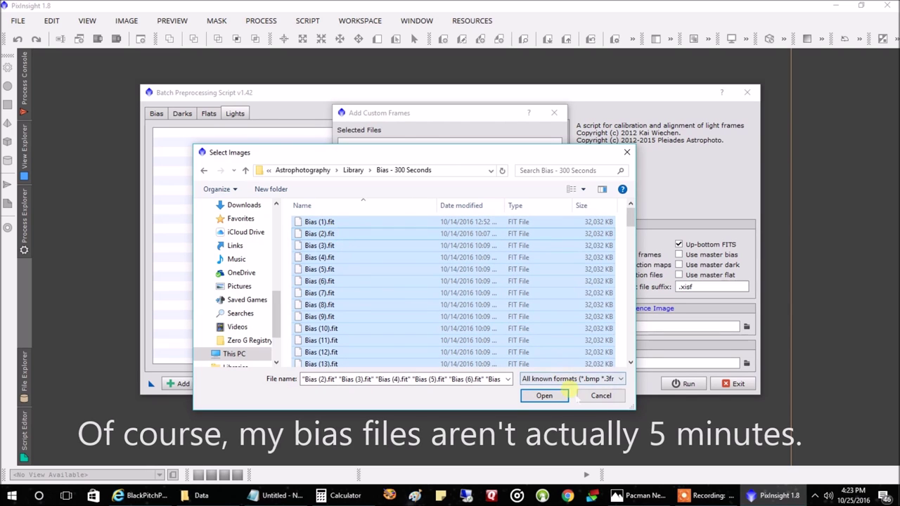
pyautogui.click(552, 399)
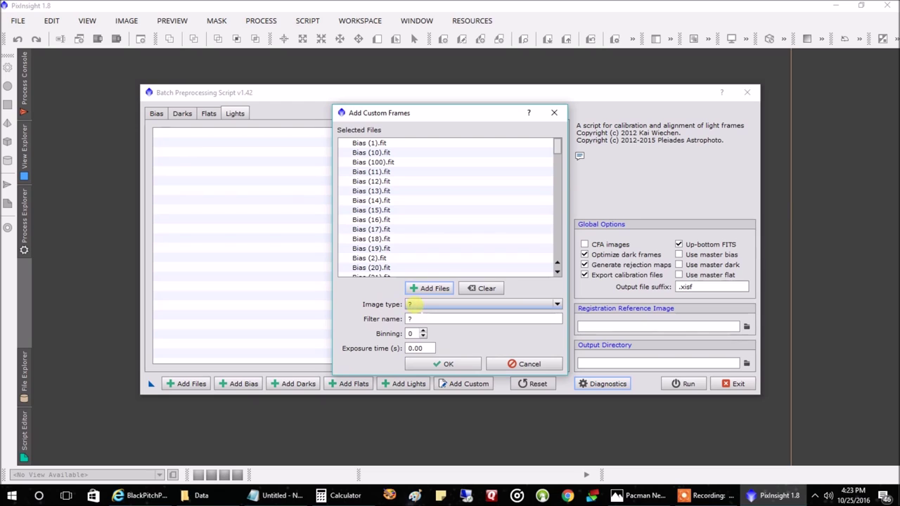
# Set the image type to Bias frame and the filter name to Bias, add the files, and look through the bias list.
pyautogui.click(414, 304)
pyautogui.click(428, 322)
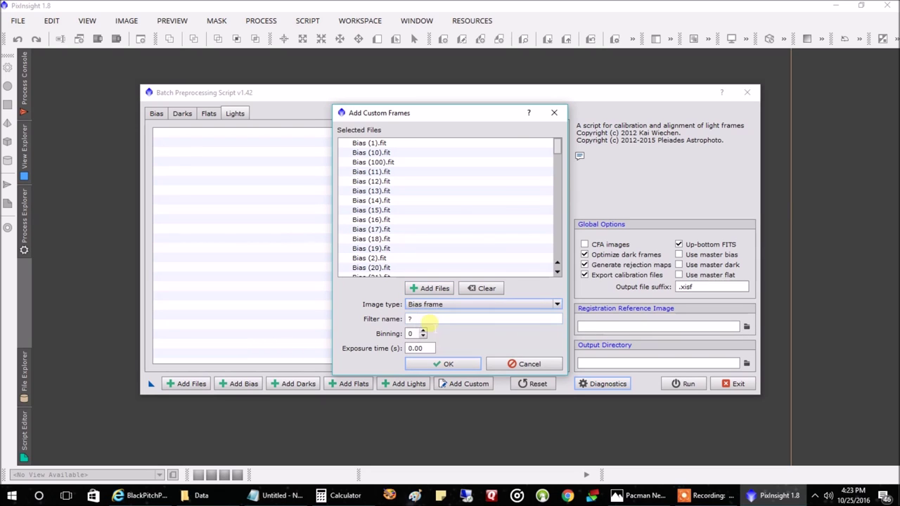
pyautogui.click(426, 320)
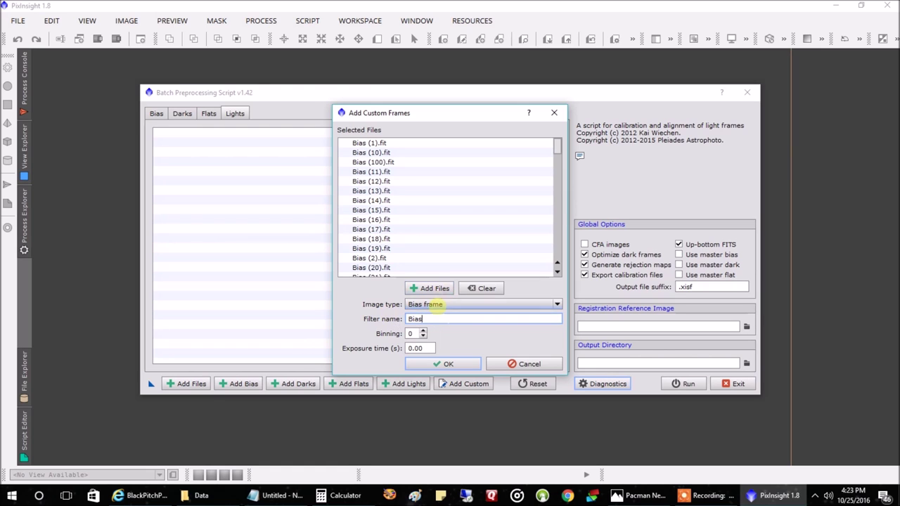
pyautogui.click(454, 364)
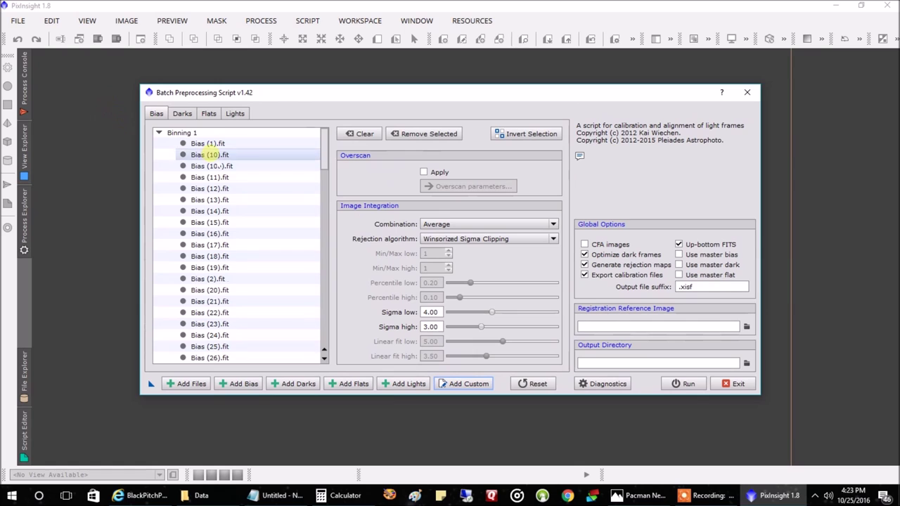
pyautogui.scroll(-19, 214, 184)
pyautogui.scroll(19, 213, 190)
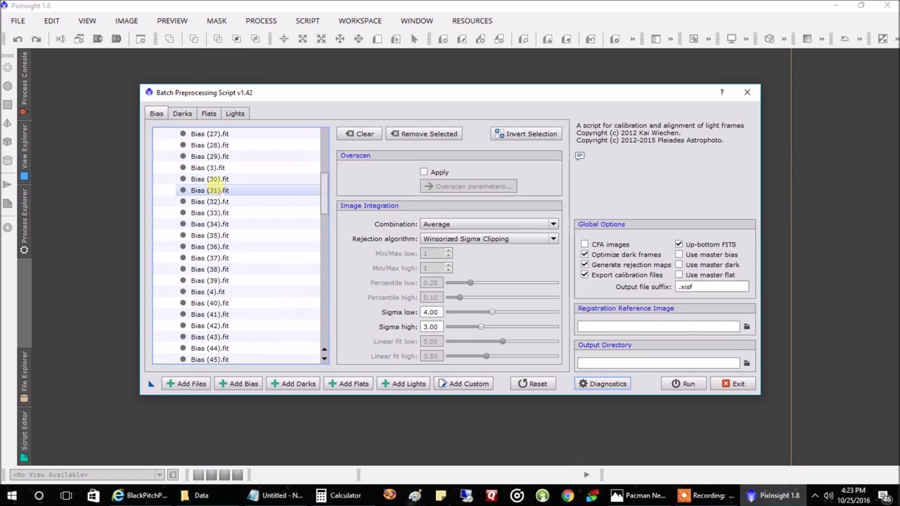
# Load all Dark .fit files from the Library's Dark - 300 Seconds folder as custom frames, leaving out MasterDark_ISO0_300s.tif.
pyautogui.click(182, 113)
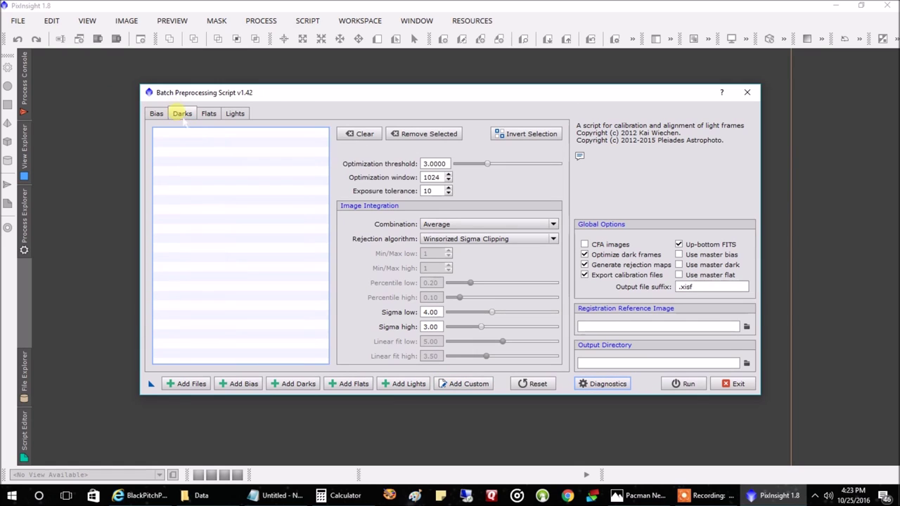
pyautogui.click(464, 390)
pyautogui.click(428, 289)
pyautogui.click(355, 170)
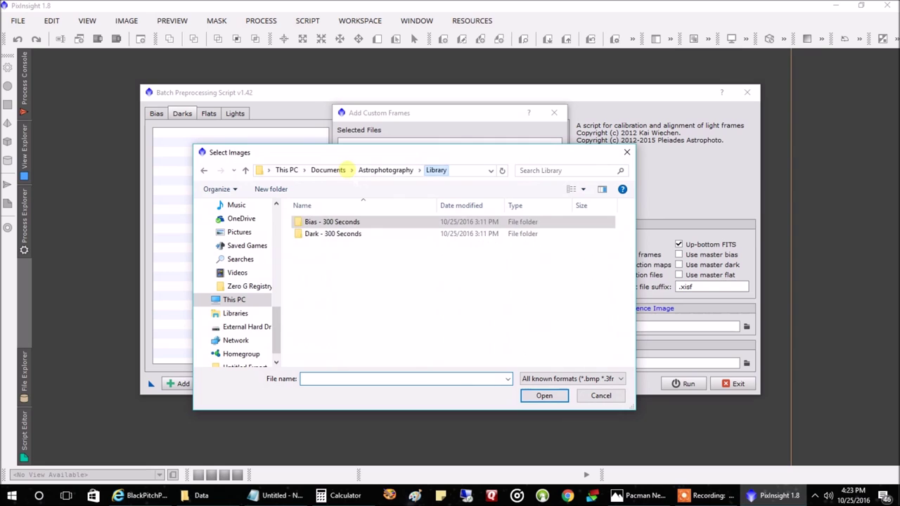
pyautogui.doubleClick(331, 233)
pyautogui.click(328, 234)
pyautogui.scroll(-9, 330, 316)
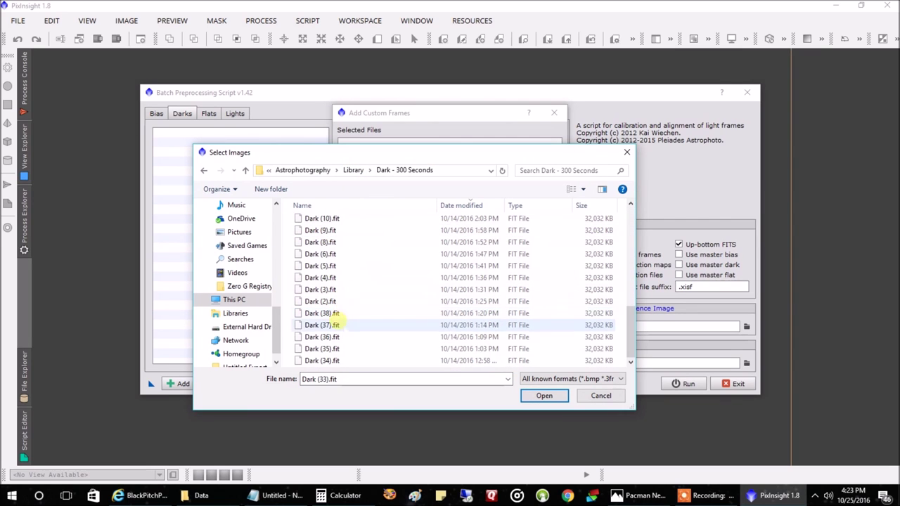
pyautogui.scroll(10, 366, 302)
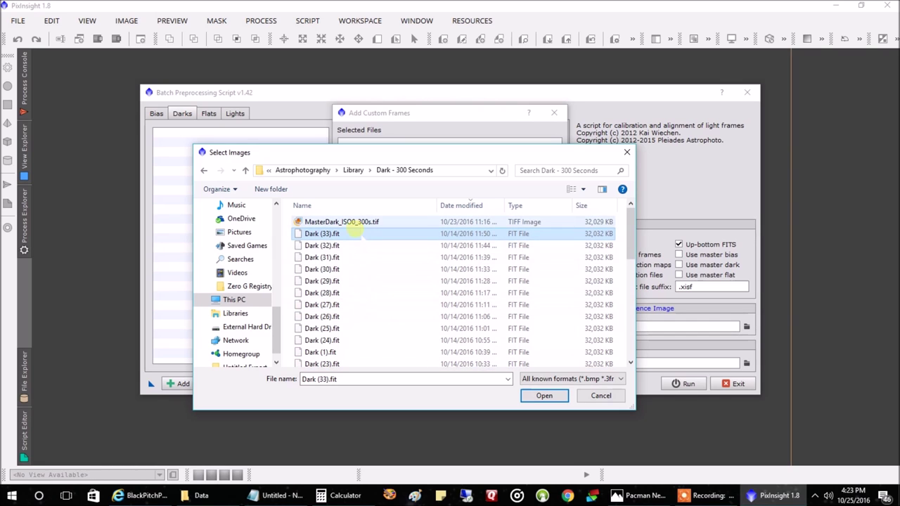
pyautogui.scroll(-10, 344, 253)
pyautogui.scroll(10, 337, 260)
pyautogui.scroll(-10, 334, 274)
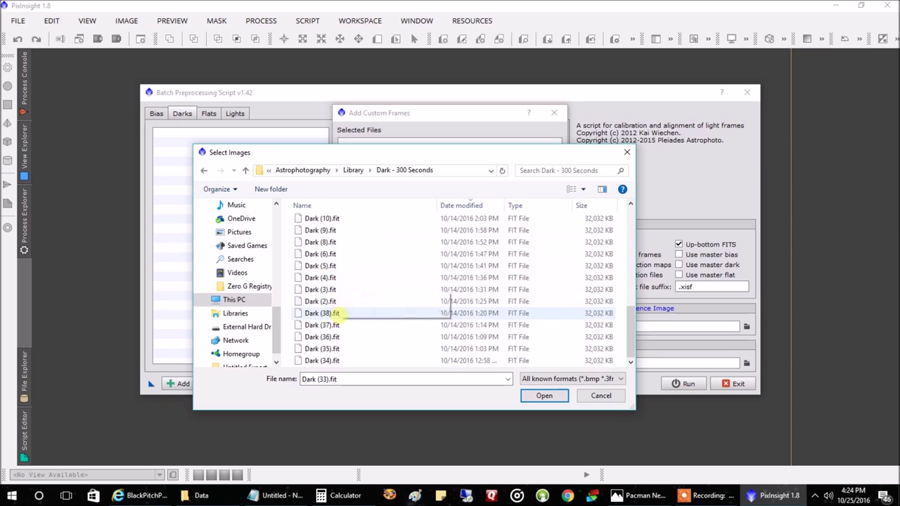
pyautogui.keyDown('shift'); pyautogui.click(332, 361); pyautogui.keyUp('shift')
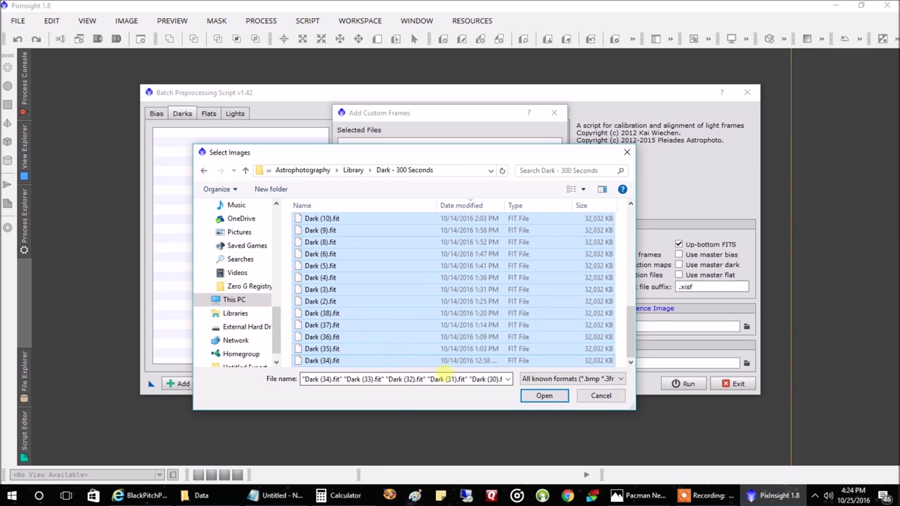
pyautogui.click(541, 395)
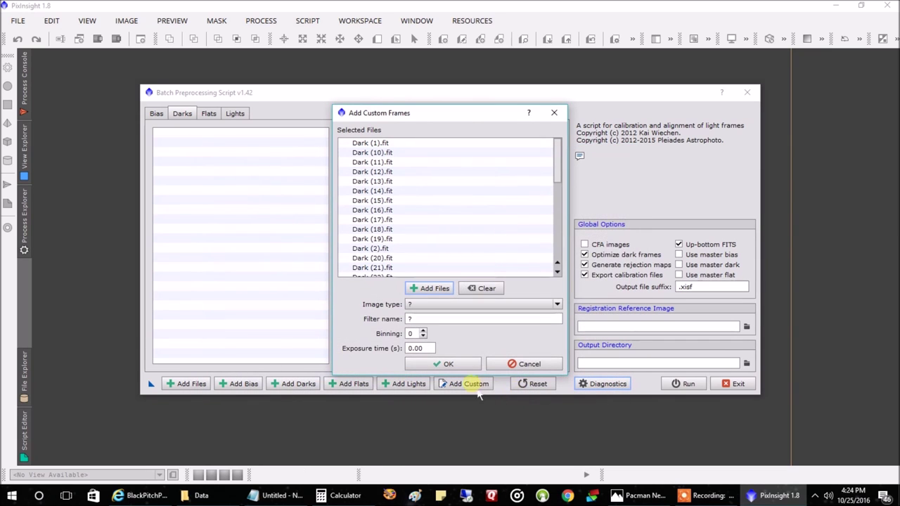
# Set the image type of the loaded dark files to Dark frame, fill in the filter name, and add them to the script.
pyautogui.click(439, 304)
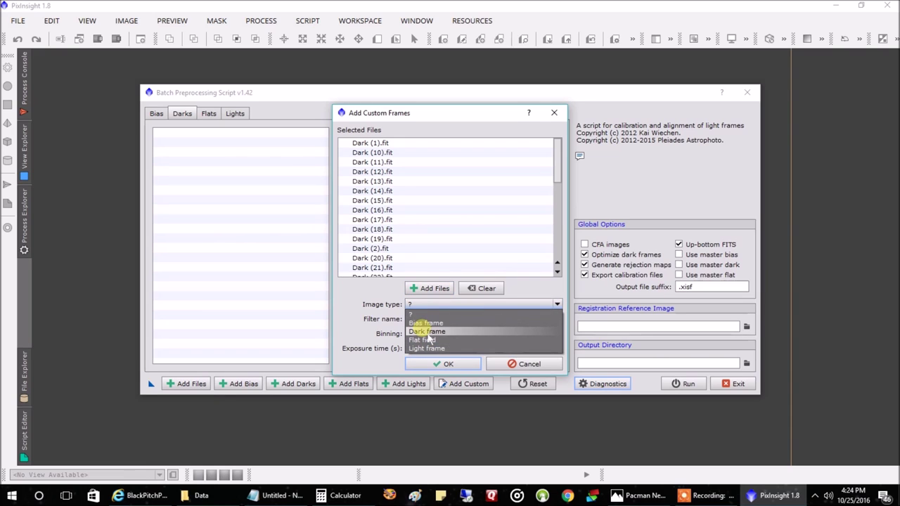
pyautogui.click(427, 332)
pyautogui.click(415, 318)
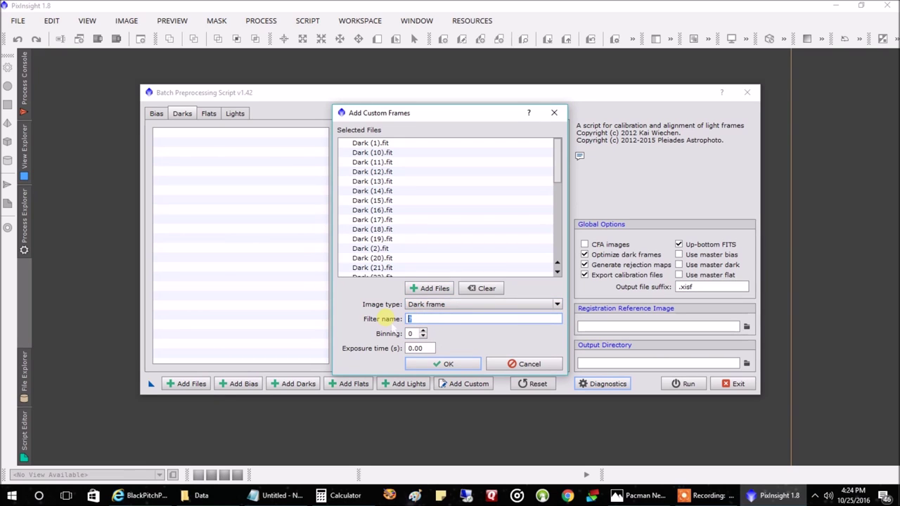
pyautogui.click(470, 369)
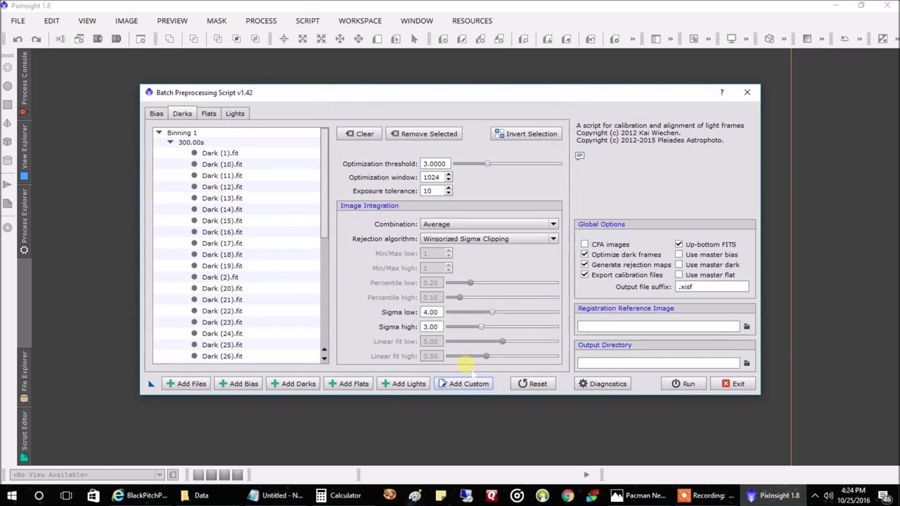
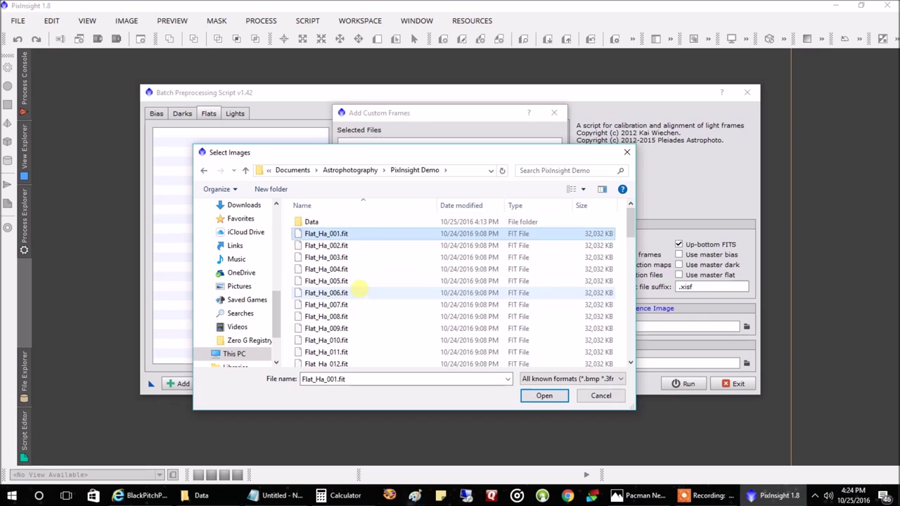
# Load Flat_Ha_001.fit through Flat_Ha_020.fit from the PixInsight Demo folder as custom frames.
pyautogui.scroll(-1, 357, 319)
pyautogui.scroll(-3, 356, 325)
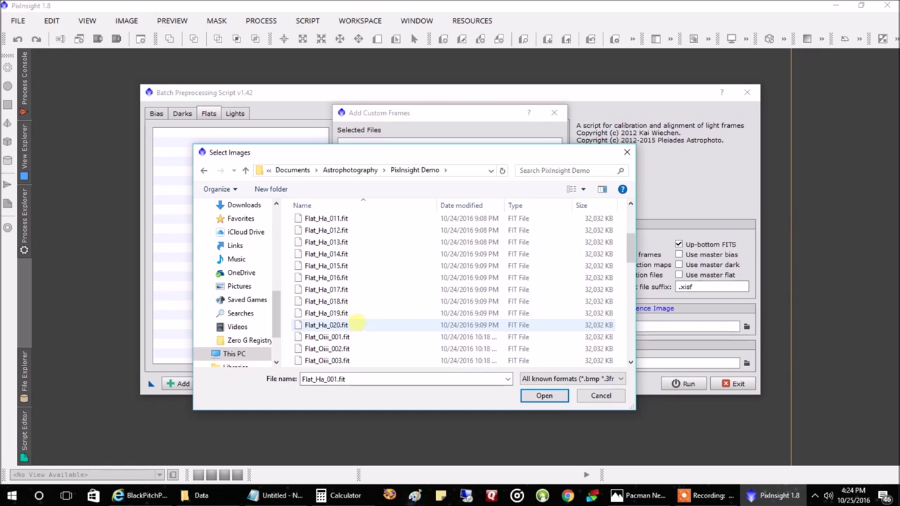
pyautogui.keyDown('shift'); pyautogui.click(345, 324); pyautogui.keyUp('shift')
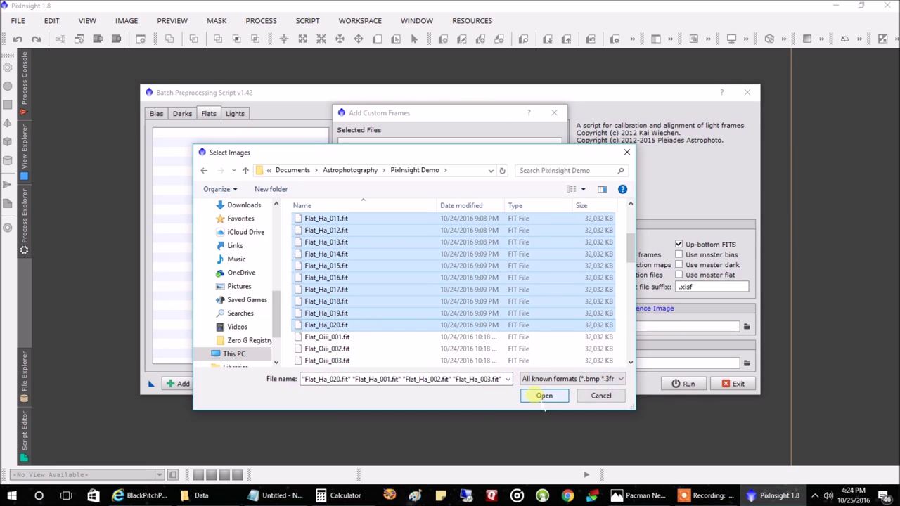
pyautogui.click(544, 395)
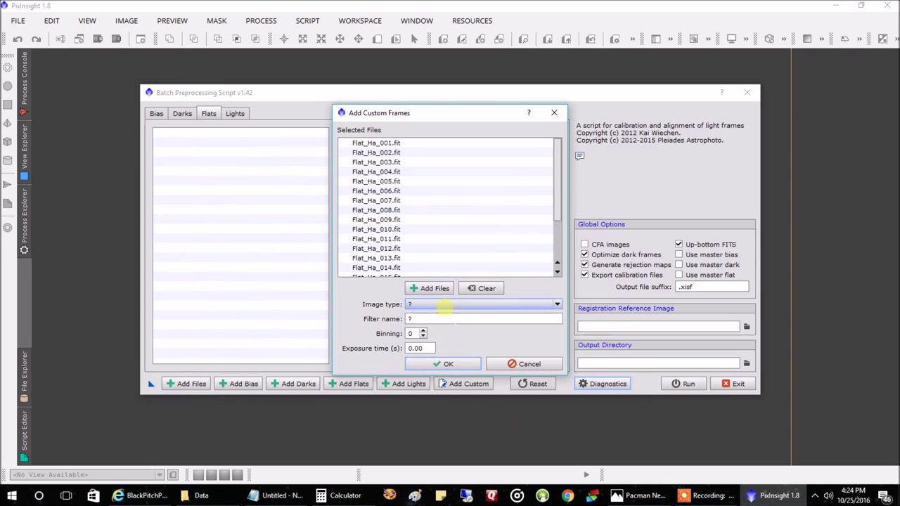
# Set the image type to Flat field and the filter name to Ha, and add the Ha flats to the script.
pyautogui.click(444, 306)
pyautogui.click(436, 340)
pyautogui.click(415, 318)
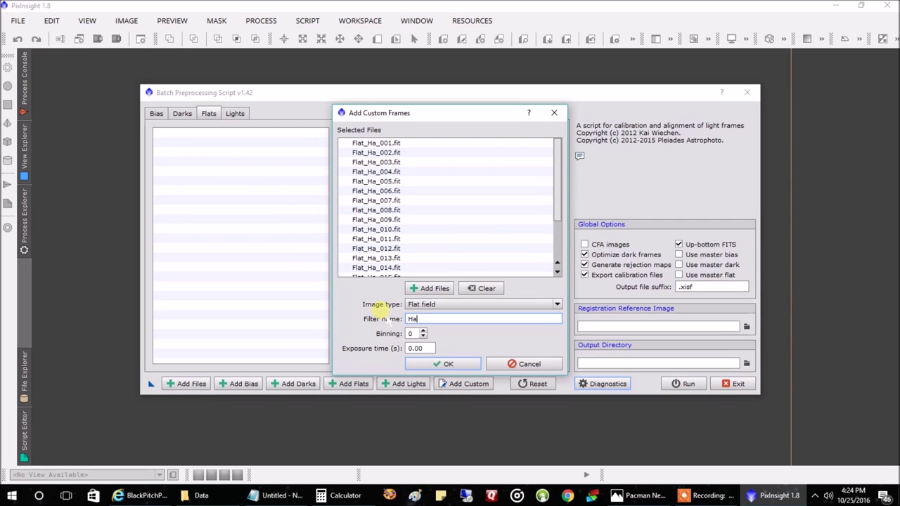
pyautogui.click(445, 364)
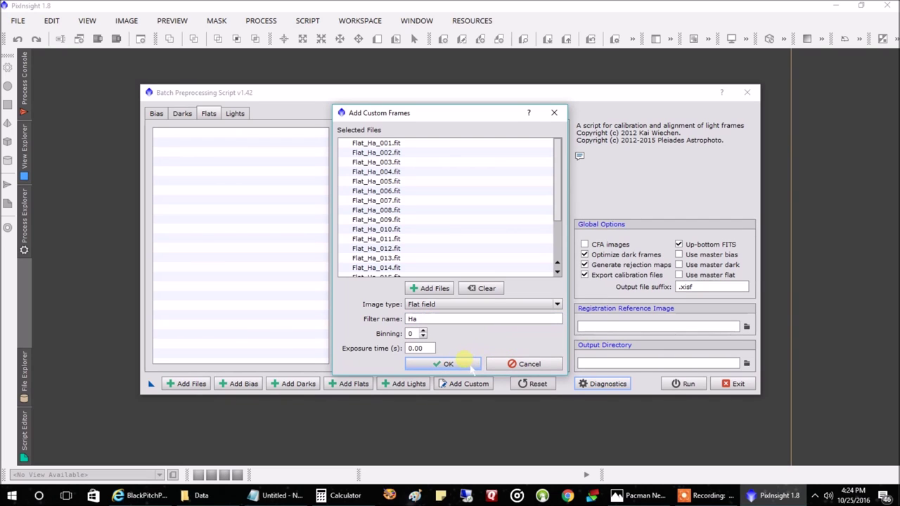
pyautogui.click(457, 366)
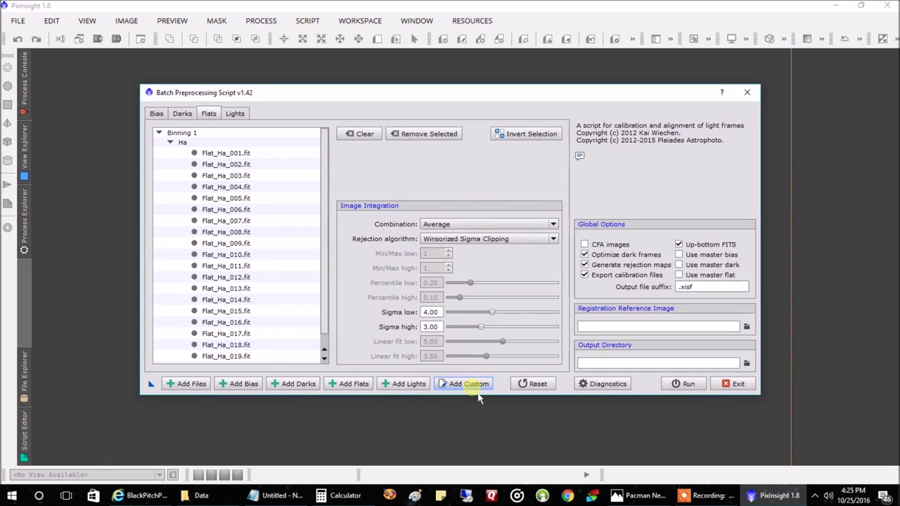
# Load Flat_Oiii_001.fit through Flat_Oiii_020.fit from the PixInsight Demo folder as another set of custom frames.
pyautogui.click(459, 386)
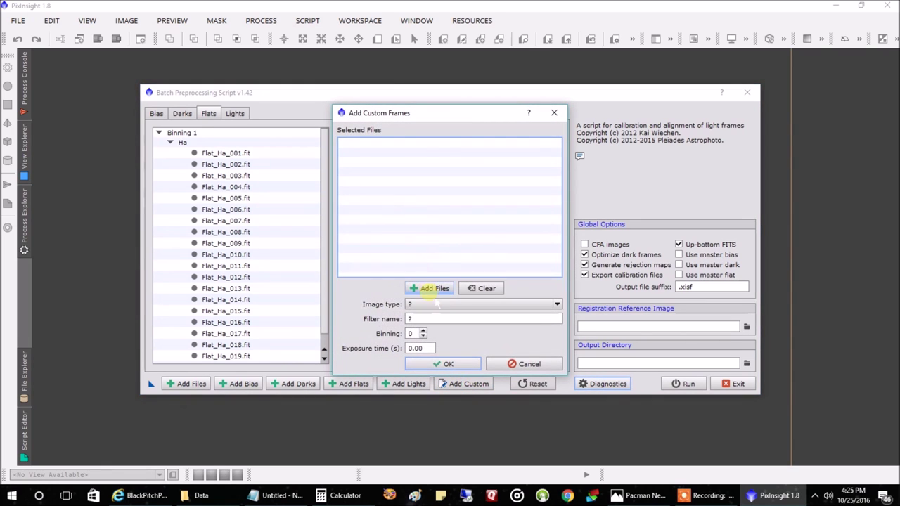
pyautogui.click(429, 286)
pyautogui.click(426, 281)
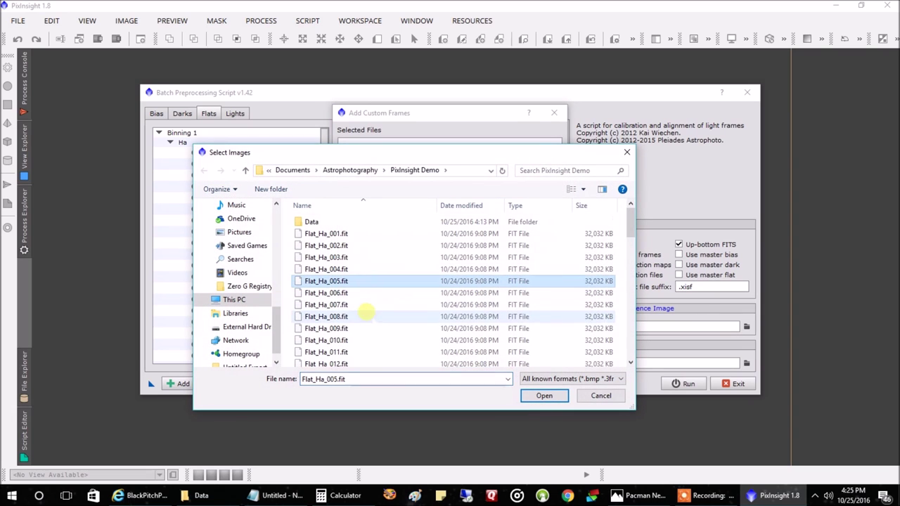
pyautogui.scroll(-5, 338, 296)
pyautogui.click(346, 302)
pyautogui.scroll(-6, 346, 309)
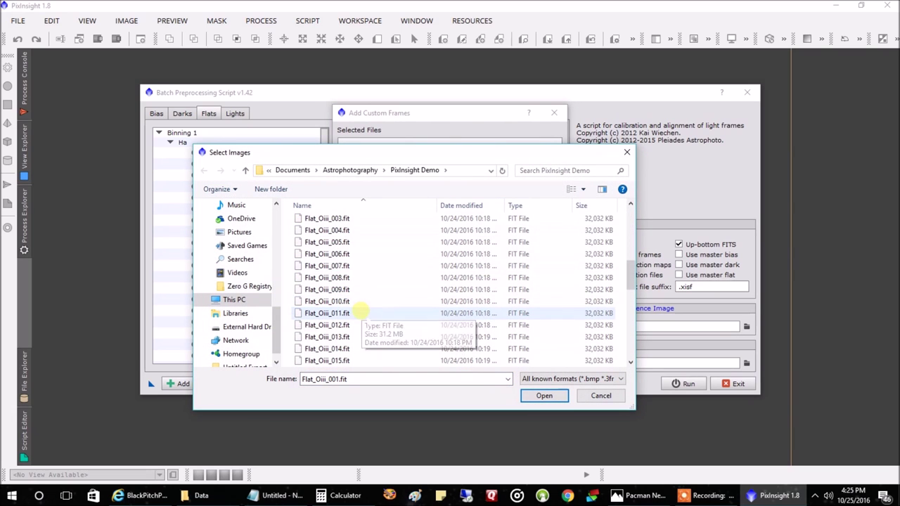
pyautogui.keyDown('shift'); pyautogui.click(346, 313); pyautogui.keyUp('shift')
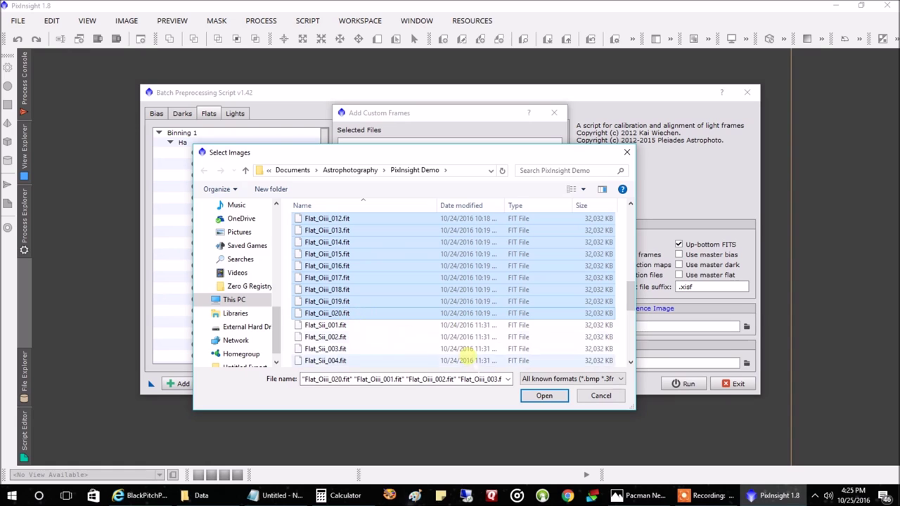
pyautogui.click(542, 396)
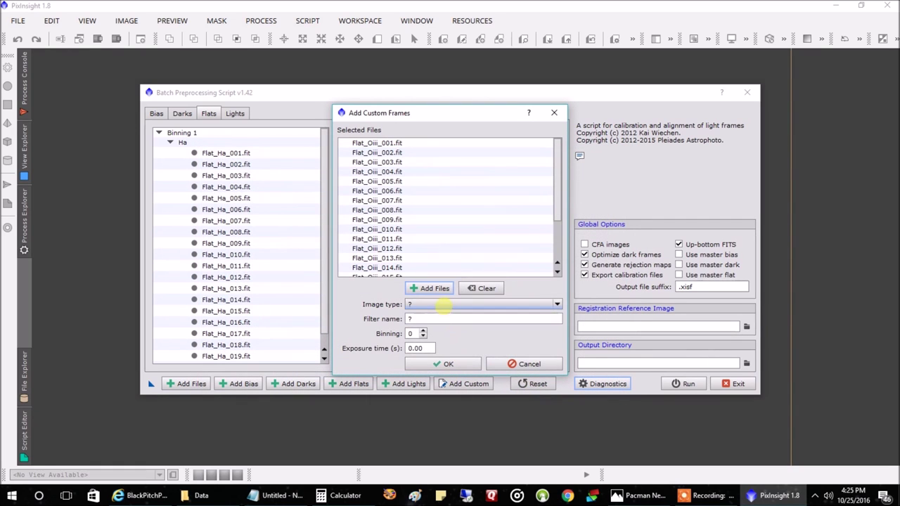
# Set the image type to Flat field and the filter name to Oiii, and add the Oiii flats to the script.
pyautogui.click(450, 305)
pyautogui.click(434, 341)
pyautogui.click(413, 319)
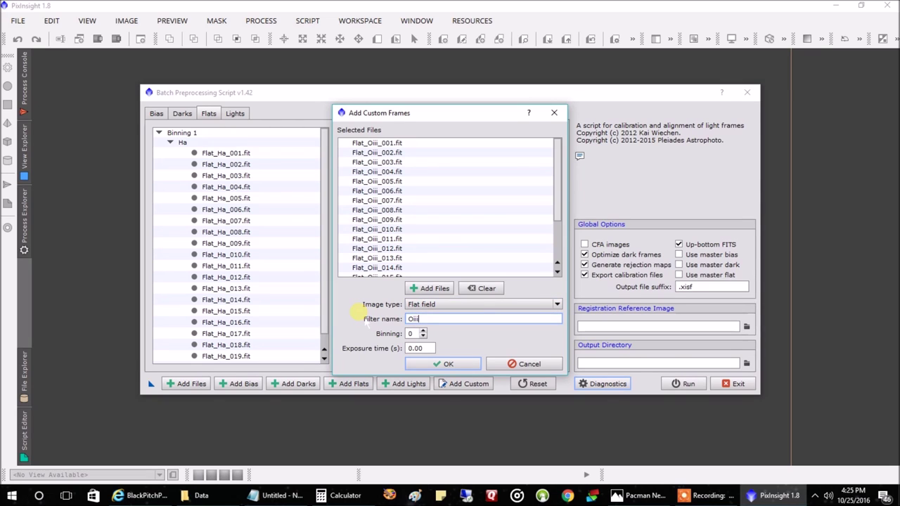
pyautogui.click(428, 367)
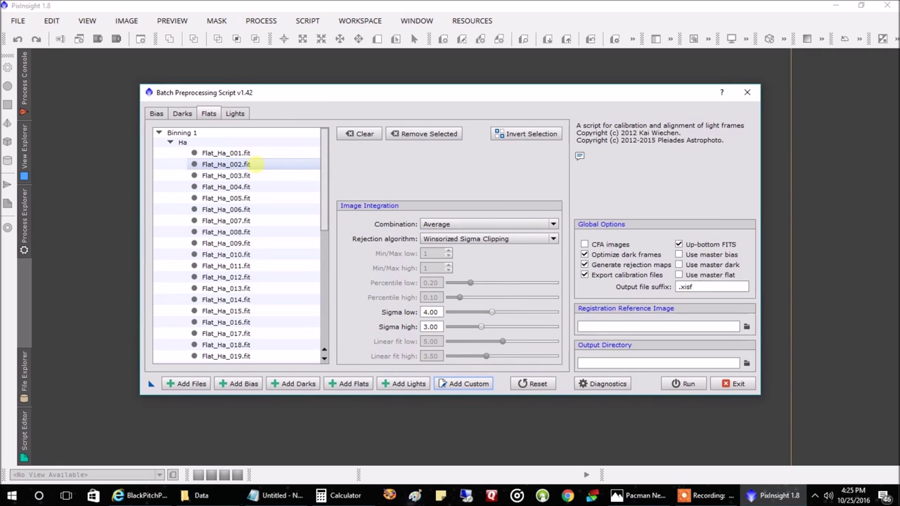
pyautogui.moveTo(325, 163)
pyautogui.mouseDown()
pyautogui.moveTo(323, 257)
pyautogui.moveTo(325, 169)
pyautogui.mouseUp()
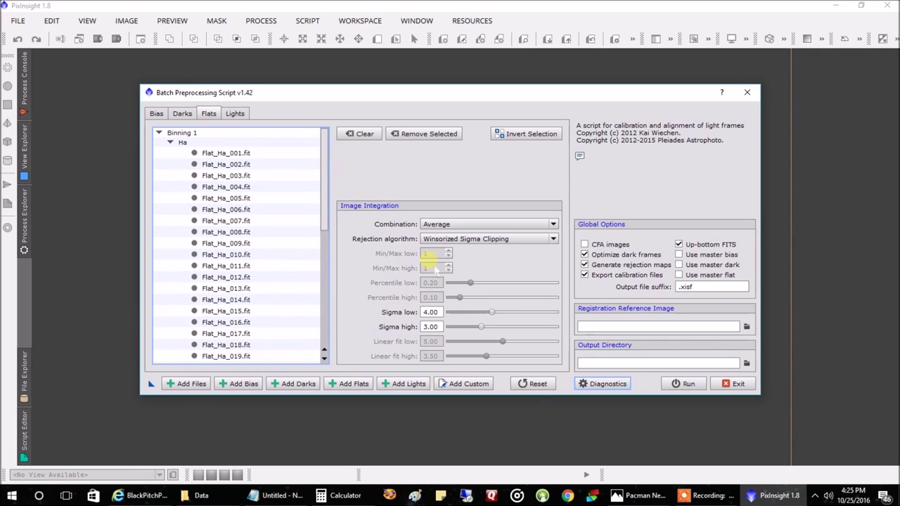
# Load Flat_Sii_001.fit through Flat_Sii_020.fit from the PixInsight Demo folder as a new set of custom frames.
pyautogui.click(474, 390)
pyautogui.click(429, 290)
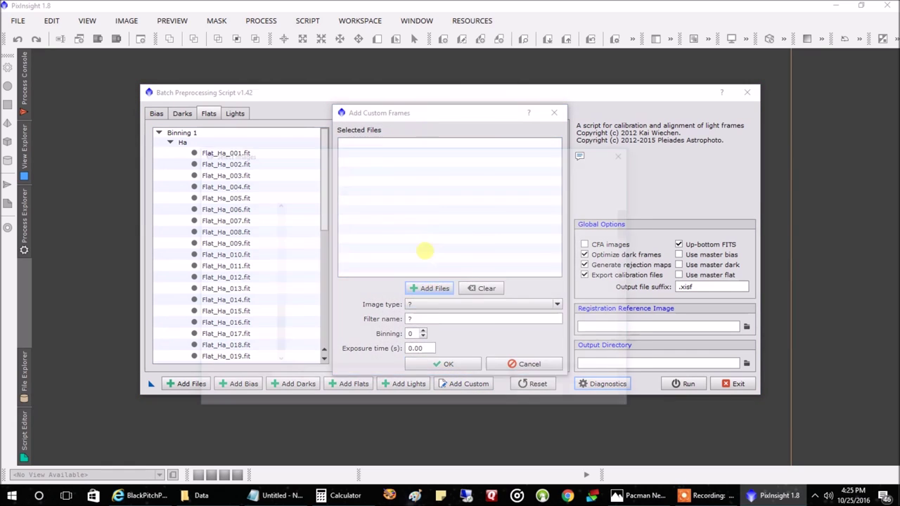
pyautogui.click(327, 266)
pyautogui.scroll(-5, 351, 296)
pyautogui.scroll(-7, 355, 307)
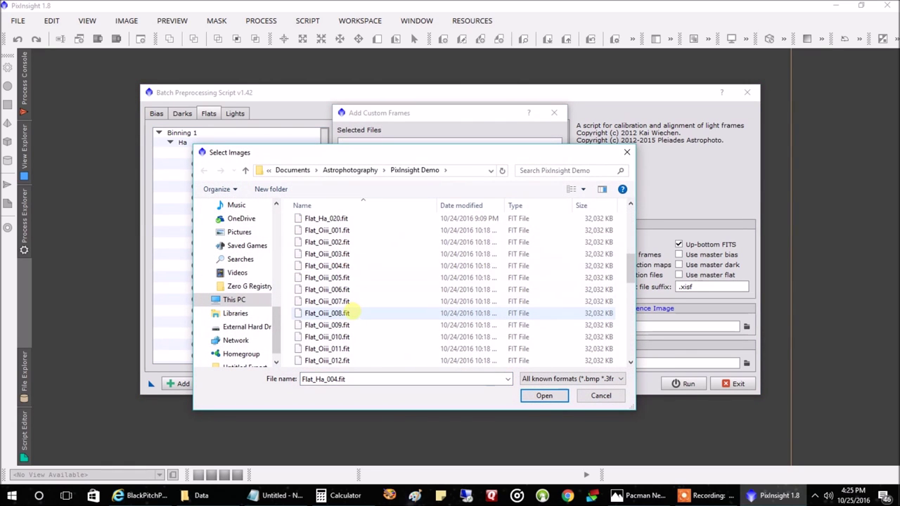
pyautogui.click(327, 278)
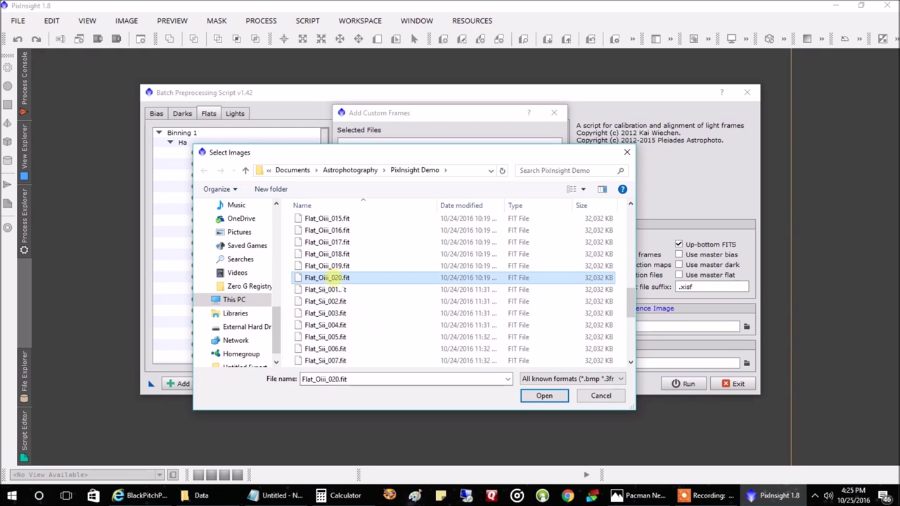
pyautogui.click(330, 290)
pyautogui.scroll(-5, 336, 309)
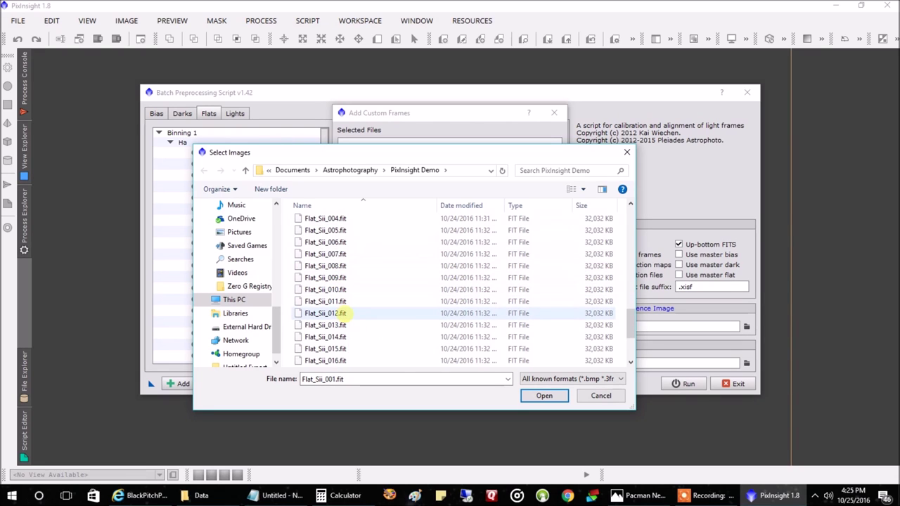
pyautogui.keyDown('shift'); pyautogui.click(326, 337); pyautogui.keyUp('shift')
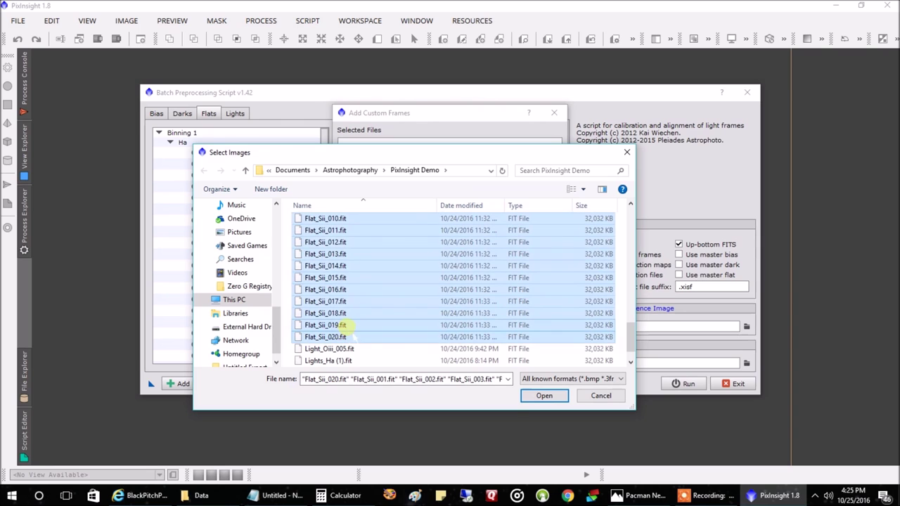
pyautogui.click(543, 395)
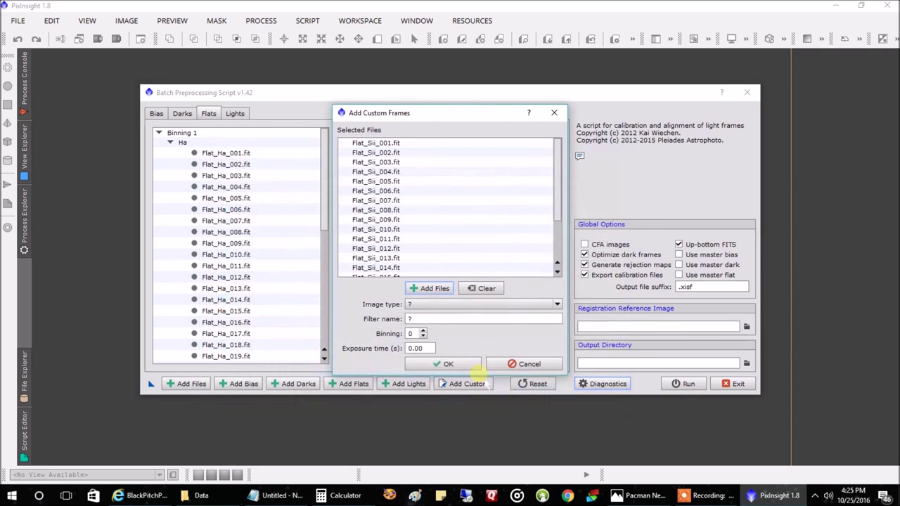
# Set the image type to Flat field and the filter name to Sii, and add the Sii flats to the script.
pyautogui.click(442, 308)
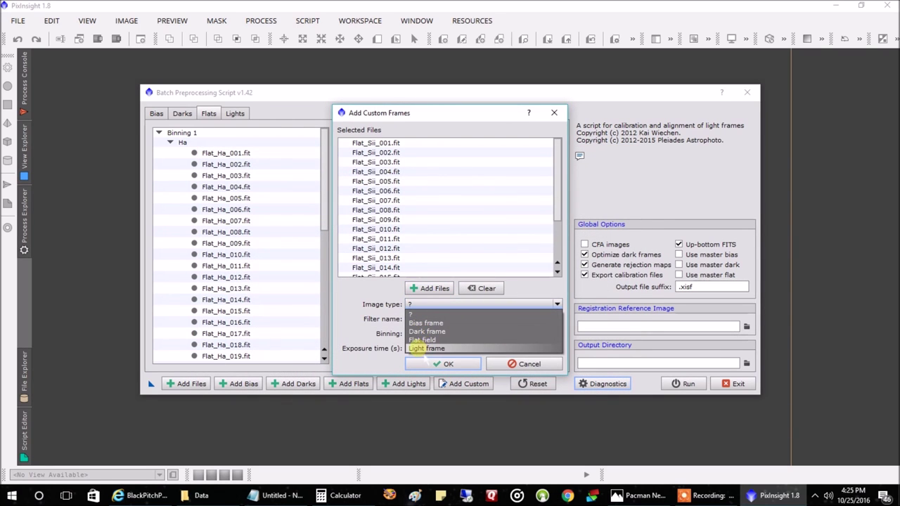
pyautogui.click(419, 341)
pyautogui.click(428, 321)
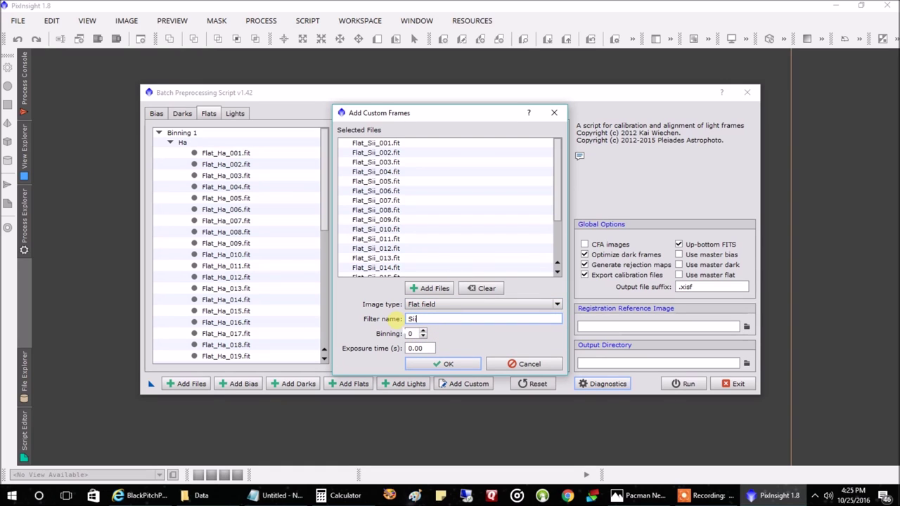
pyautogui.click(446, 364)
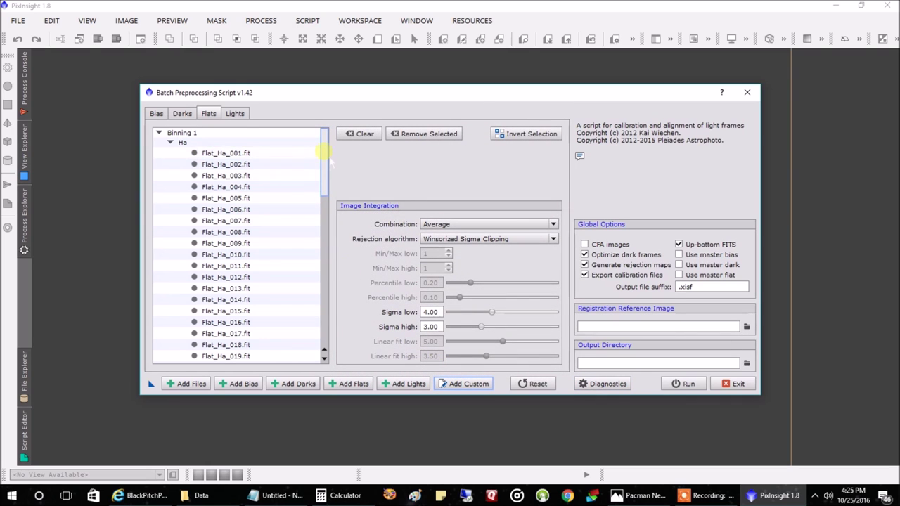
pyautogui.scroll(-1, 327, 168)
pyautogui.moveTo(323, 164)
pyautogui.mouseDown()
pyautogui.moveTo(319, 287)
pyautogui.moveTo(315, 150)
pyautogui.mouseUp()
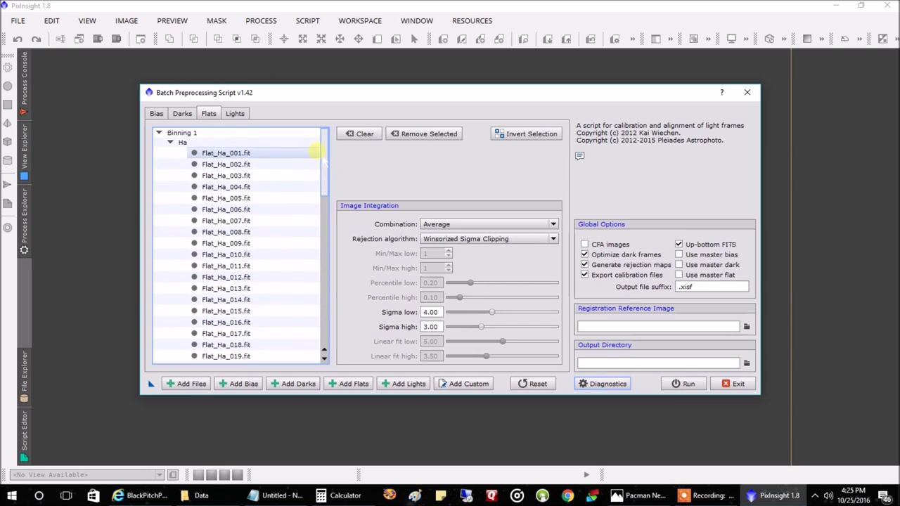
# Load the Light_Oiii files from Light_Oiii_001.fit through Light_Oiii_011.fit in the Data subfolder as custom frames.
pyautogui.click(470, 383)
pyautogui.click(431, 288)
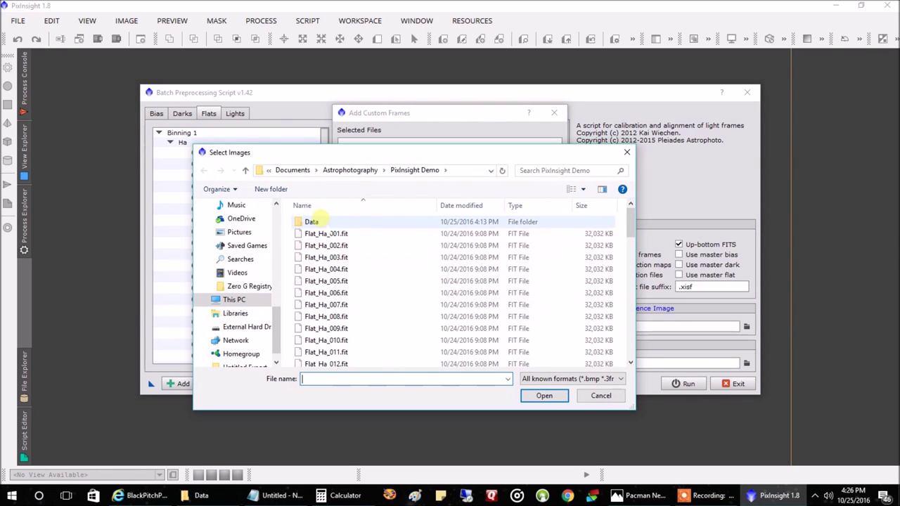
pyautogui.doubleClick(313, 221)
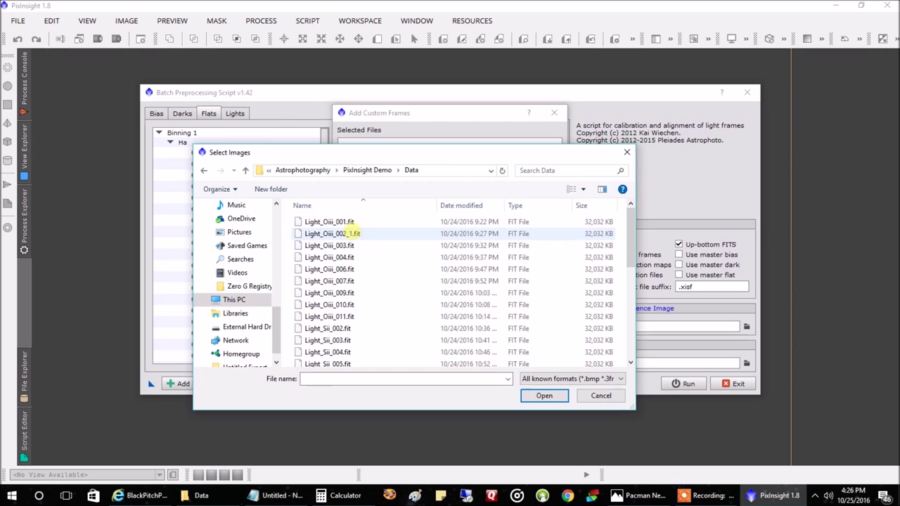
pyautogui.click(347, 222)
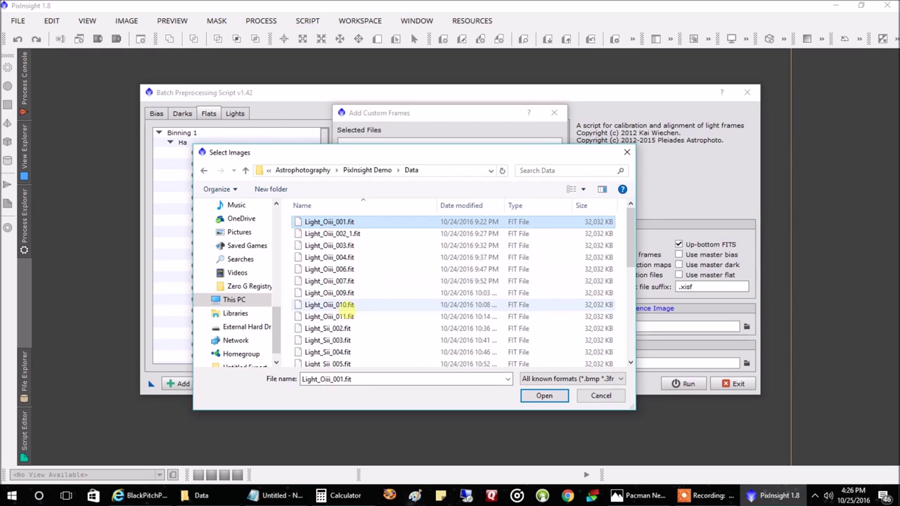
pyautogui.click(338, 233)
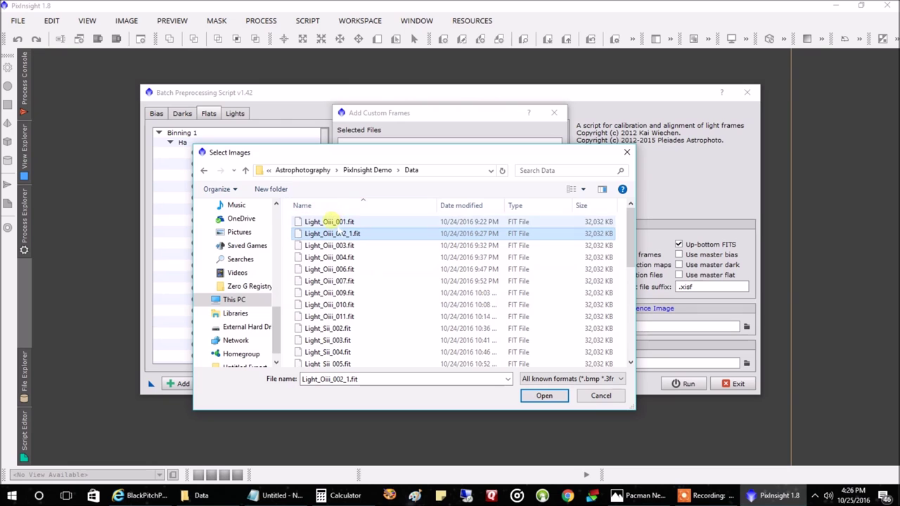
pyautogui.moveTo(331, 222); pyautogui.dragTo(342, 257)
pyautogui.keyDown('shift'); pyautogui.click(345, 316); pyautogui.keyUp('shift')
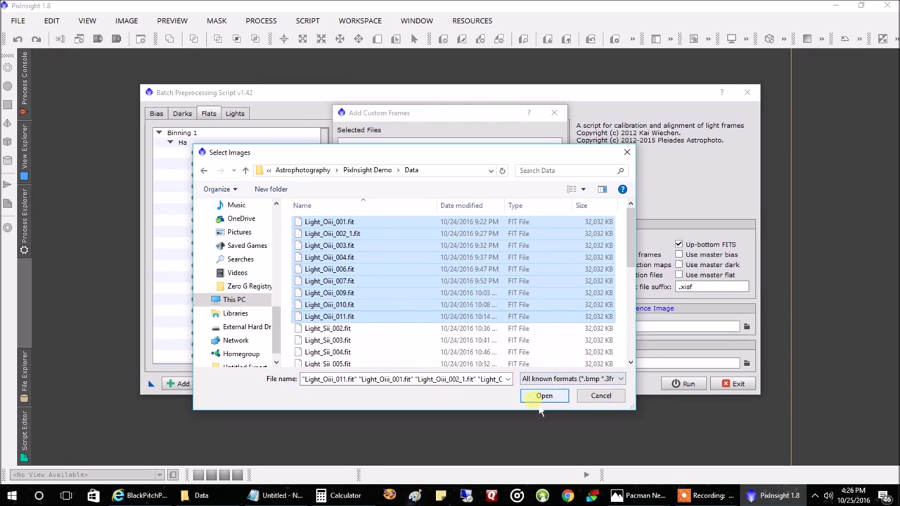
pyautogui.click(541, 397)
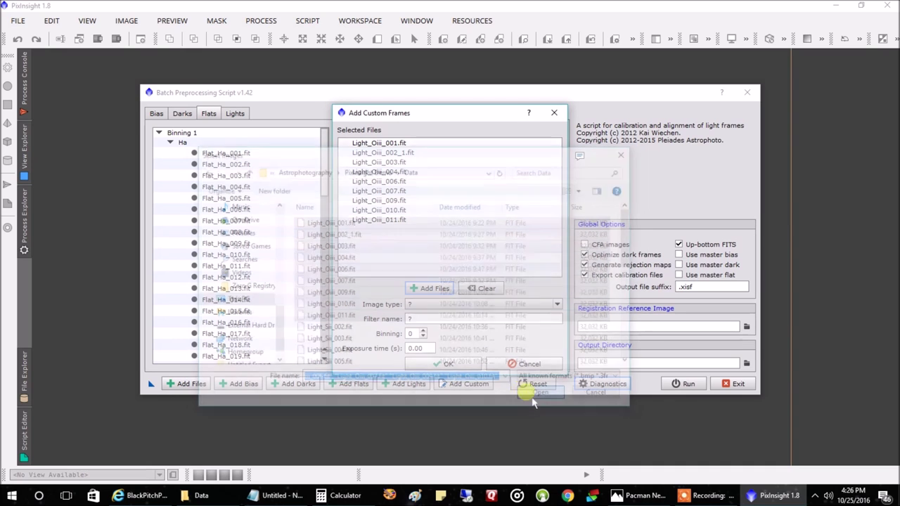
# Add the loaded Oiii files to the script with image type Light frame and filter name Oiii, and check the flats list.
pyautogui.click(431, 306)
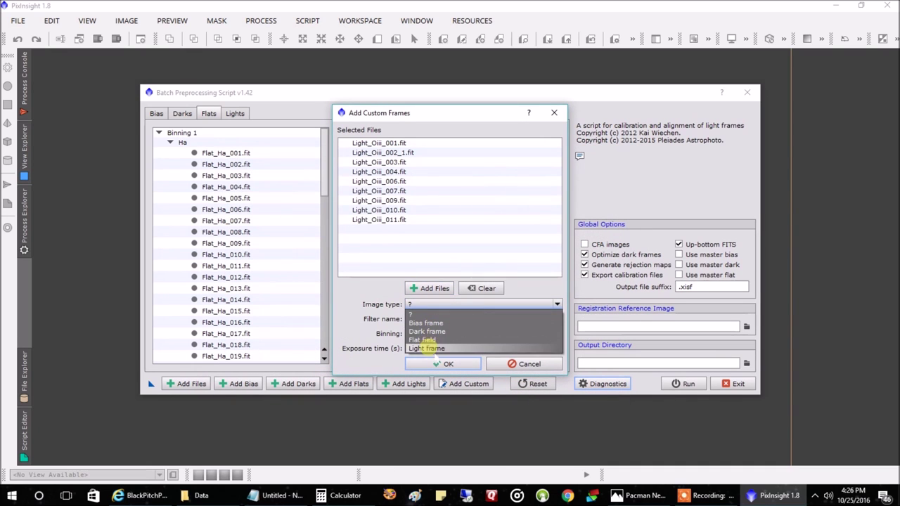
pyautogui.click(428, 345)
pyautogui.doubleClick(427, 320)
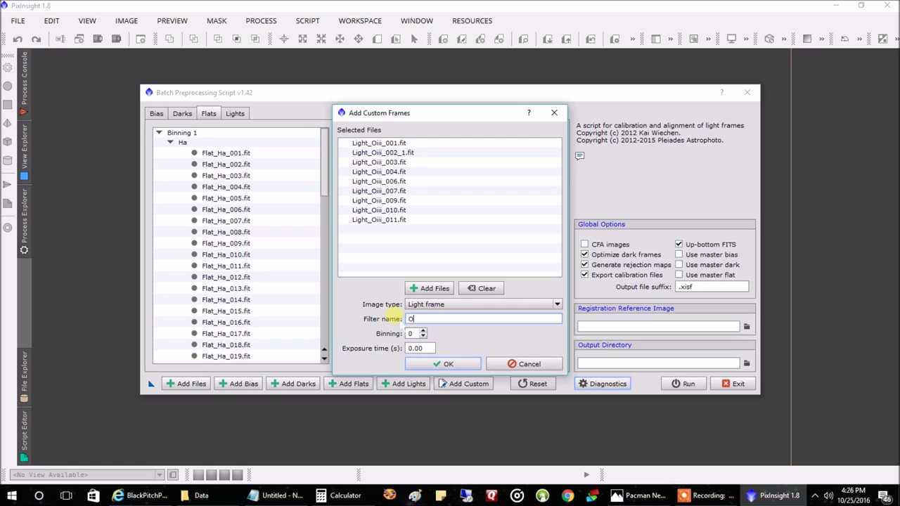
pyautogui.write('Oiii')
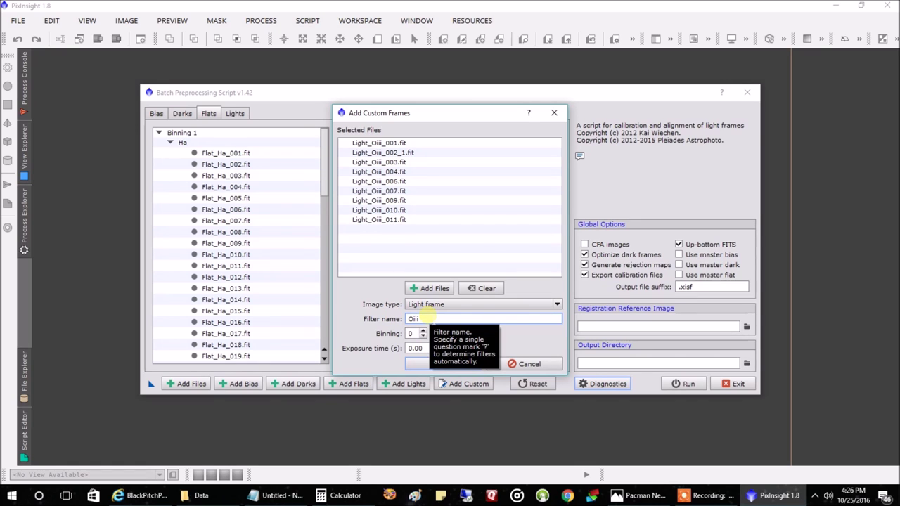
pyautogui.click(427, 364)
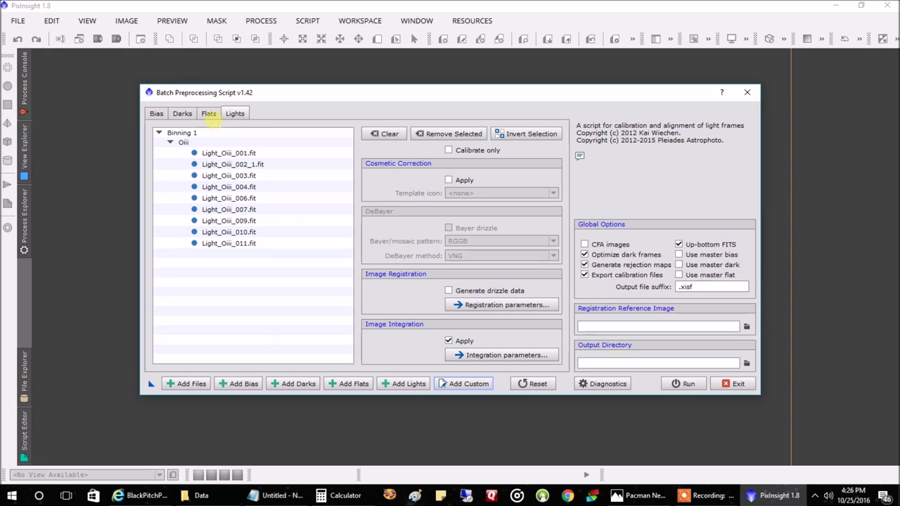
pyautogui.click(209, 113)
pyautogui.scroll(-4, 225, 260)
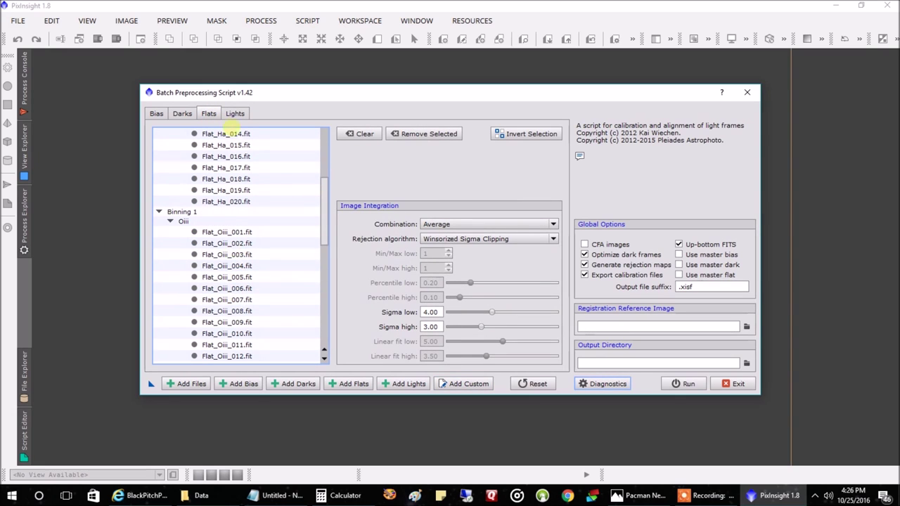
pyautogui.click(235, 114)
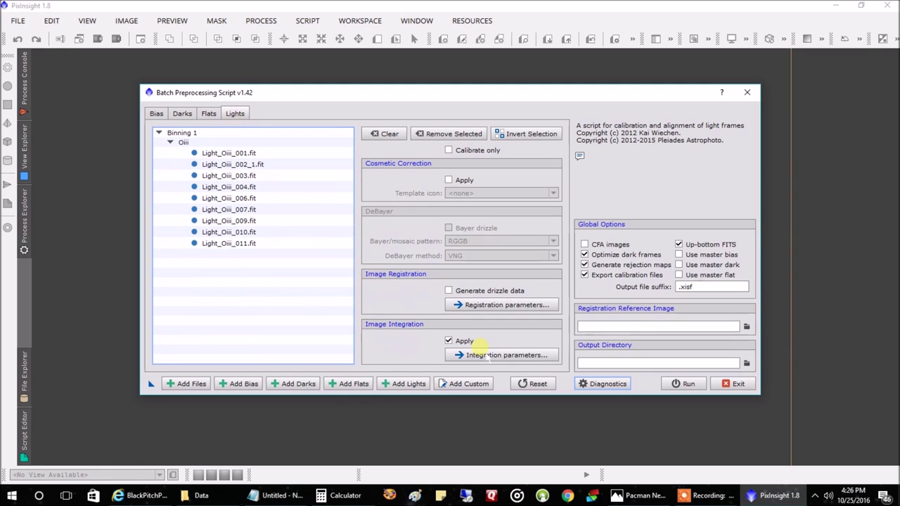
# Load Light_Sii_002.fit through Light_Sii_012.fit from the Data folder as another set of custom frames.
pyautogui.click(465, 384)
pyautogui.click(430, 289)
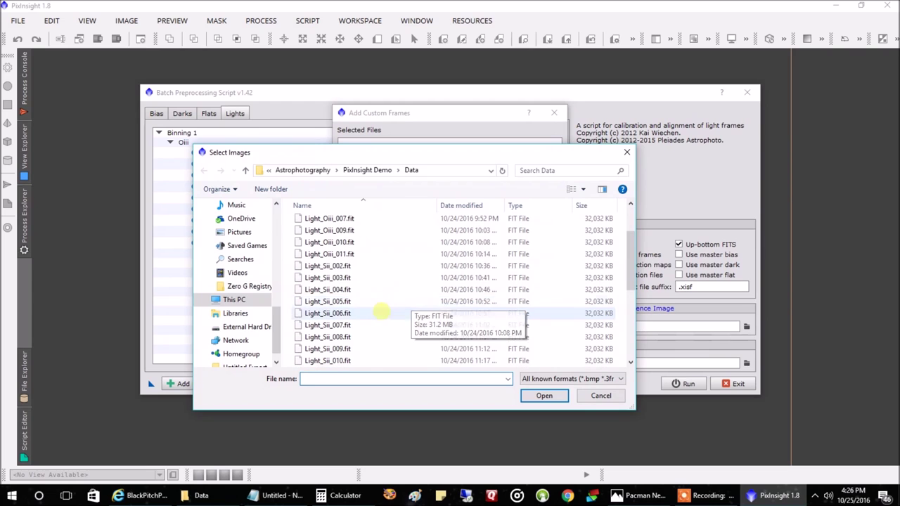
pyautogui.click(351, 266)
pyautogui.scroll(-1, 360, 321)
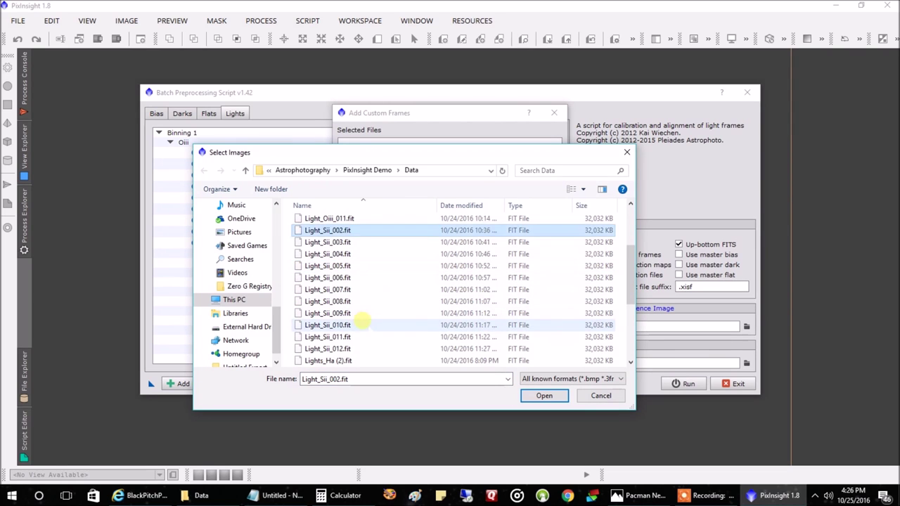
pyautogui.scroll(-1, 361, 321)
pyautogui.keyDown('shift'); pyautogui.click(357, 315); pyautogui.keyUp('shift')
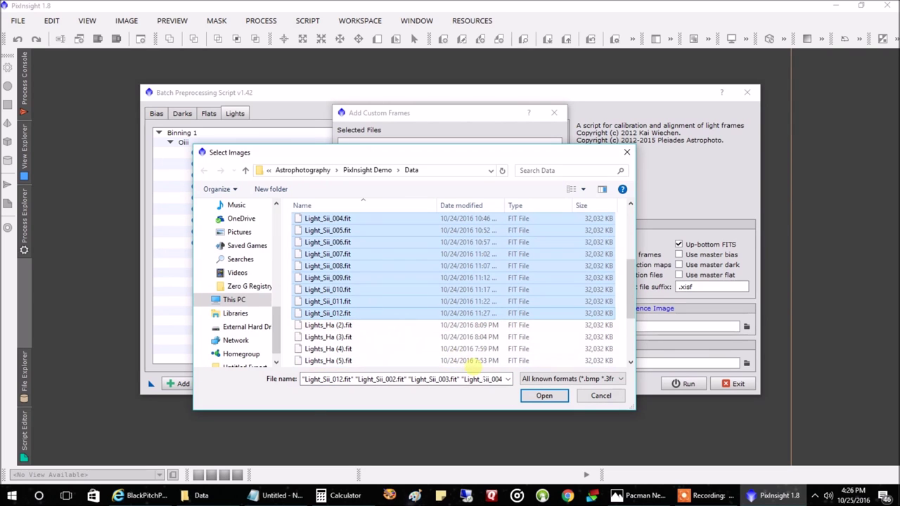
pyautogui.click(544, 398)
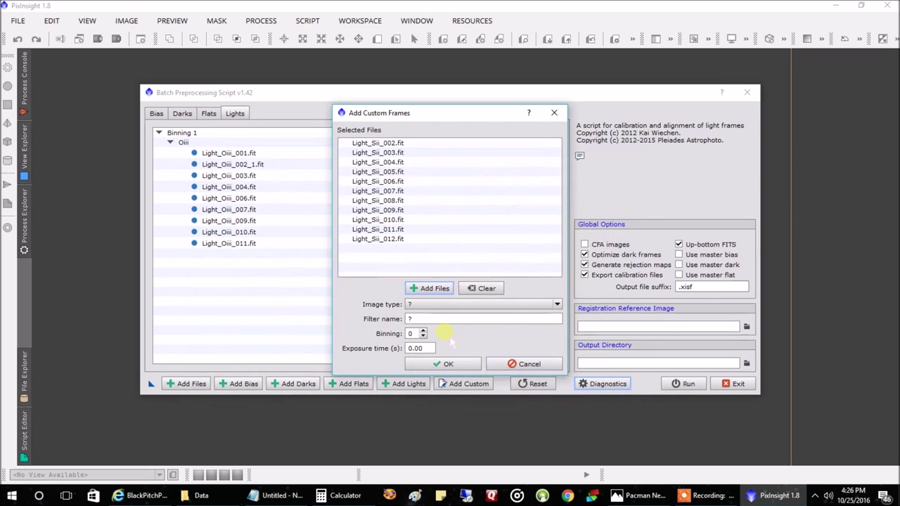
# Set the image type to Light frame and the filter name to Sii, and add the Sii lights to the script.
pyautogui.click(450, 305)
pyautogui.click(419, 348)
pyautogui.click(416, 319)
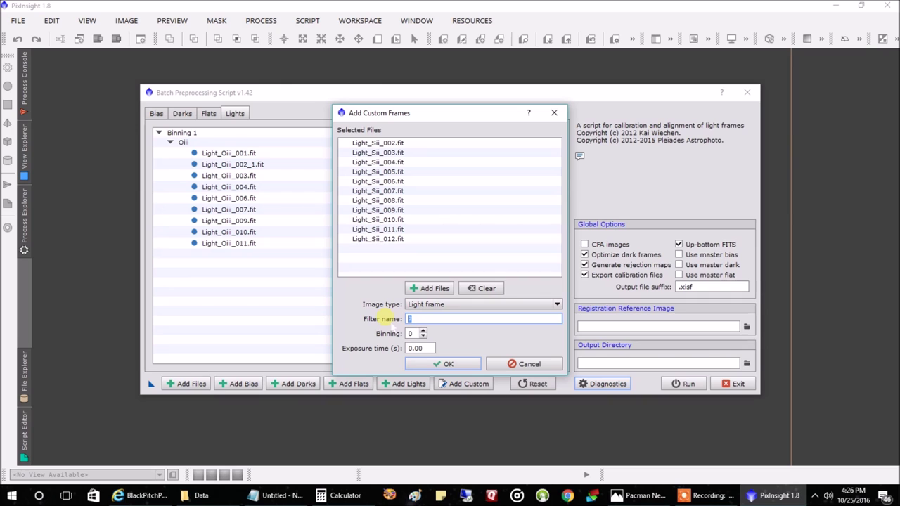
pyautogui.click(420, 364)
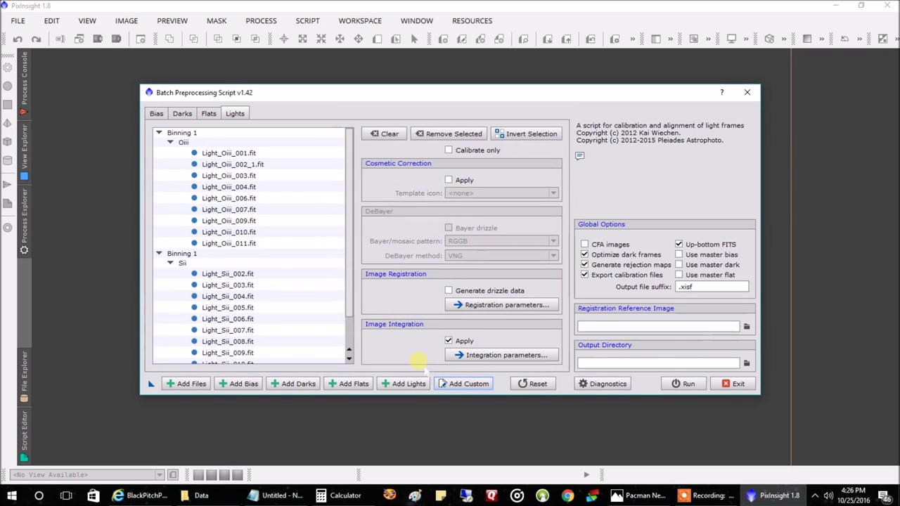
# Load Lights_Ha (2).fit through Lights_Ha (13).fit from the Data folder as custom frames.
pyautogui.click(460, 389)
pyautogui.click(435, 289)
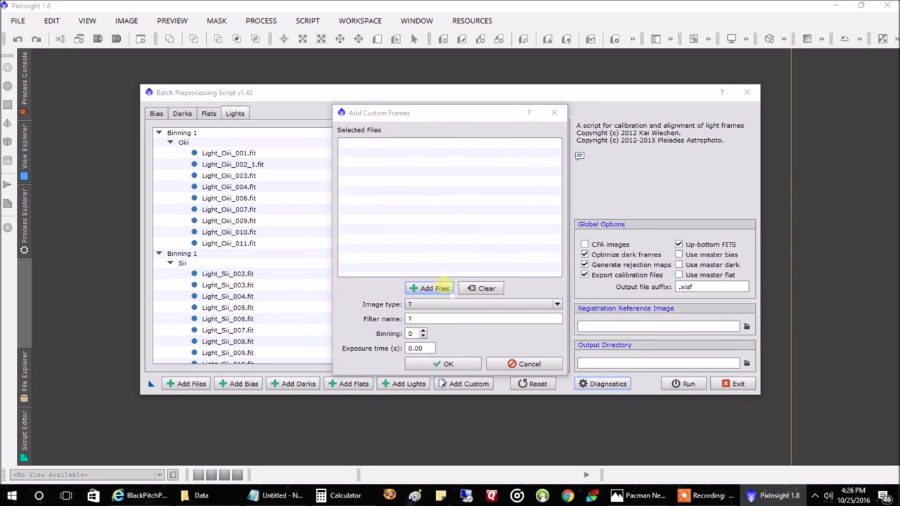
pyautogui.scroll(-8, 369, 301)
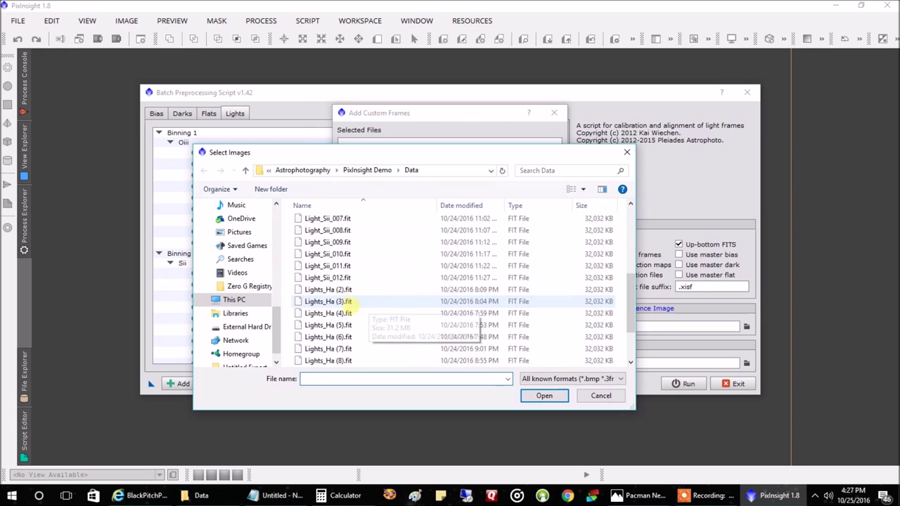
pyautogui.click(344, 289)
pyautogui.scroll(-2, 352, 324)
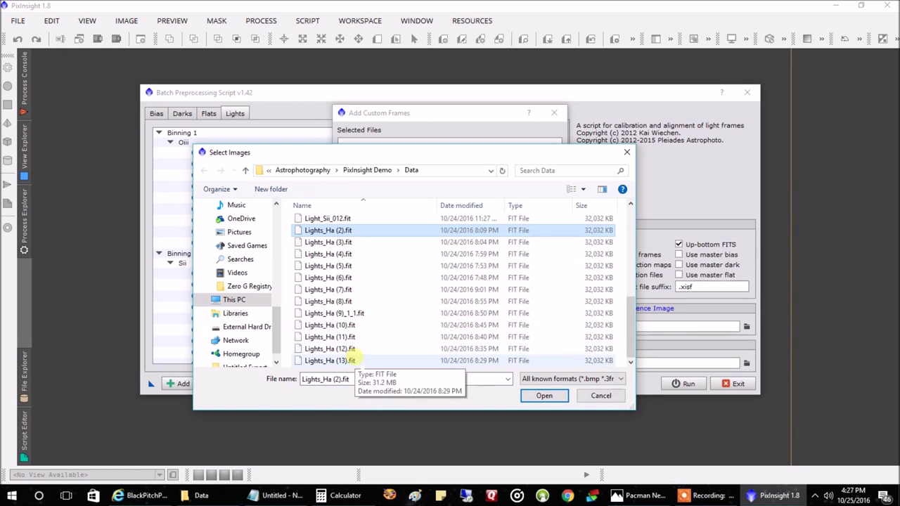
pyautogui.keyDown('shift'); pyautogui.click(345, 360); pyautogui.keyUp('shift')
pyautogui.click(543, 396)
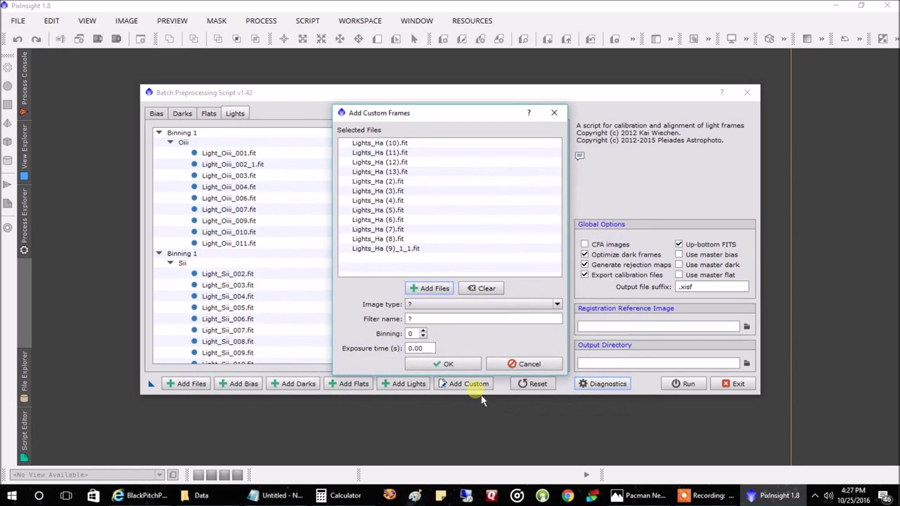
# Set the image type to Light frame and the filter name to Ha, and add the Ha lights to the script.
pyautogui.click(415, 304)
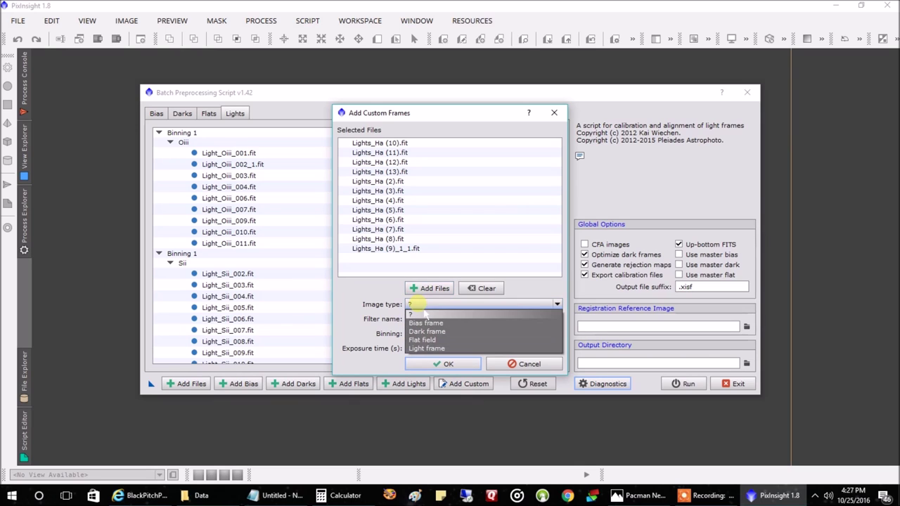
pyautogui.click(419, 347)
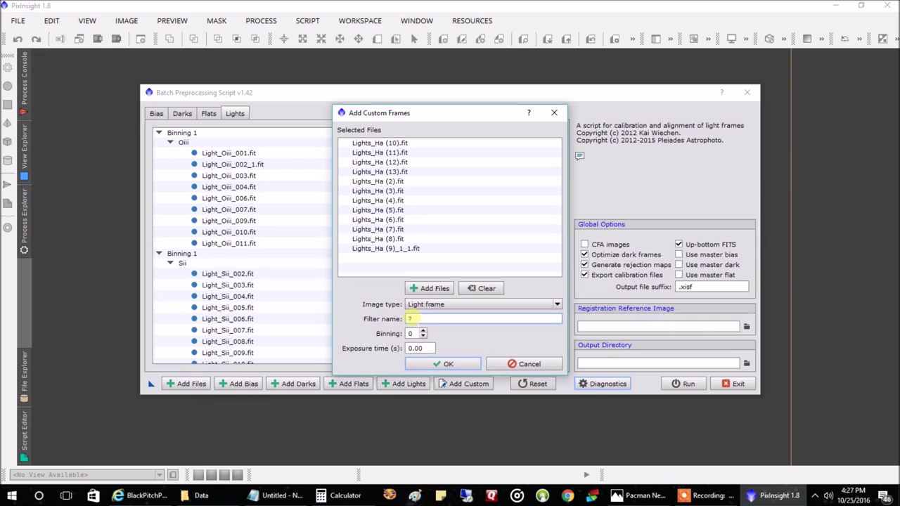
pyautogui.click(431, 363)
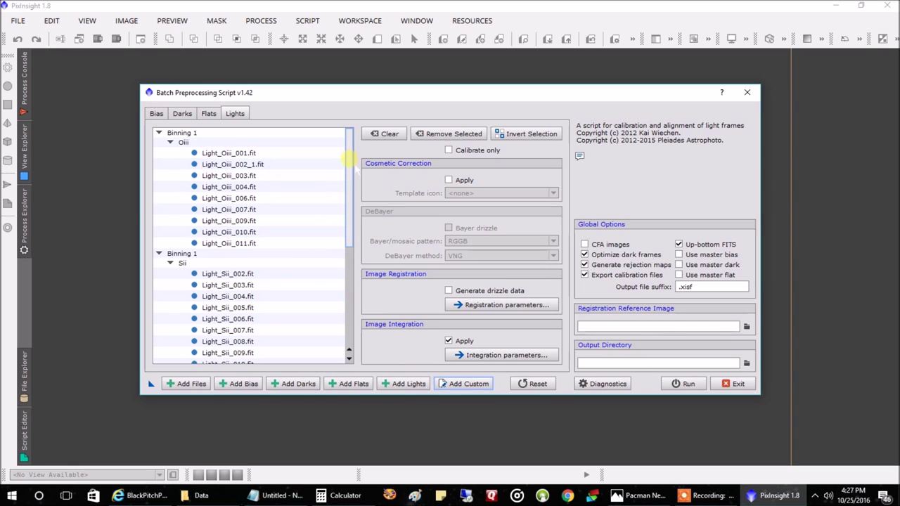
# Review the loaded light, flat, dark and bias frame lists in the script.
pyautogui.scroll(-1, 350, 172)
pyautogui.moveTo(349, 171); pyautogui.dragTo(301, 167)
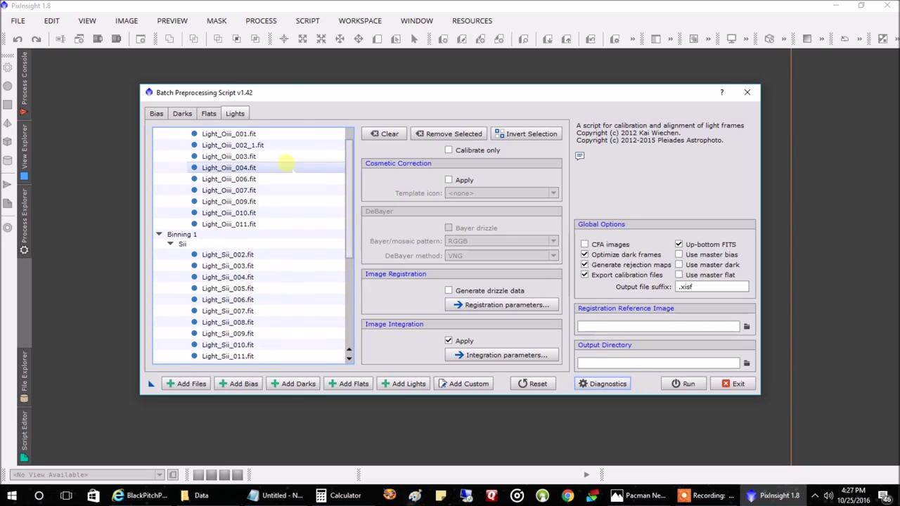
pyautogui.click(209, 113)
pyautogui.moveTo(324, 187); pyautogui.dragTo(318, 320)
pyautogui.click(182, 114)
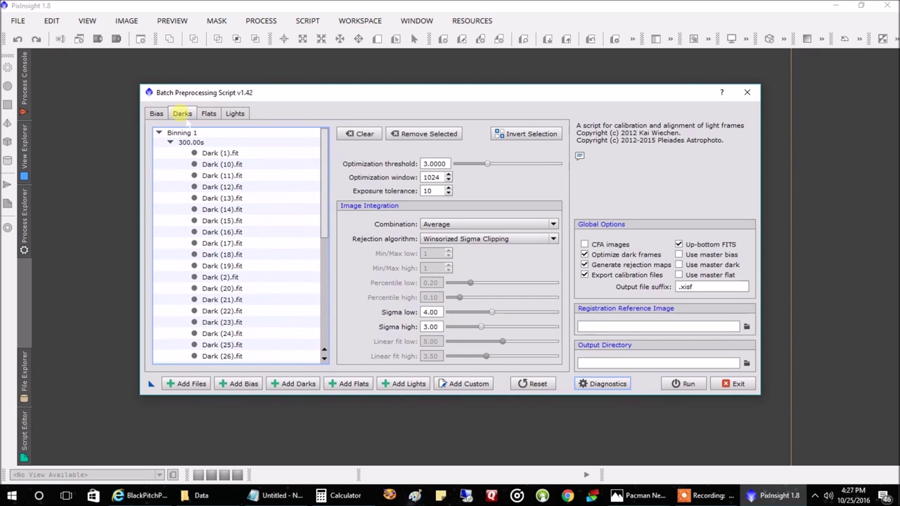
pyautogui.click(156, 114)
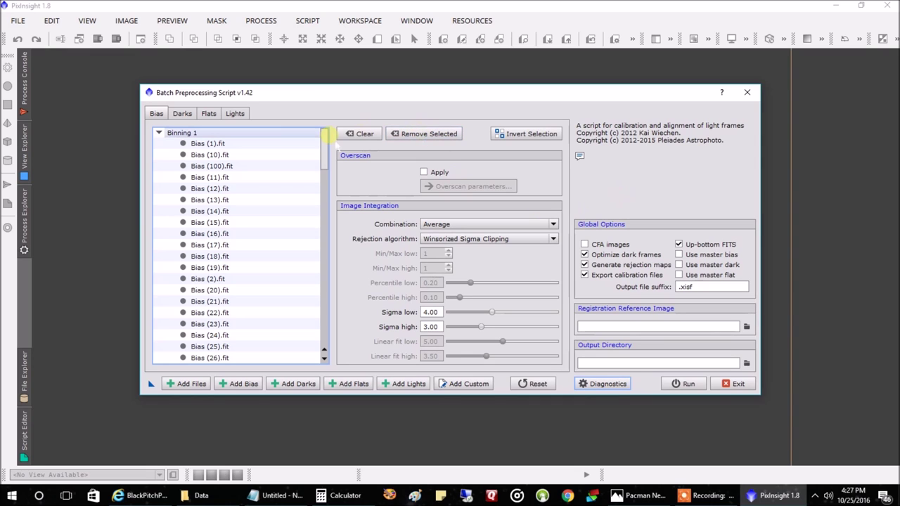
# Set Lights_Ha (4).fit from the Ha light frames as the registration reference image.
pyautogui.click(237, 115)
pyautogui.scroll(-5, 291, 227)
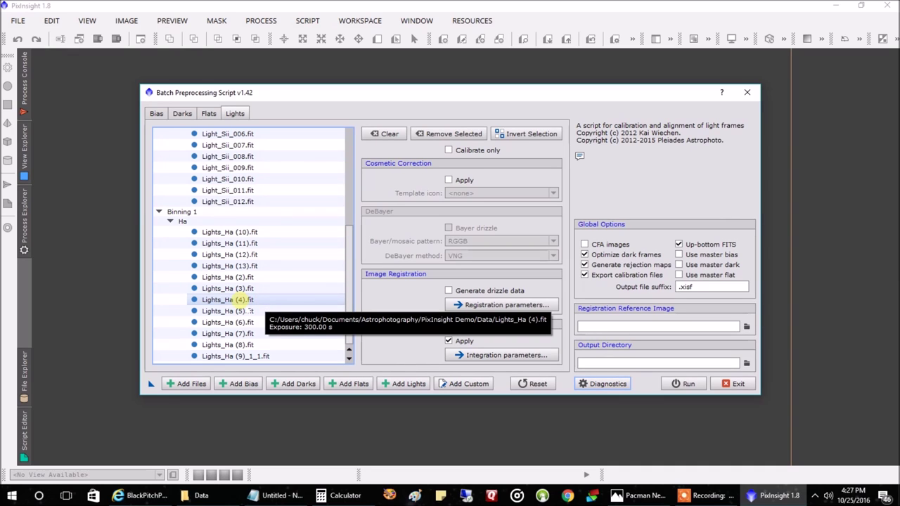
pyautogui.doubleClick(248, 302)
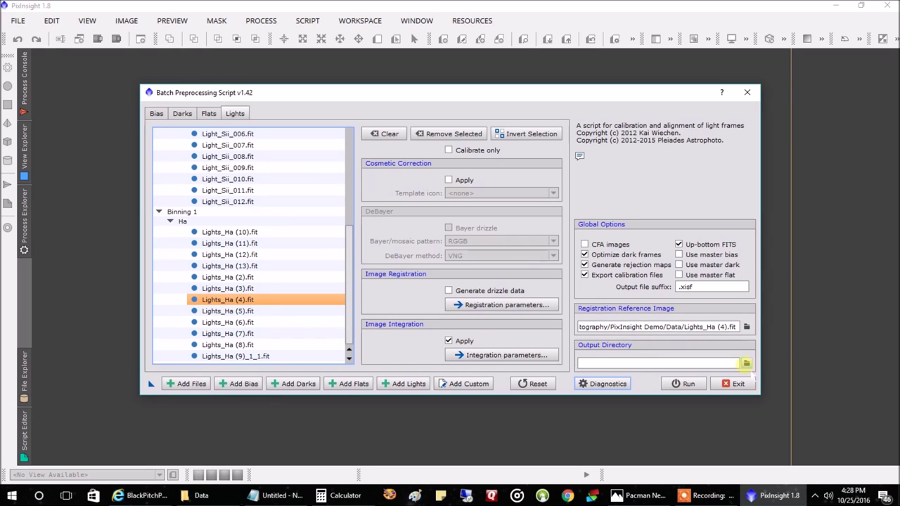
# Create a folder named Process inside PixInsight Demo and set it as the output directory.
pyautogui.click(747, 363)
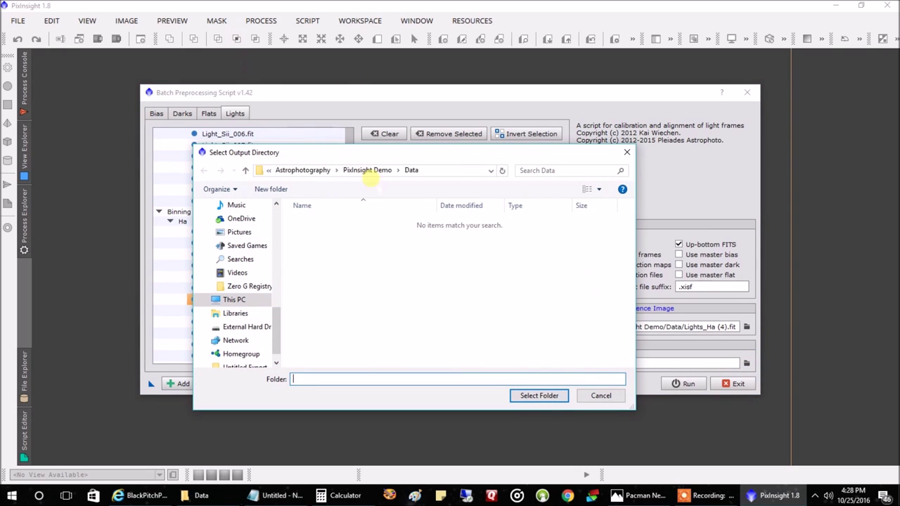
pyautogui.click(368, 171)
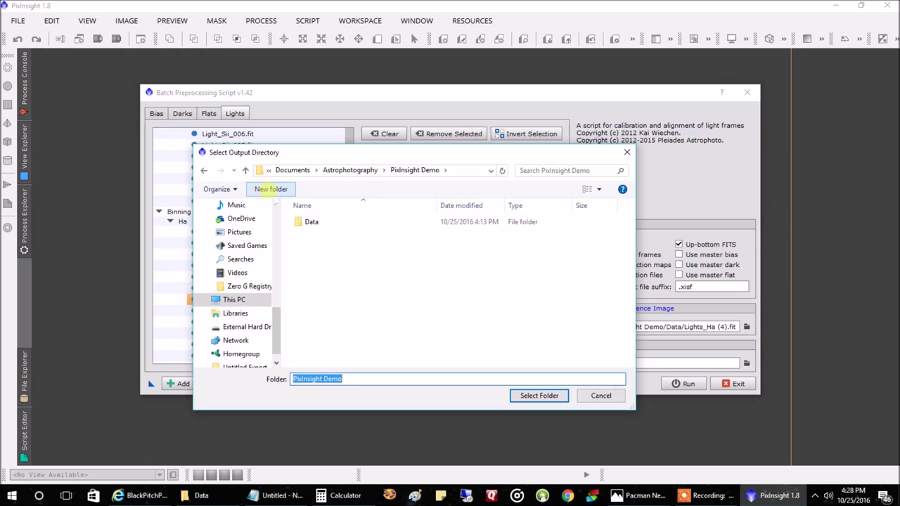
pyautogui.click(271, 189)
pyautogui.write('Process')
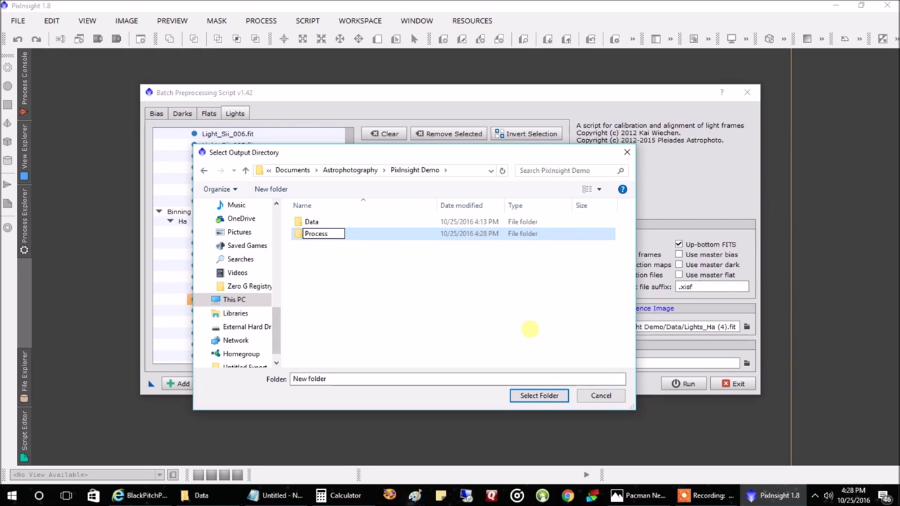
pyautogui.press('Return')
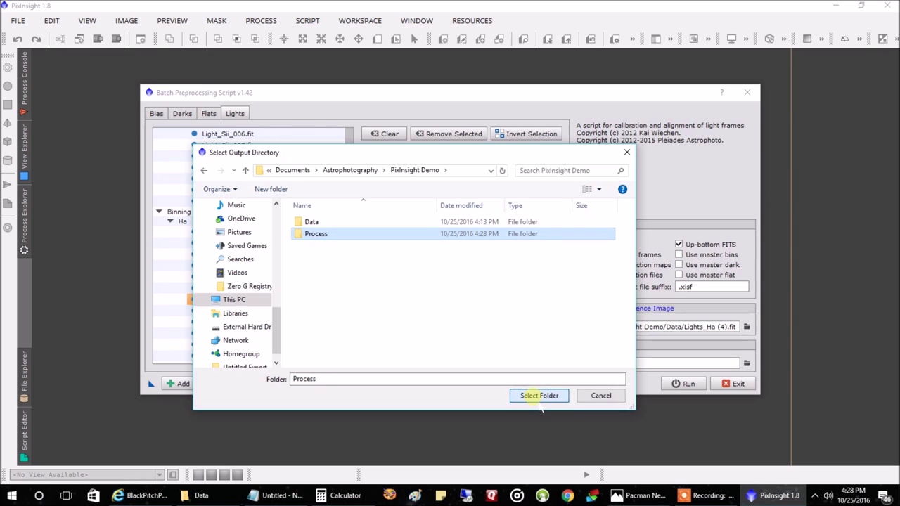
pyautogui.doubleClick(371, 235)
pyautogui.click(529, 396)
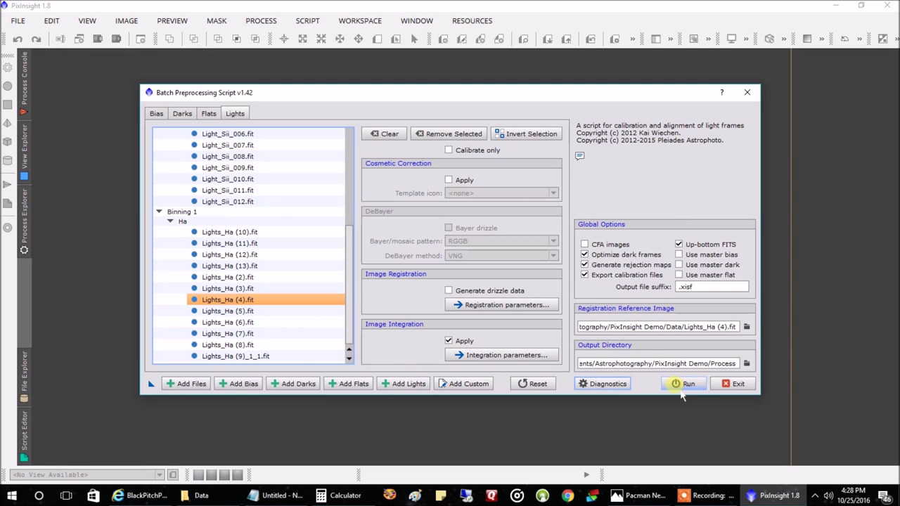
# Run the batch preprocessing and continue with the light frame integration.
pyautogui.click(679, 388)
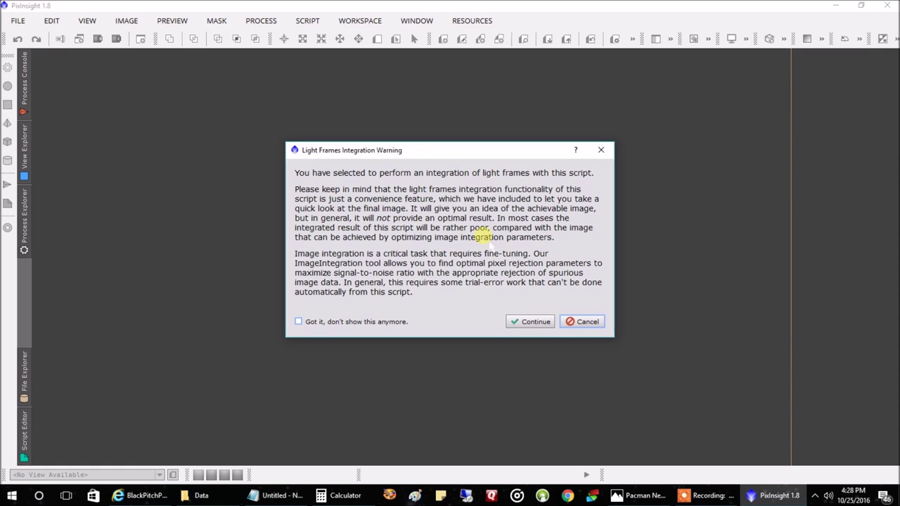
pyautogui.click(541, 325)
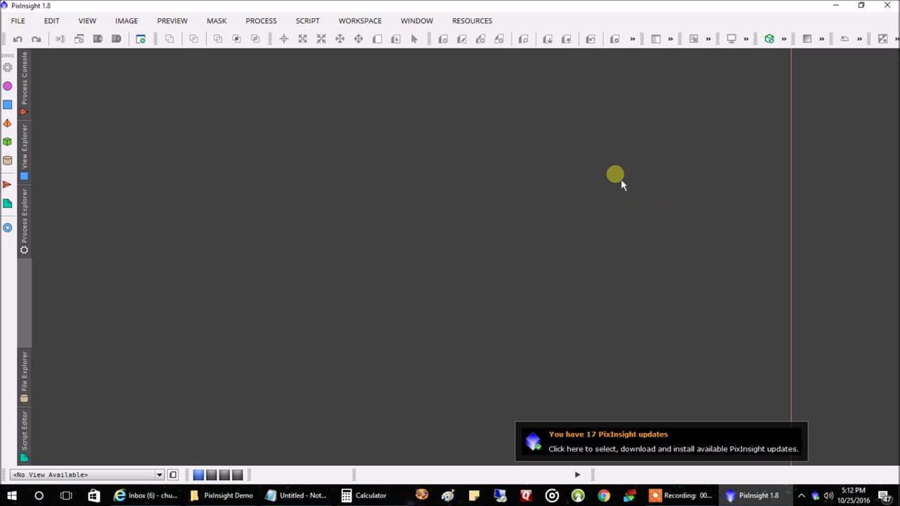
# Switch to File Explorer and examine the integrated files in the master subfolder of the Process folder.
pyautogui.click(222, 496)
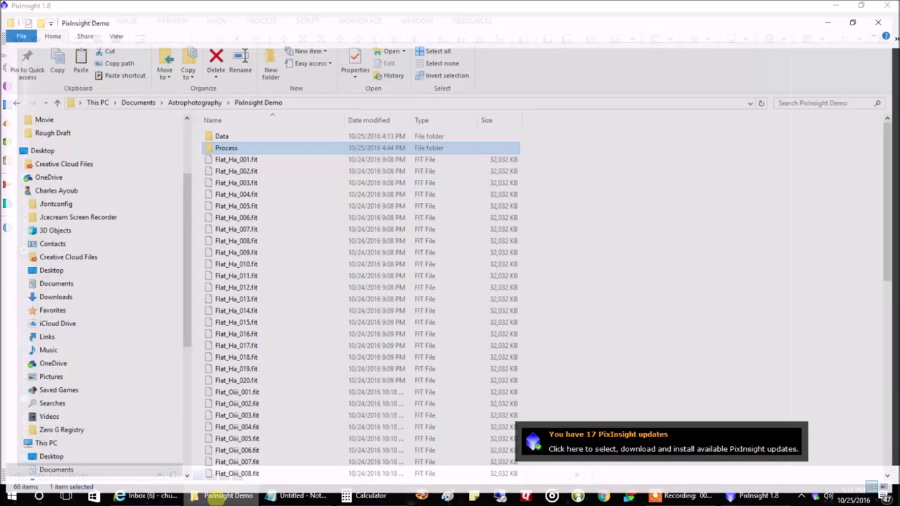
pyautogui.click(234, 227)
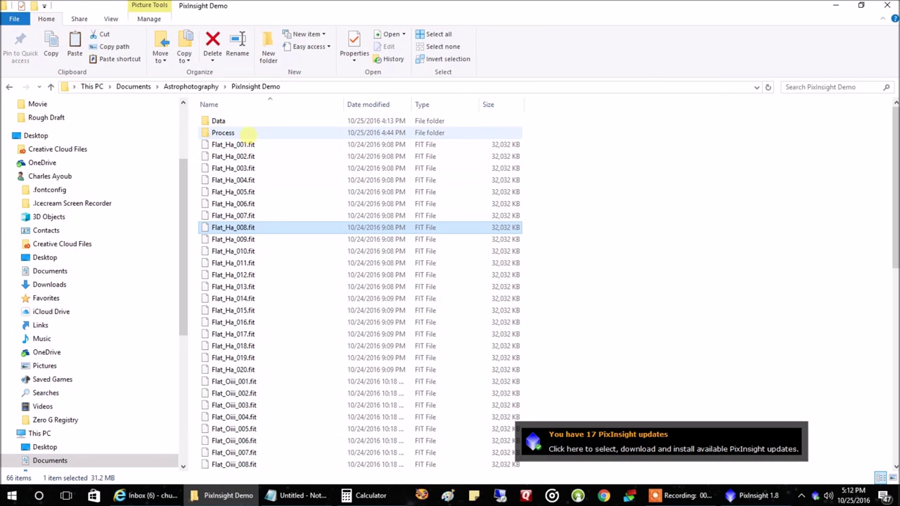
pyautogui.doubleClick(248, 133)
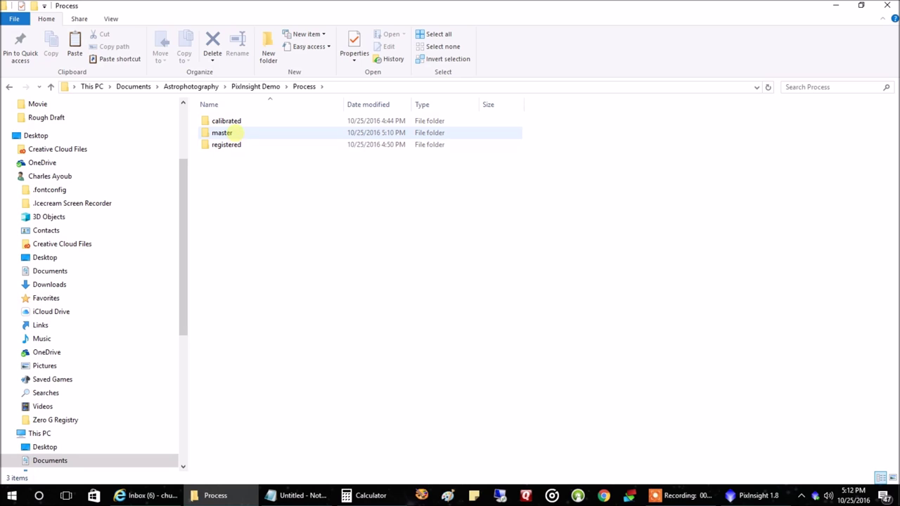
pyautogui.doubleClick(232, 132)
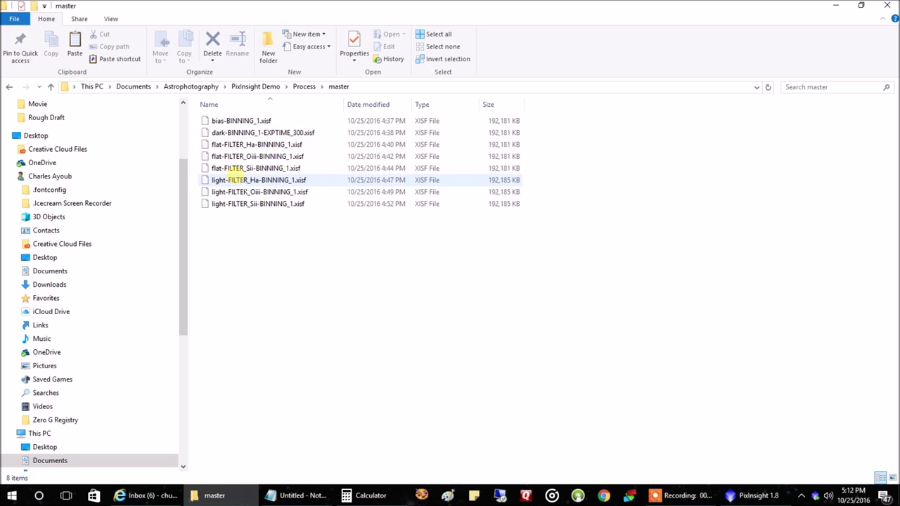
pyautogui.click(234, 177)
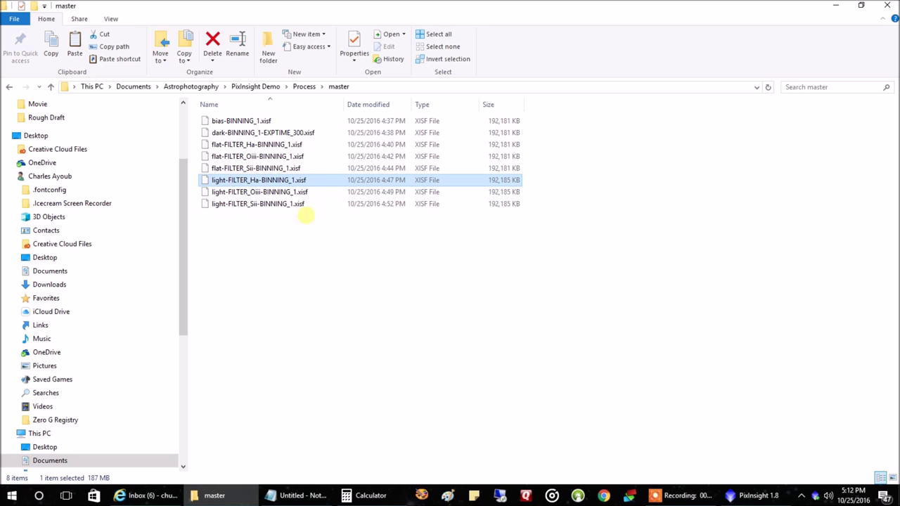
# Switch back to PixInsight and open the Ha, Oiii and Sii light-FILTER BINNING_1.xisf files from the master folder.
pyautogui.click(770, 497)
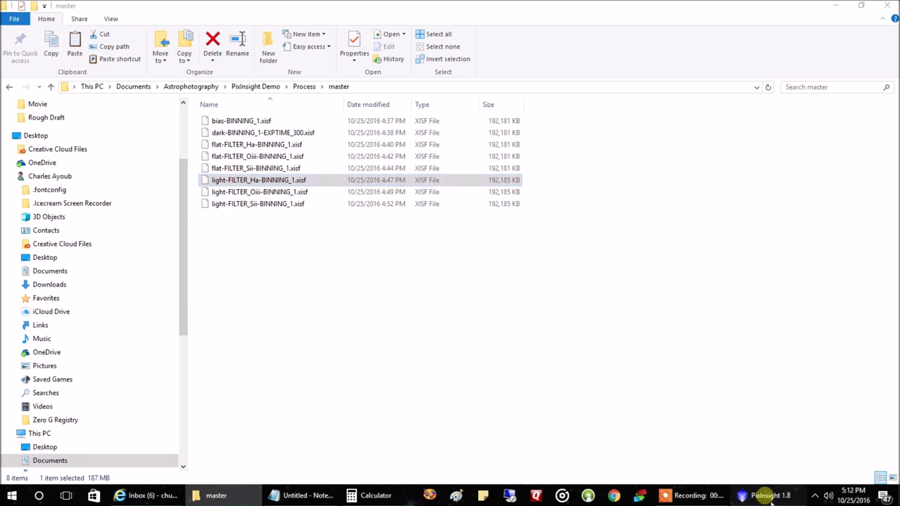
pyautogui.click(17, 20)
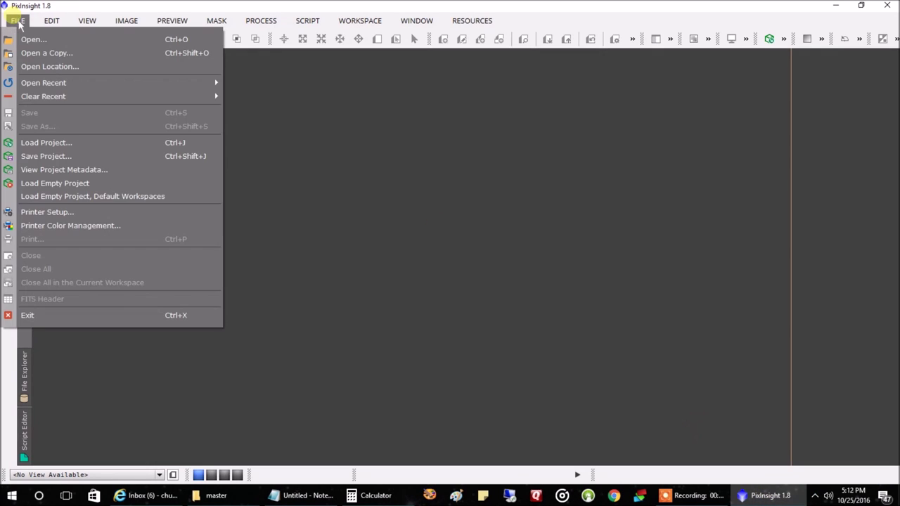
pyautogui.click(32, 39)
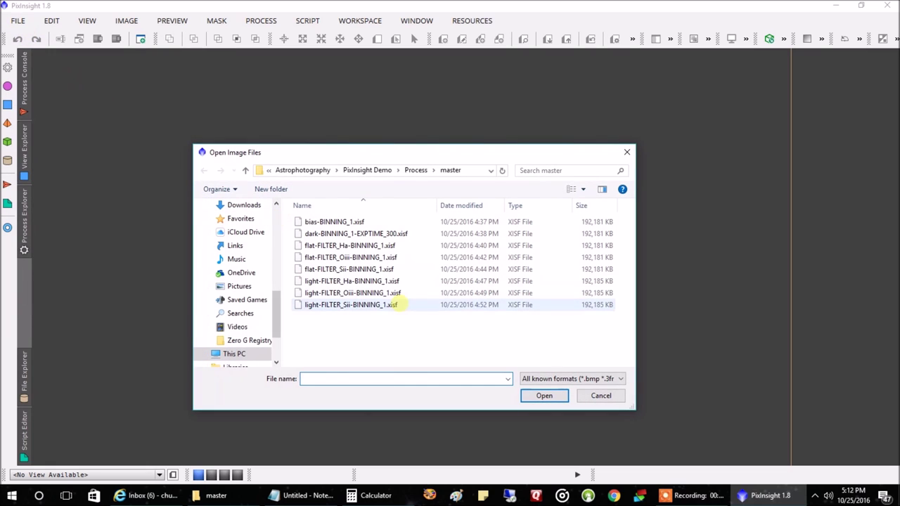
pyautogui.click(348, 307)
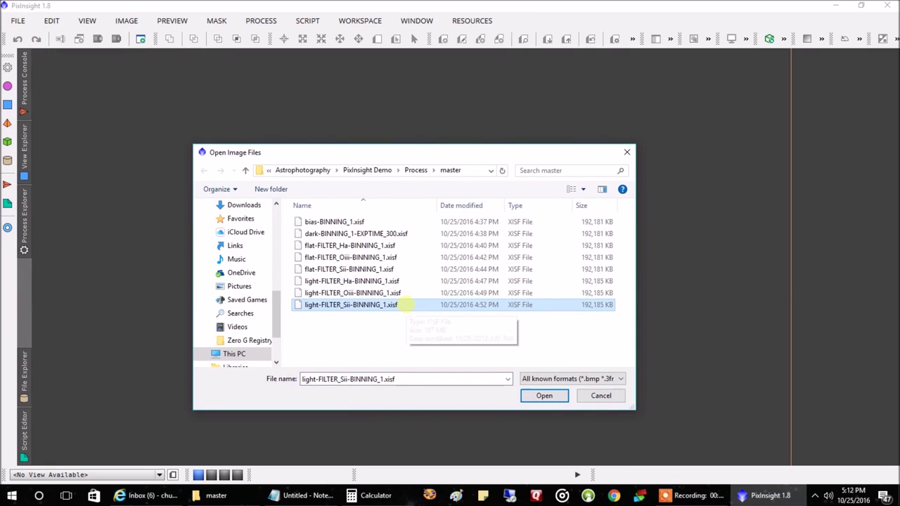
pyautogui.hotkey('shift', 'Up')
pyautogui.hotkey('shift', 'Up')
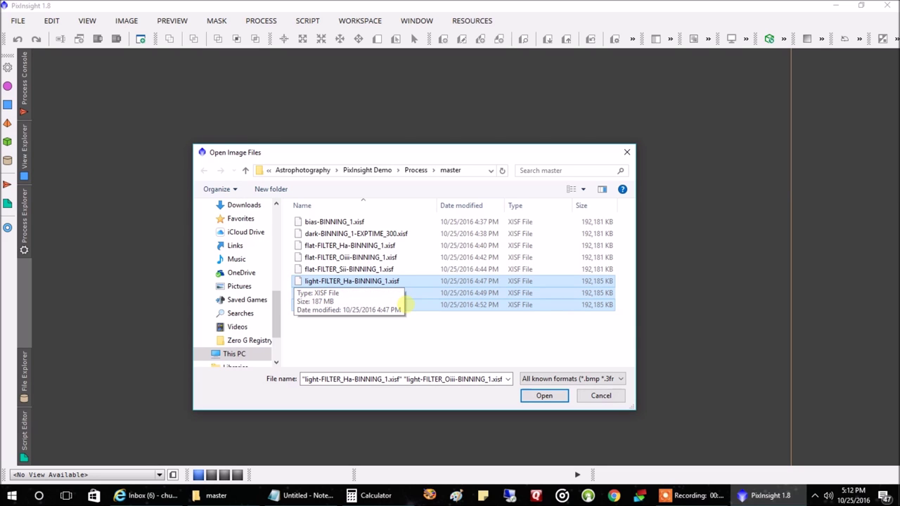
pyautogui.press('Return')
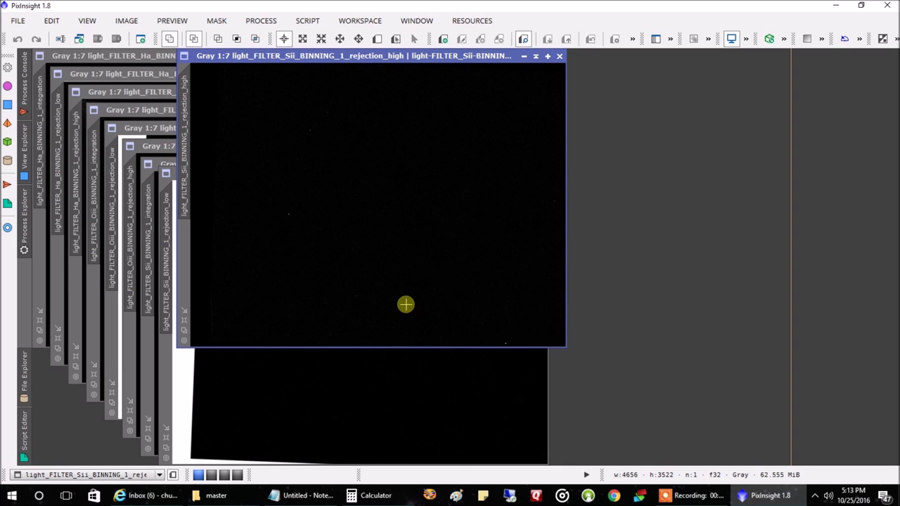
# Close the Sii rejection_high and rejection_low images and move the Sii integration image clear of the stack.
pyautogui.click(399, 61)
pyautogui.moveTo(399, 62); pyautogui.dragTo(489, 149)
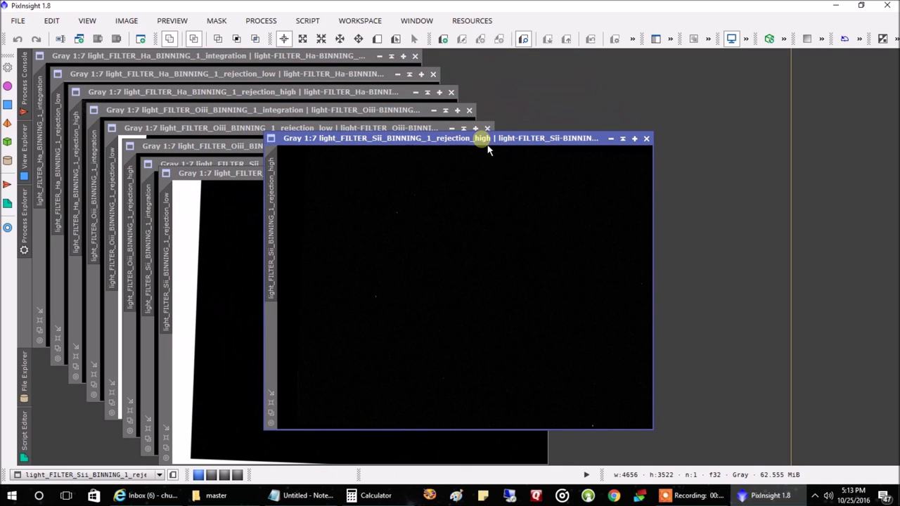
pyautogui.click(647, 139)
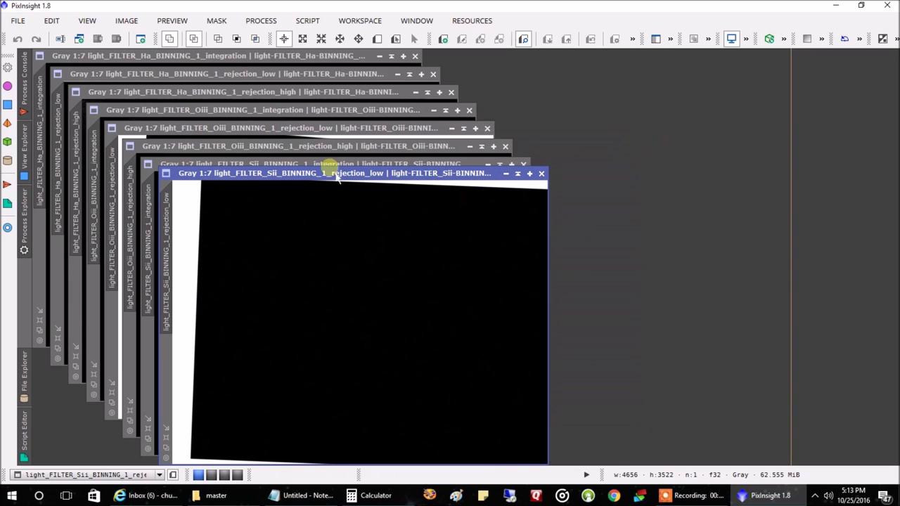
pyautogui.click(541, 173)
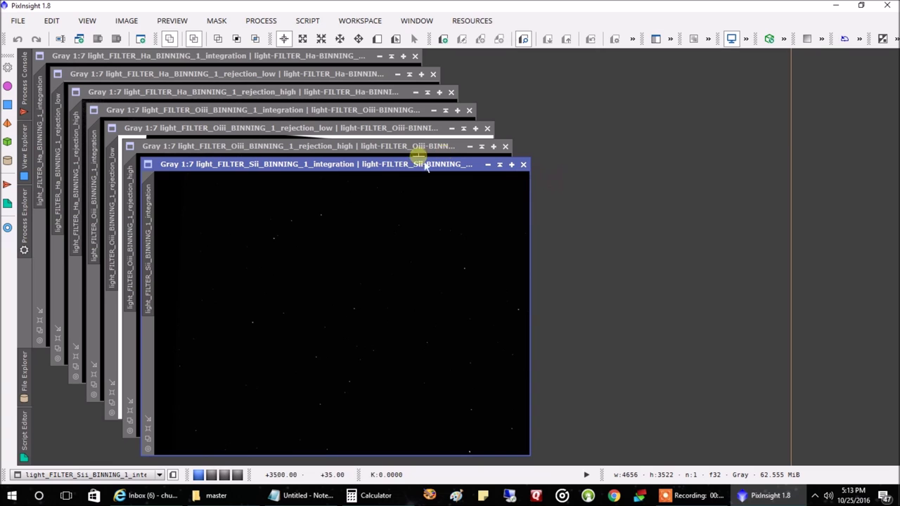
pyautogui.moveTo(389, 173); pyautogui.dragTo(726, 147)
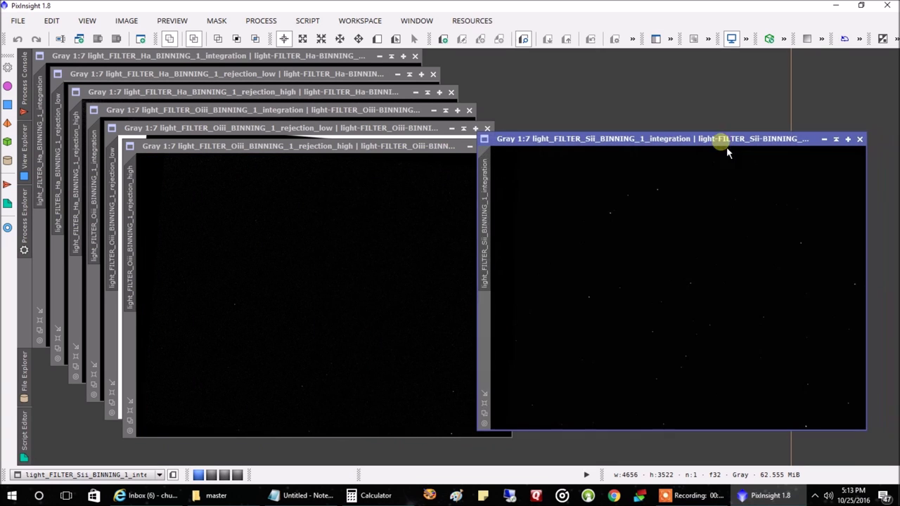
# Close the Oiii rejection_high and rejection_low images and move the Oiii integration image out of the stack.
pyautogui.click(330, 147)
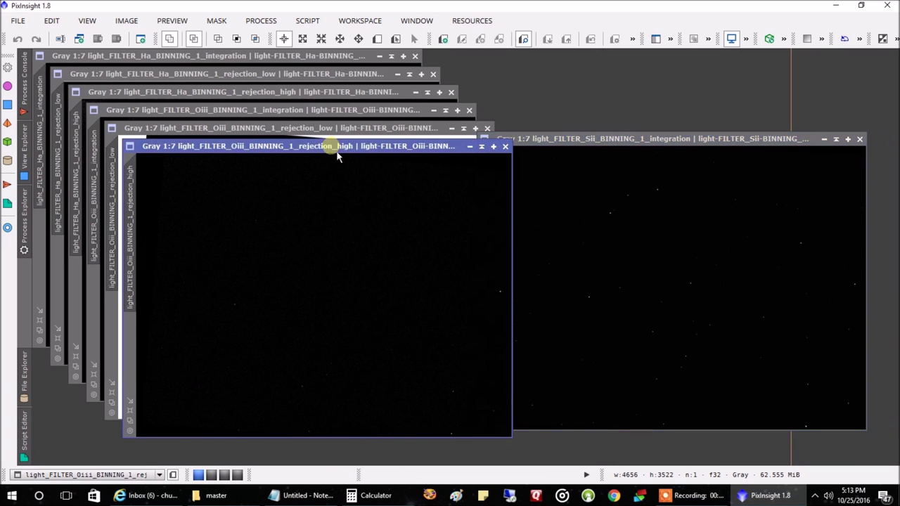
pyautogui.click(505, 146)
pyautogui.click(369, 128)
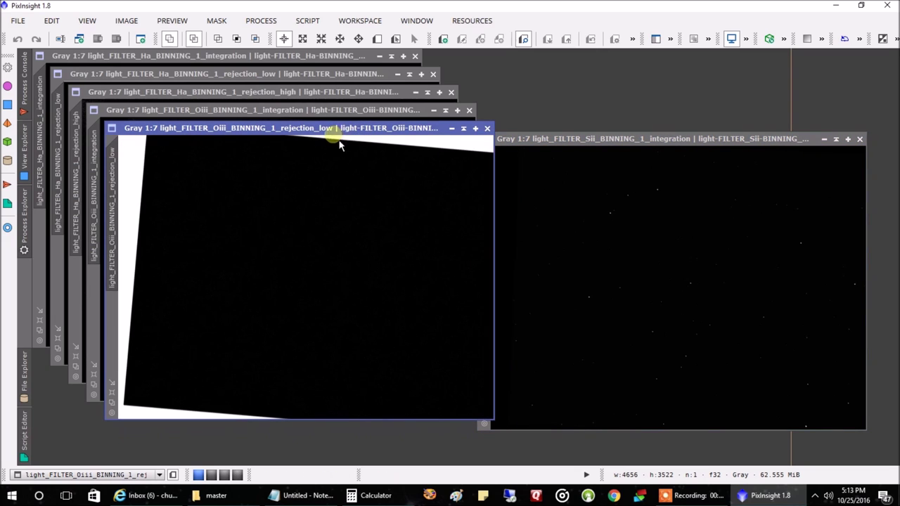
pyautogui.click(488, 128)
pyautogui.moveTo(360, 114); pyautogui.dragTo(703, 114)
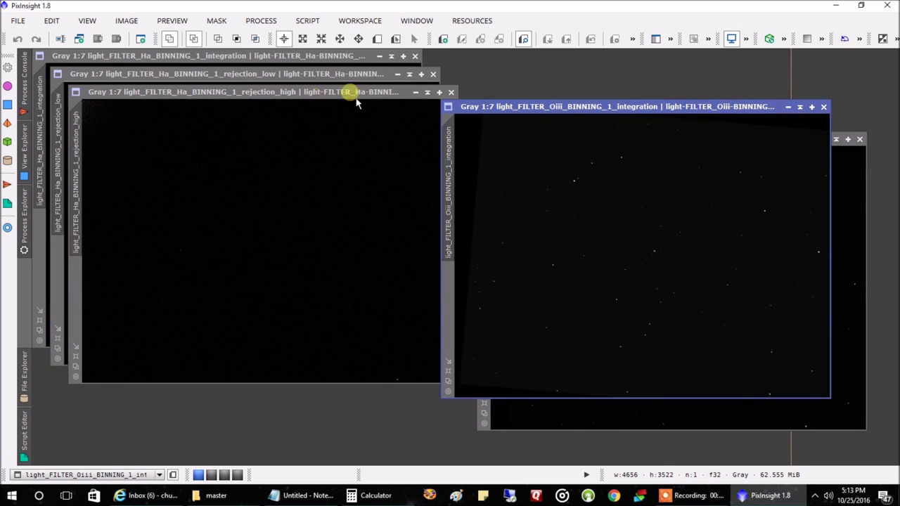
# Close the Ha rejection_high and rejection_low images and move the Oiii integration image beside the Sii one.
pyautogui.click(451, 92)
pyautogui.moveTo(358, 76); pyautogui.dragTo(335, 99)
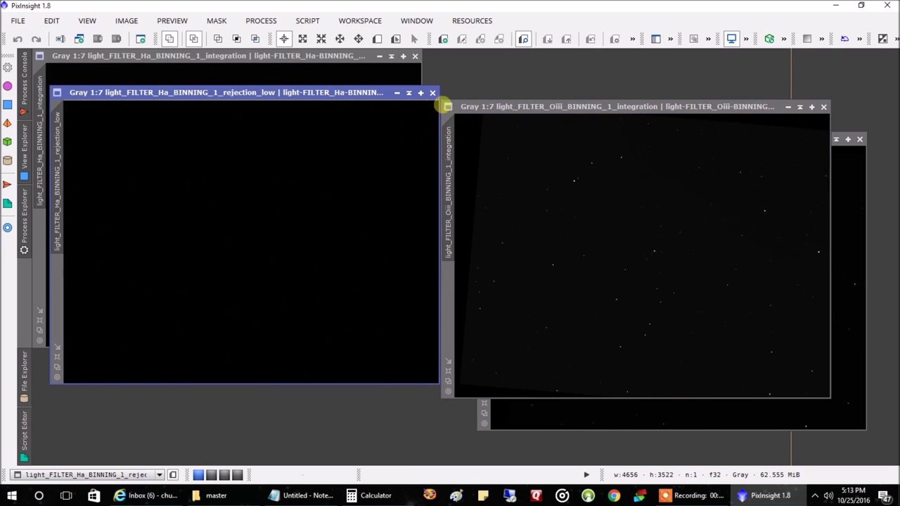
pyautogui.click(433, 93)
pyautogui.moveTo(537, 105); pyautogui.dragTo(178, 111)
pyautogui.click(217, 20)
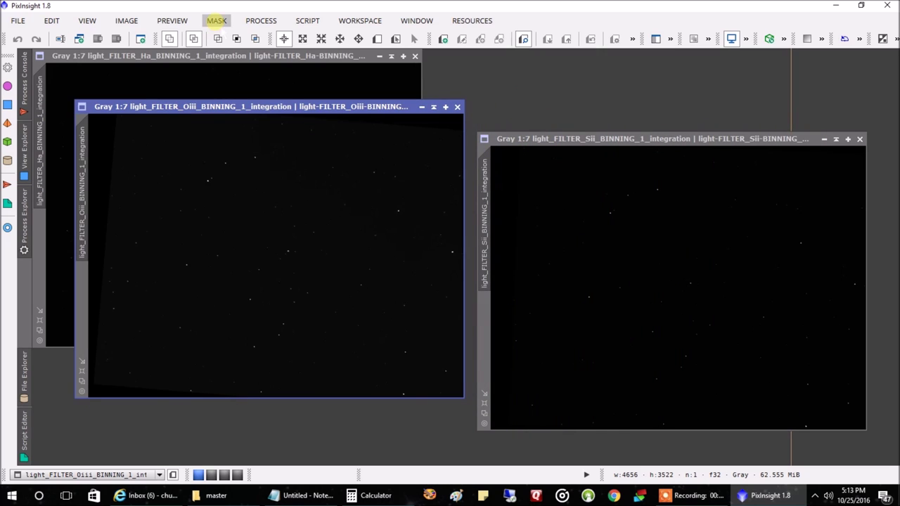
# Open ScreenTransferFunction, move the Sii integration image clear of it, and auto-stretch the Sii image.
pyautogui.click(261, 21)
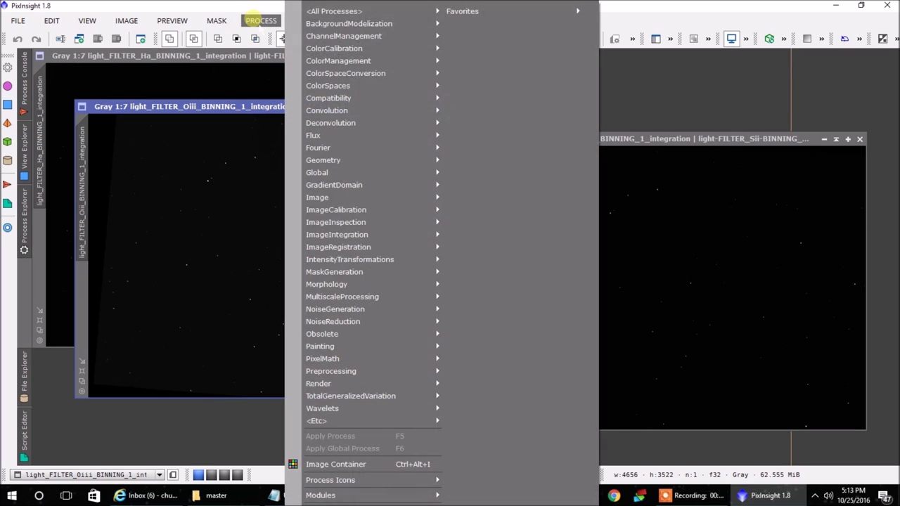
pyautogui.moveTo(338, 11)
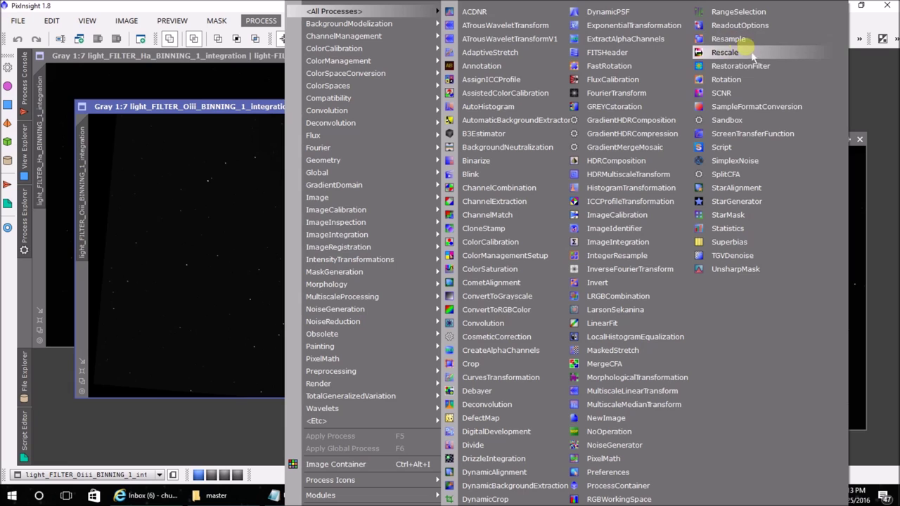
pyautogui.click(744, 135)
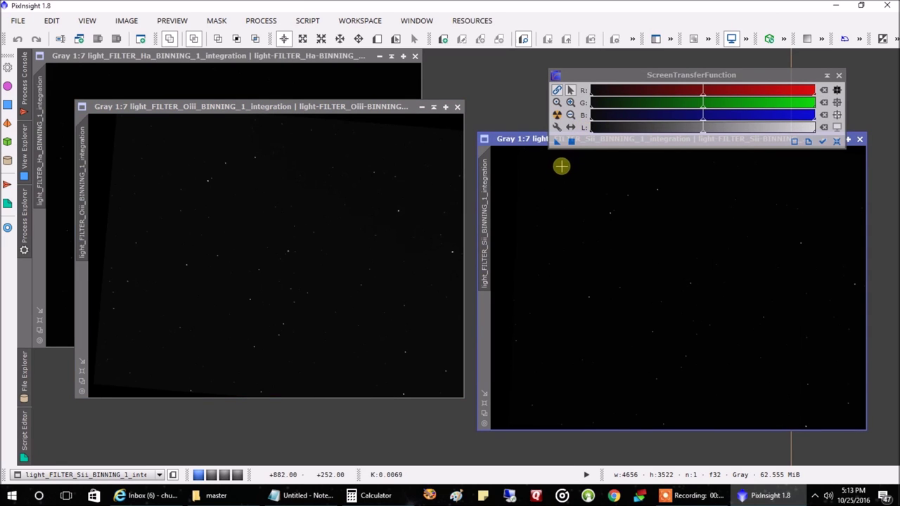
pyautogui.moveTo(539, 139); pyautogui.dragTo(532, 163)
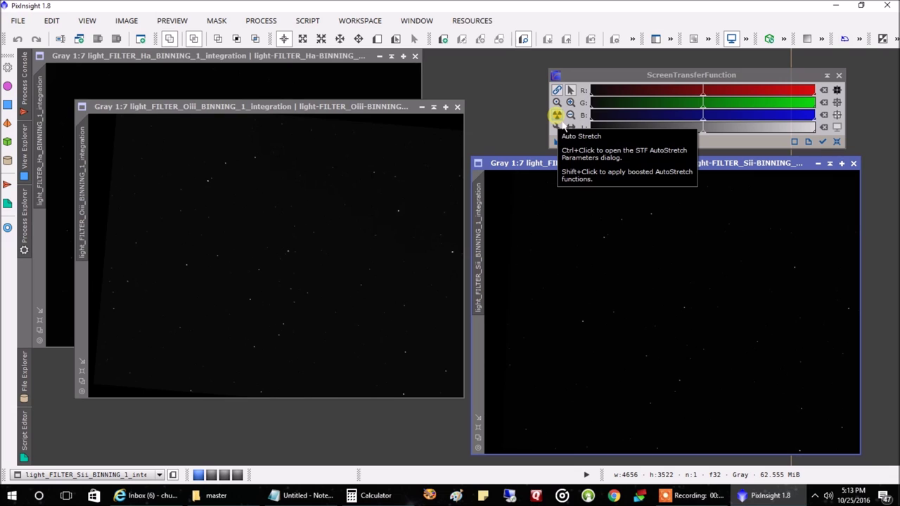
pyautogui.click(558, 117)
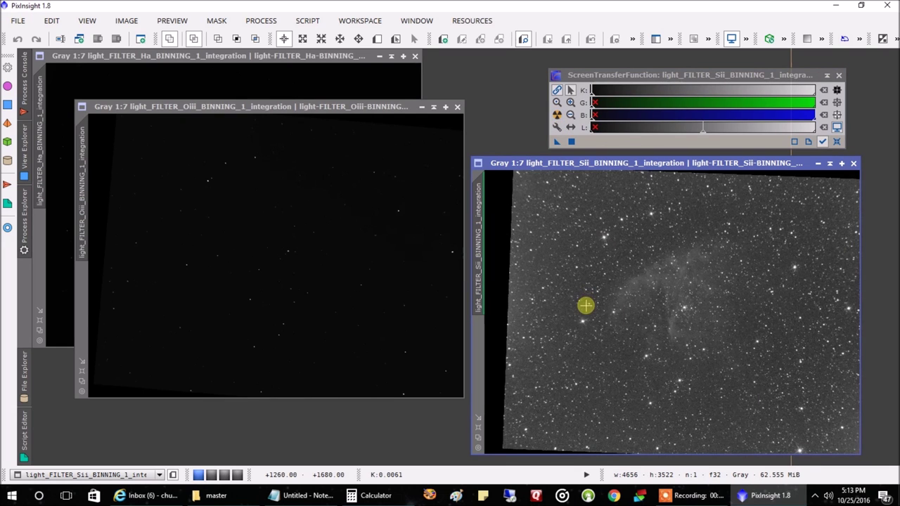
# Auto-stretch the Oiii and Ha integration images with ScreenTransferFunction.
pyautogui.click(430, 216)
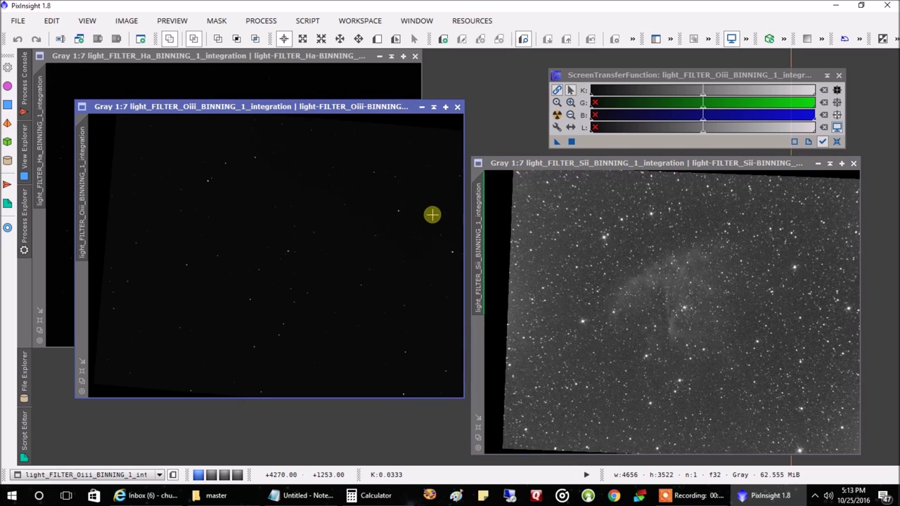
pyautogui.click(557, 115)
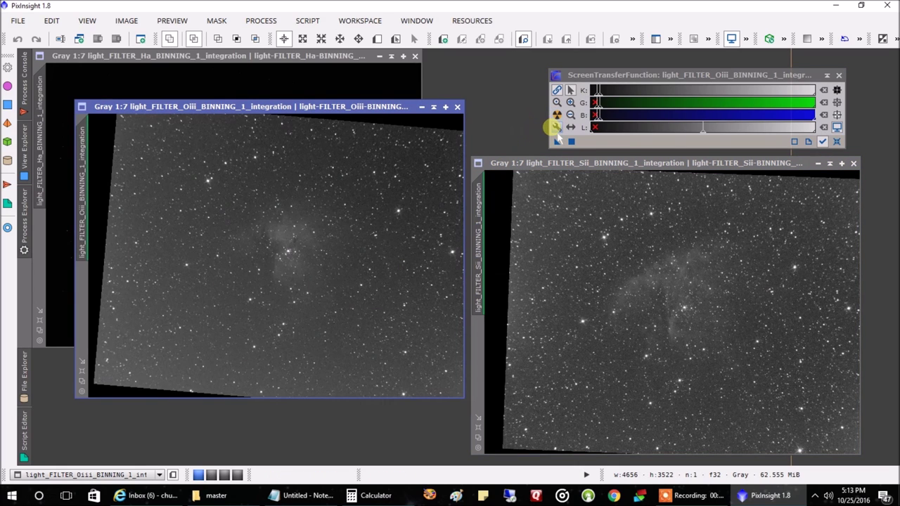
pyautogui.click(355, 83)
pyautogui.click(556, 114)
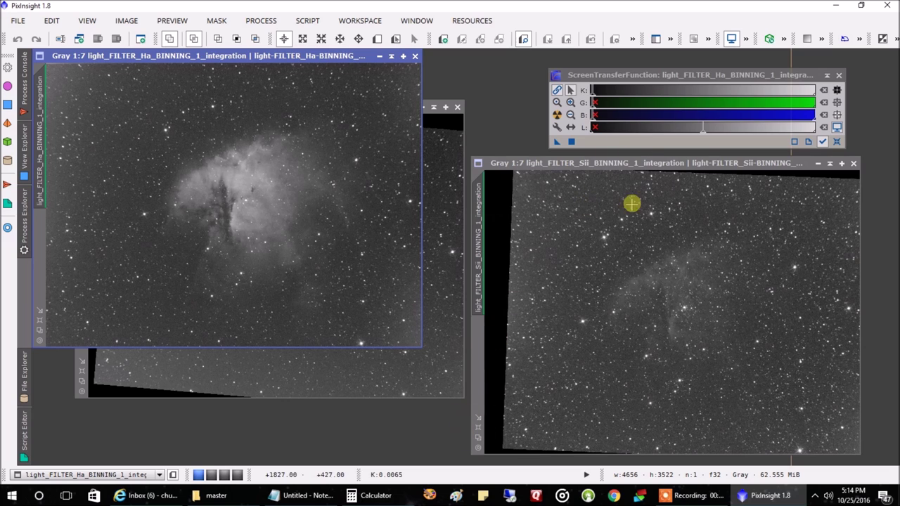
pyautogui.click(426, 291)
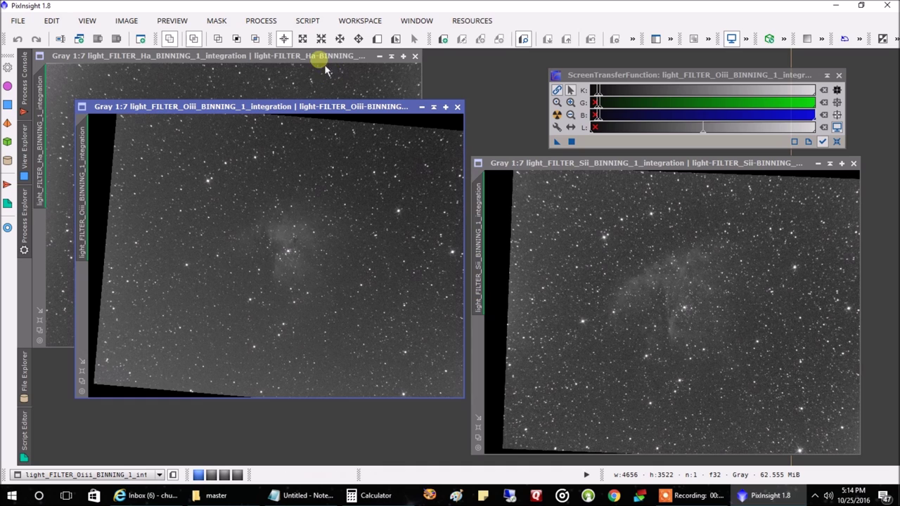
pyautogui.click(256, 21)
pyautogui.moveTo(372, 24)
pyautogui.moveTo(355, 11)
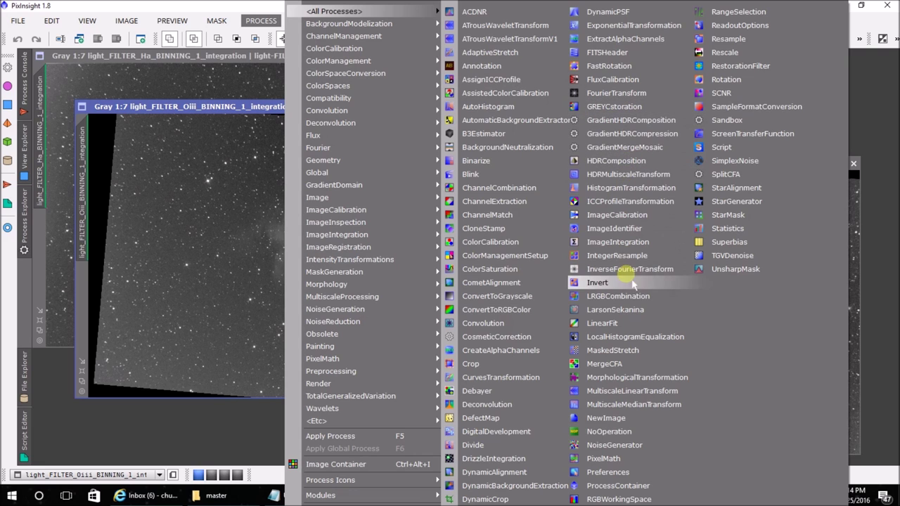
pyautogui.click(620, 296)
pyautogui.moveTo(639, 221); pyautogui.dragTo(272, 212)
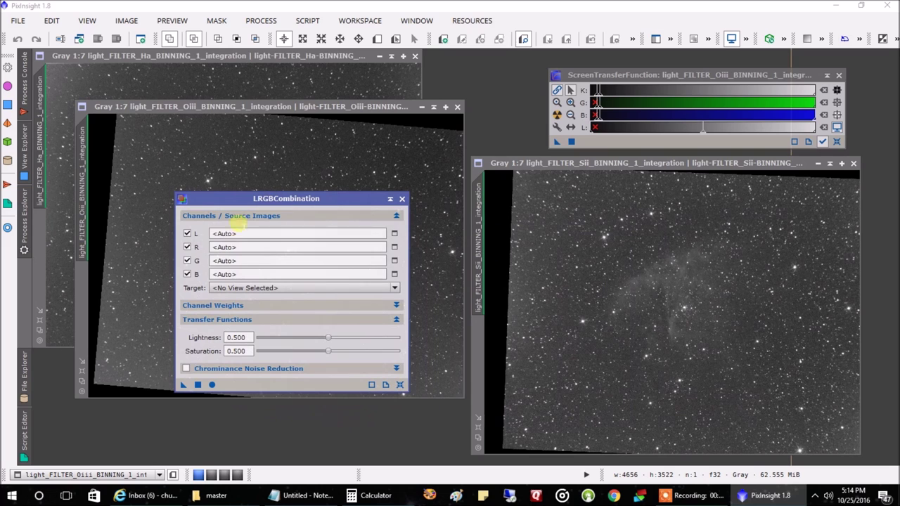
pyautogui.click(401, 199)
# Open LRGBCombination, disable the L channel, and assign light_FILTER_Ha_BINNING_1_integration to the red channel.
pyautogui.click(261, 20)
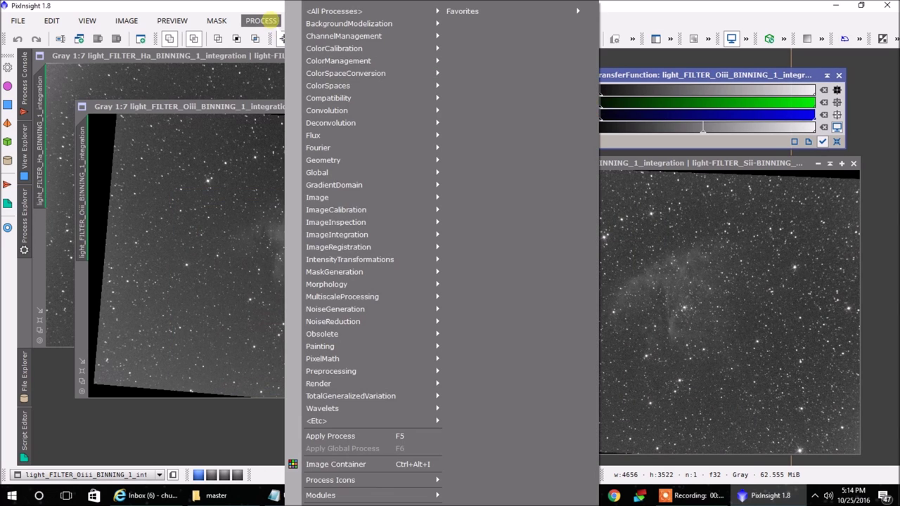
pyautogui.moveTo(331, 11)
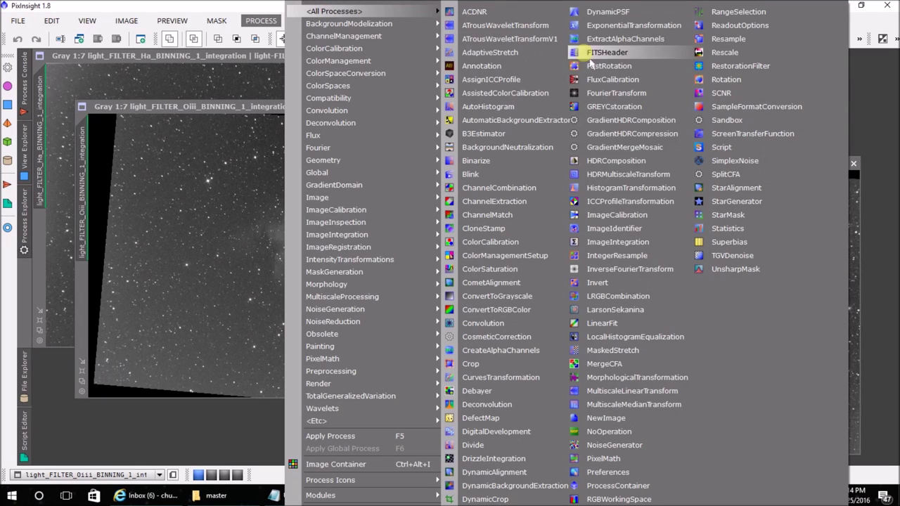
pyautogui.click(604, 301)
pyautogui.moveTo(296, 204); pyautogui.dragTo(295, 214)
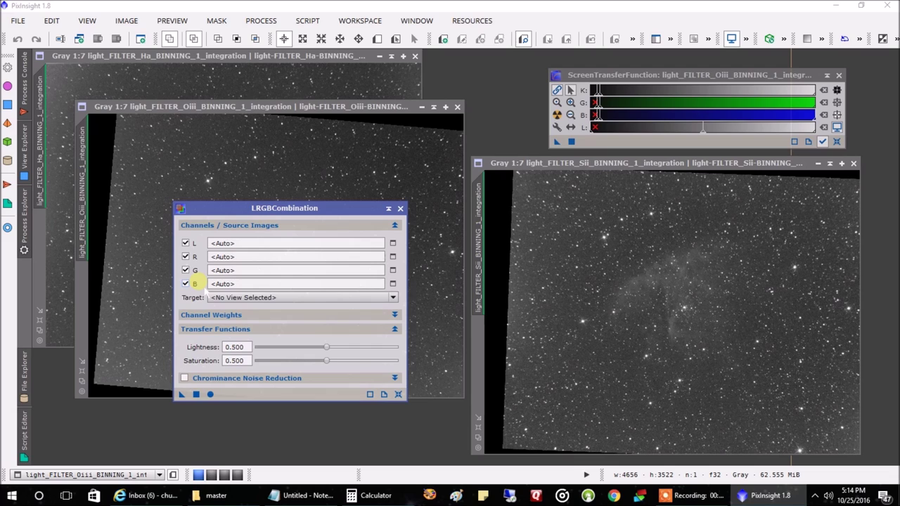
pyautogui.click(185, 244)
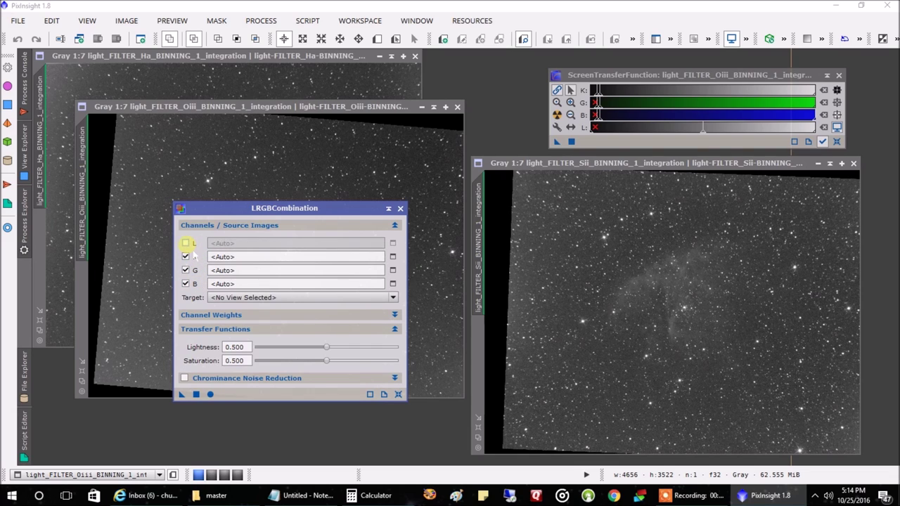
pyautogui.click(393, 258)
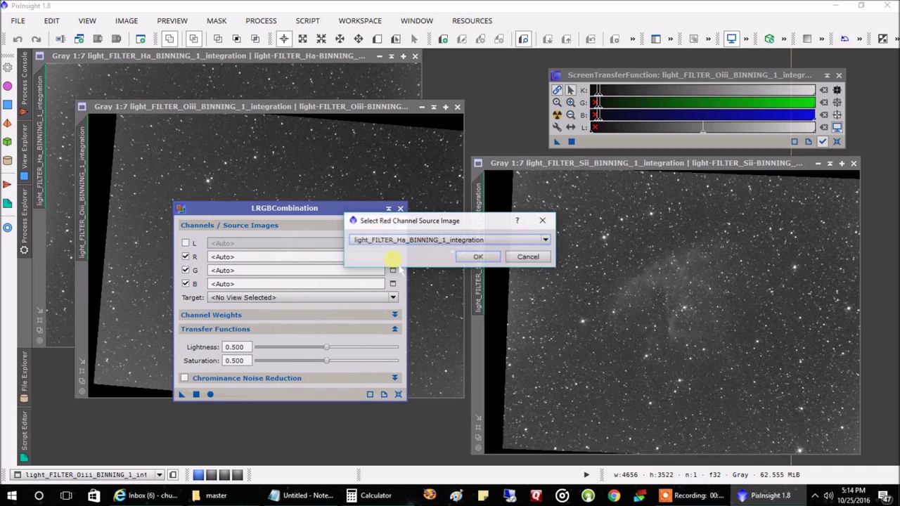
pyautogui.click(478, 256)
# Assign light_FILTER_Oiii_BINNING_1_integration to the green channel and light_FILTER_Sii_BINNING_1_integration to the blue channel.
pyautogui.click(392, 270)
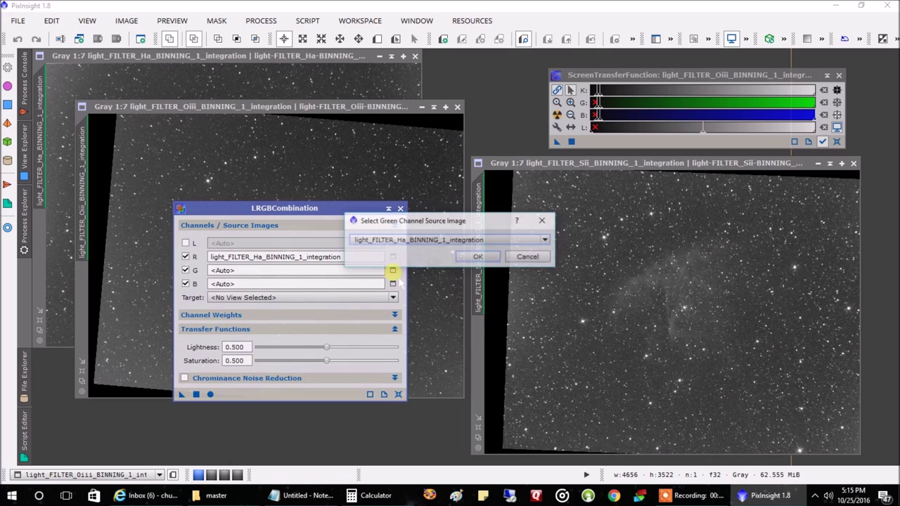
pyautogui.click(398, 240)
pyautogui.click(411, 260)
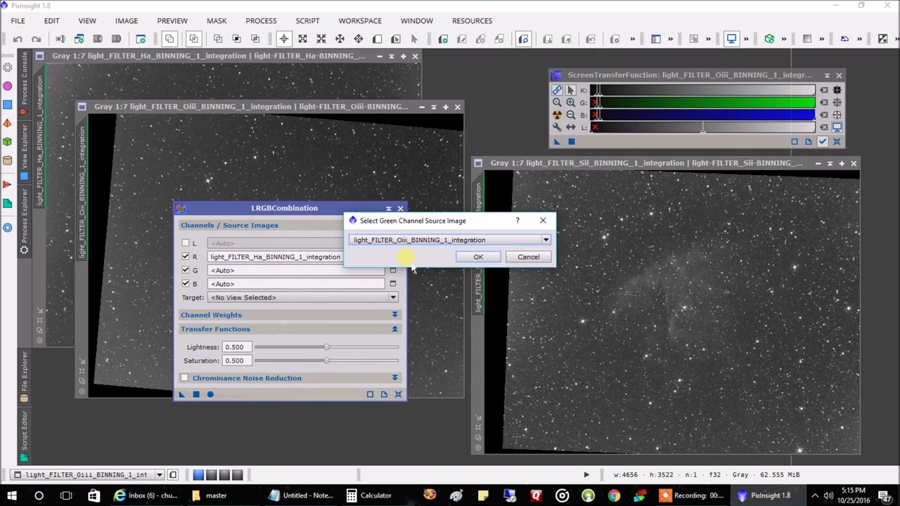
pyautogui.click(478, 257)
pyautogui.click(393, 283)
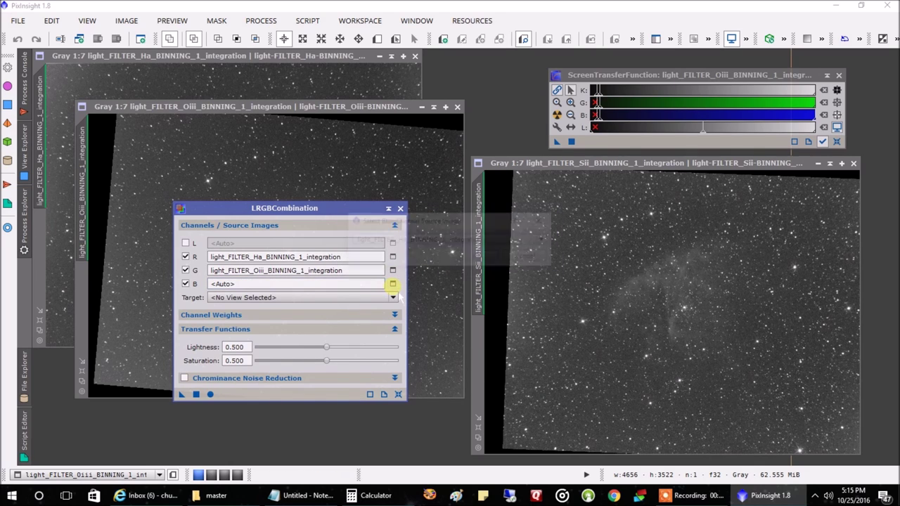
pyautogui.click(372, 240)
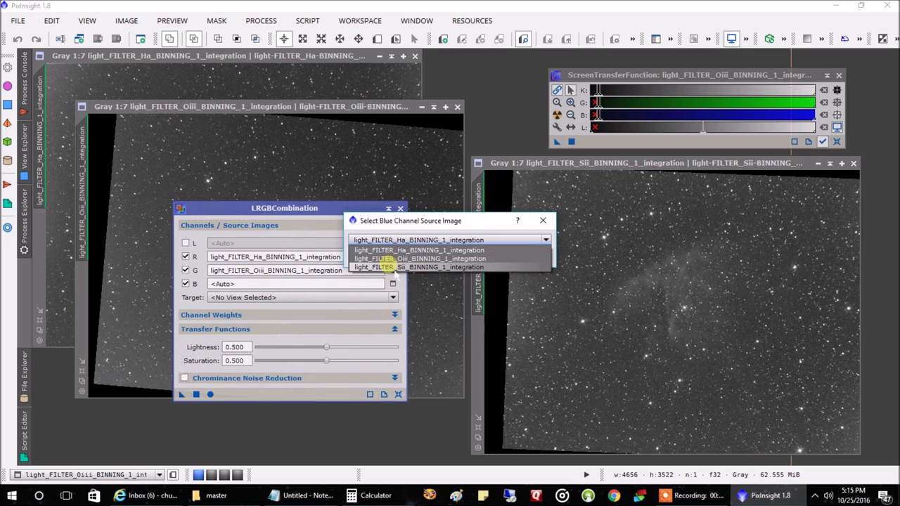
pyautogui.click(397, 268)
pyautogui.click(477, 257)
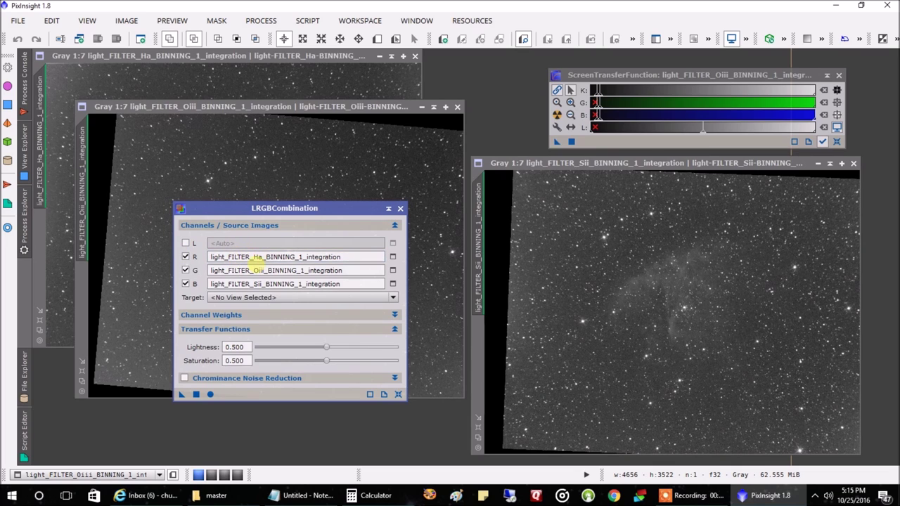
# Run LRGBCombination globally to create the RGB image, and move the LRGBCombination window and the new image apart.
pyautogui.click(210, 395)
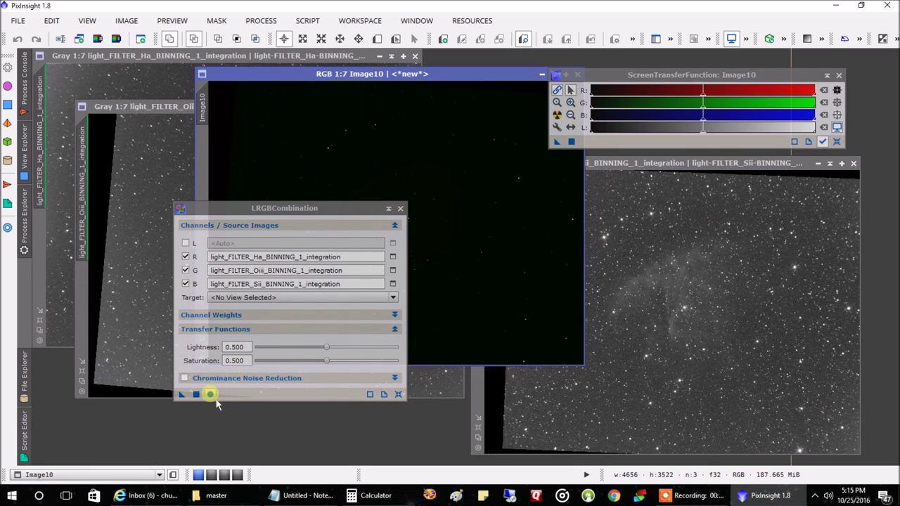
pyautogui.moveTo(302, 209); pyautogui.dragTo(735, 243)
pyautogui.moveTo(476, 72); pyautogui.dragTo(376, 105)
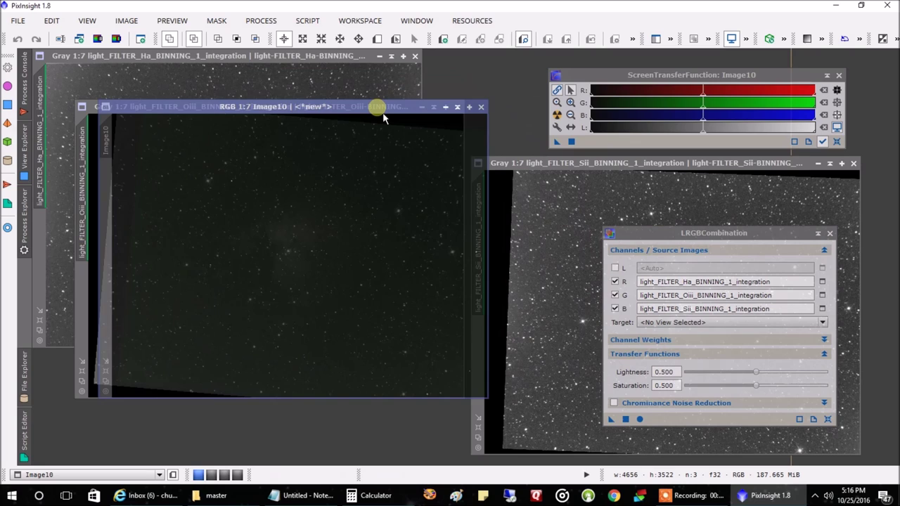
# Auto-stretch the combined RGB image with its channels unlinked, and close LRGBCombination.
pyautogui.click(557, 118)
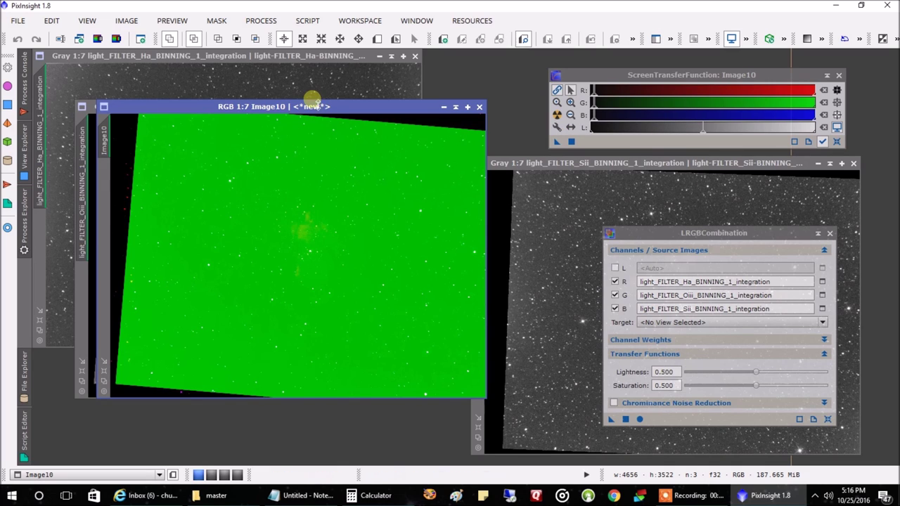
pyautogui.moveTo(317, 113); pyautogui.dragTo(313, 141)
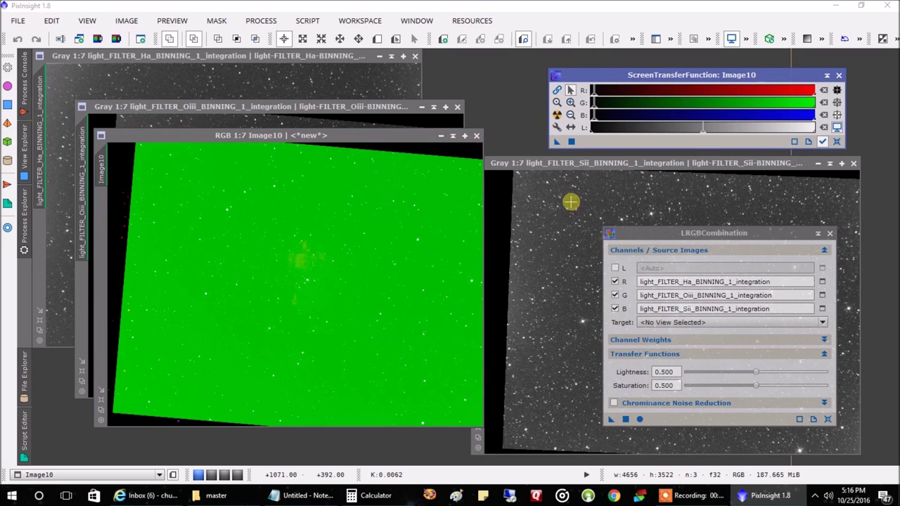
pyautogui.click(556, 115)
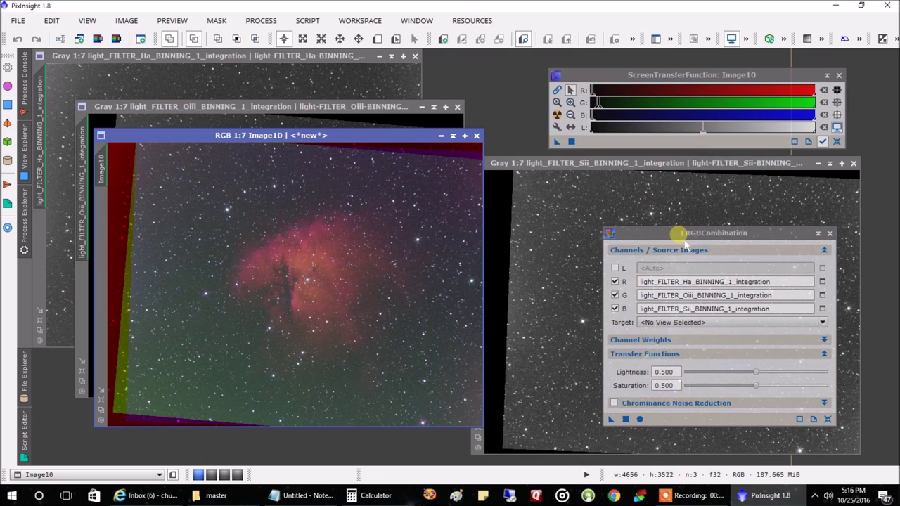
pyautogui.click(829, 233)
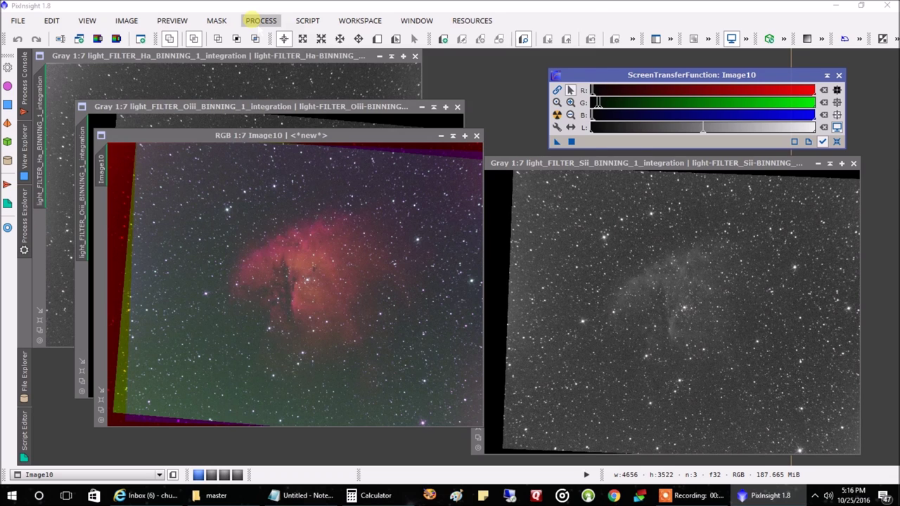
# Open DynamicCrop on the RGB image and set a 3886 by 3032 crop area around the nebula that excludes the misaligned borders.
pyautogui.click(261, 20)
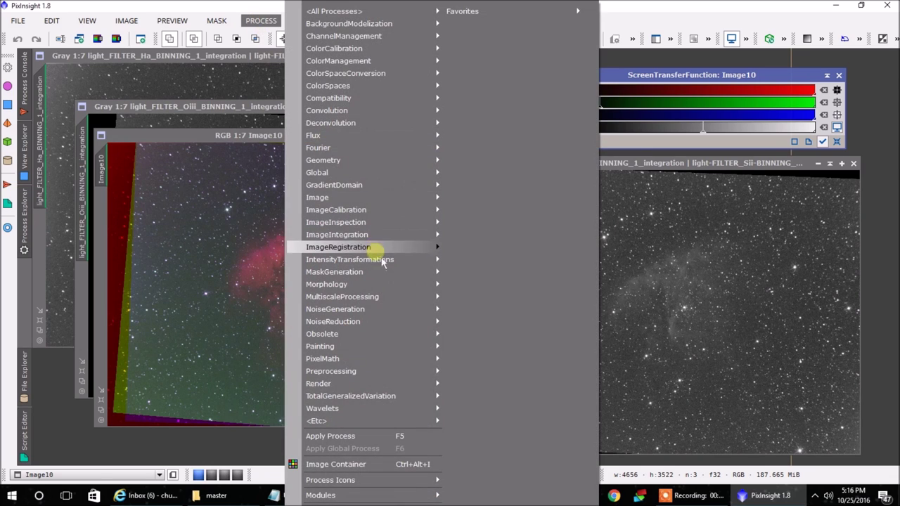
pyautogui.moveTo(436, 165)
pyautogui.click(490, 192)
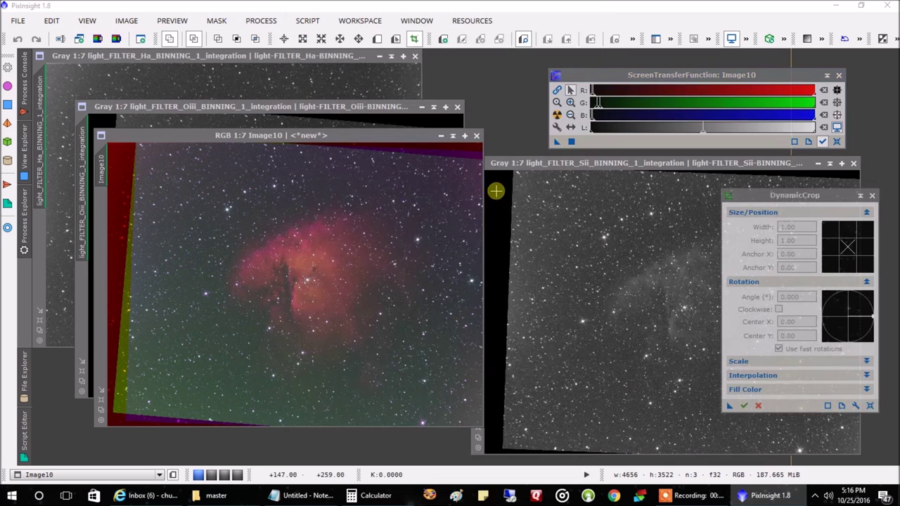
pyautogui.click(870, 406)
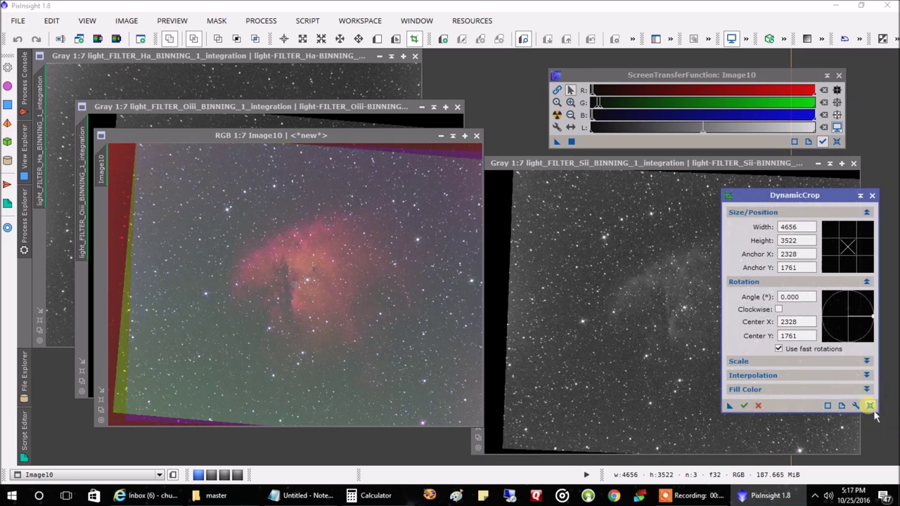
pyautogui.moveTo(147, 165); pyautogui.dragTo(179, 190)
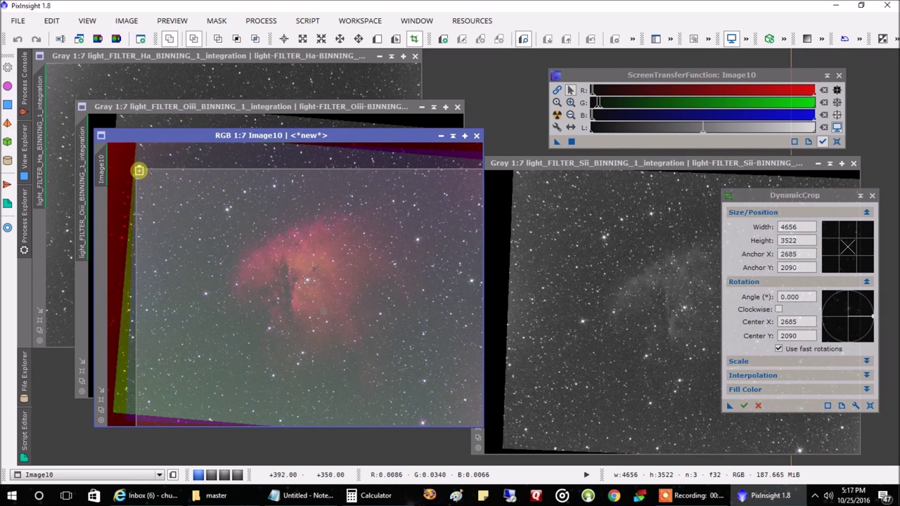
pyautogui.moveTo(136, 168); pyautogui.dragTo(200, 212)
pyautogui.moveTo(246, 257); pyautogui.dragTo(198, 211)
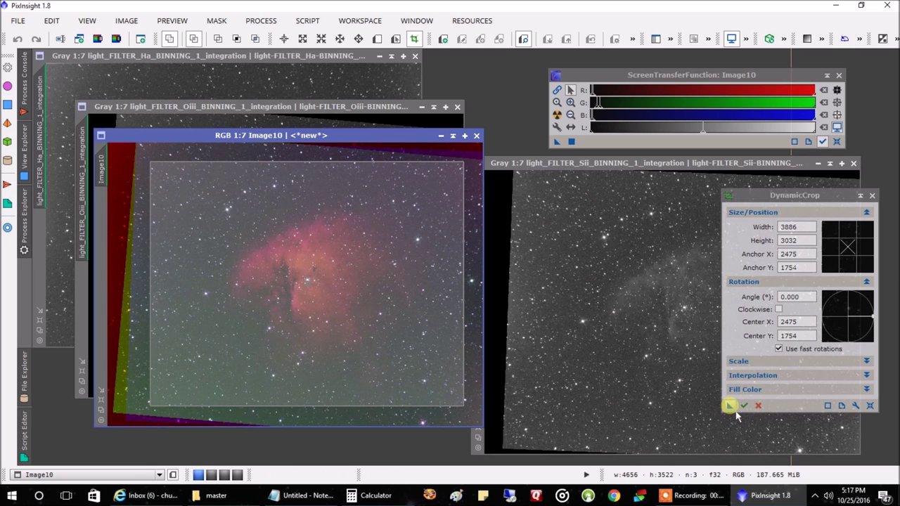
# Apply the same DynamicCrop area to the Sii, Oiii and Ha integration images, moving the RGB image aside to reach them.
pyautogui.doubleClick(653, 387)
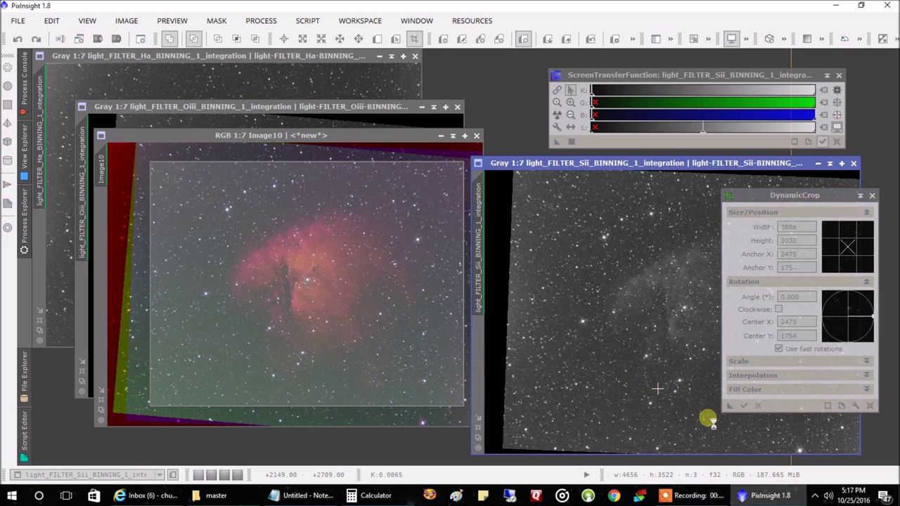
pyautogui.moveTo(383, 144); pyautogui.dragTo(448, 163)
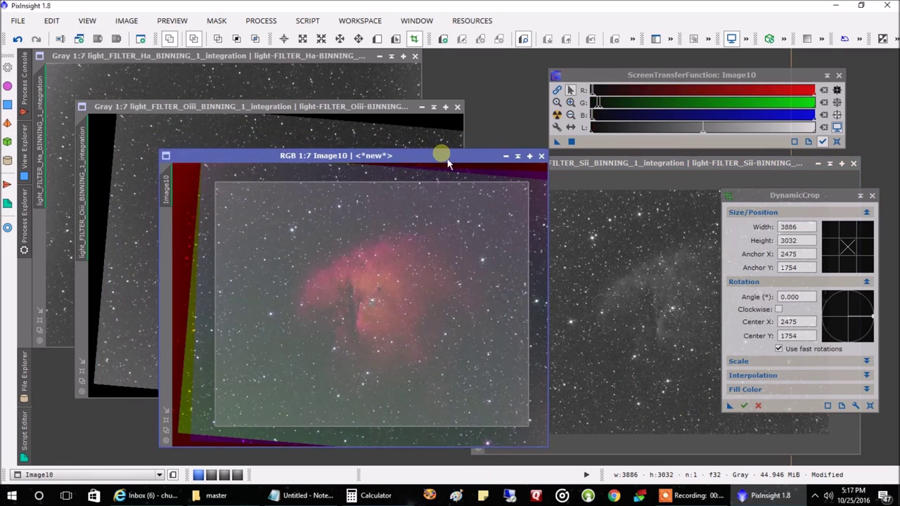
pyautogui.click(724, 403)
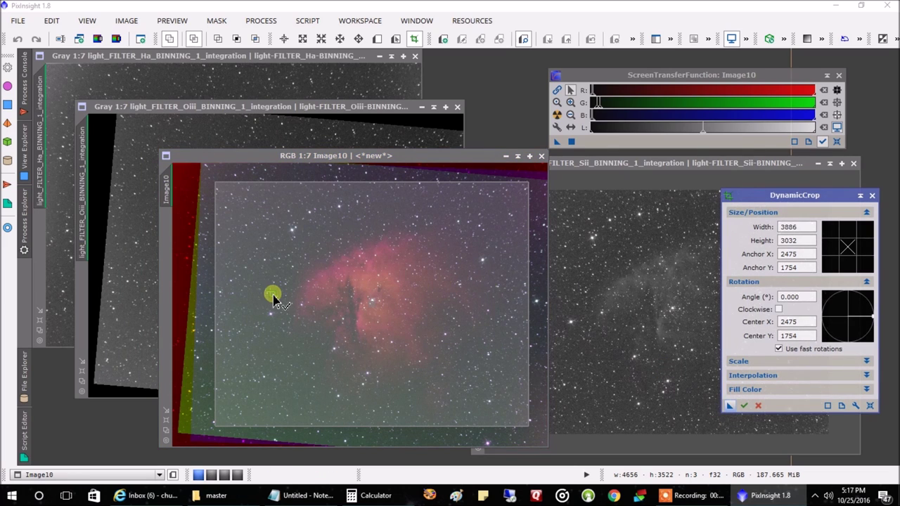
pyautogui.click(135, 294)
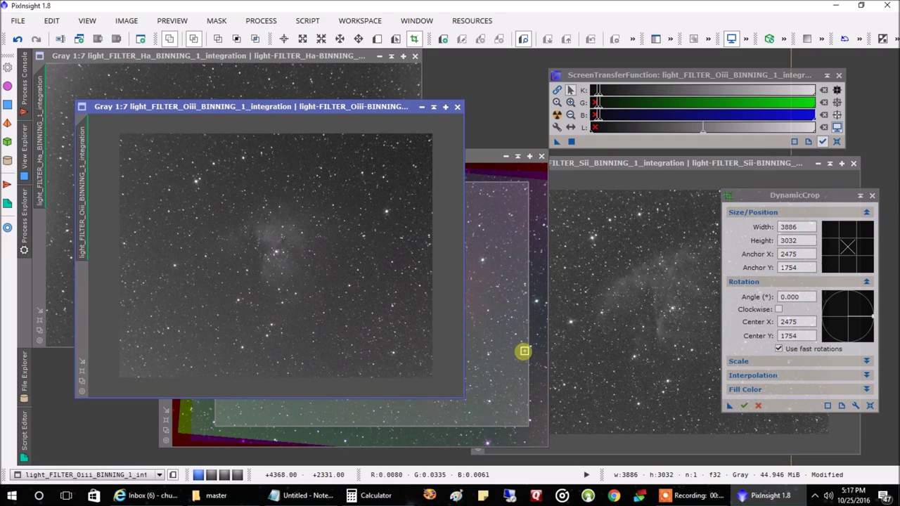
pyautogui.moveTo(729, 406); pyautogui.dragTo(60, 264)
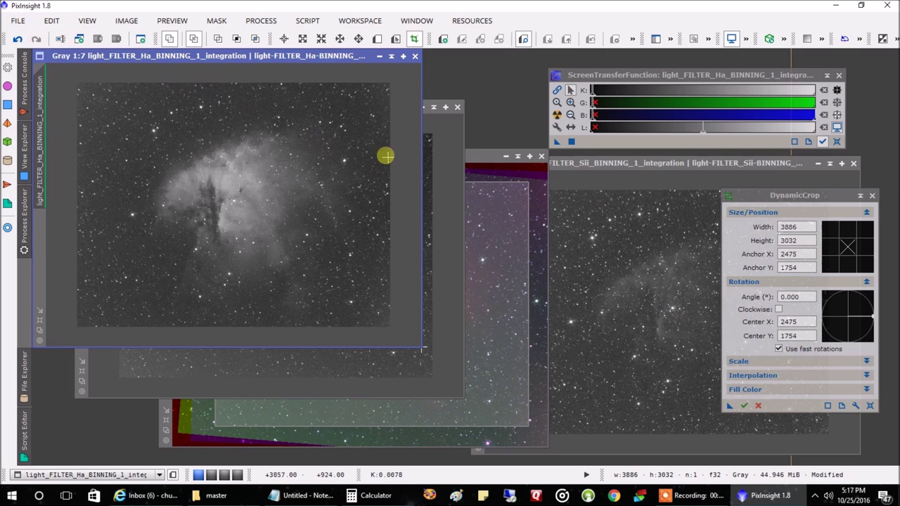
# Cancel the active DynamicCrop session on the RGB image and close that combined image.
pyautogui.click(483, 166)
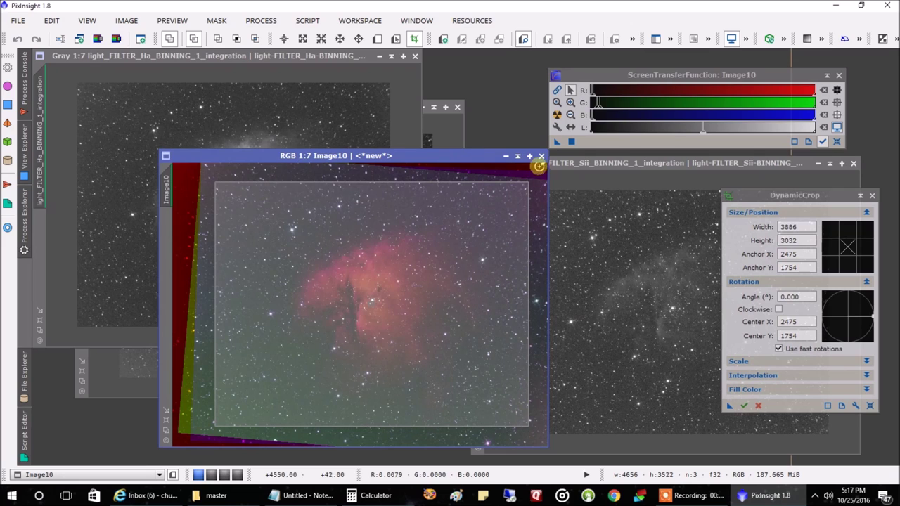
pyautogui.click(541, 155)
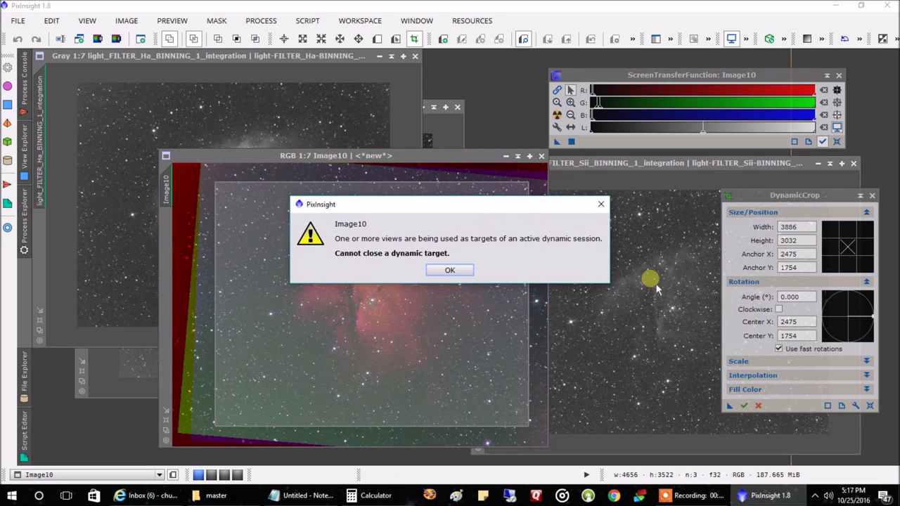
pyautogui.click(601, 204)
pyautogui.click(878, 202)
pyautogui.click(873, 196)
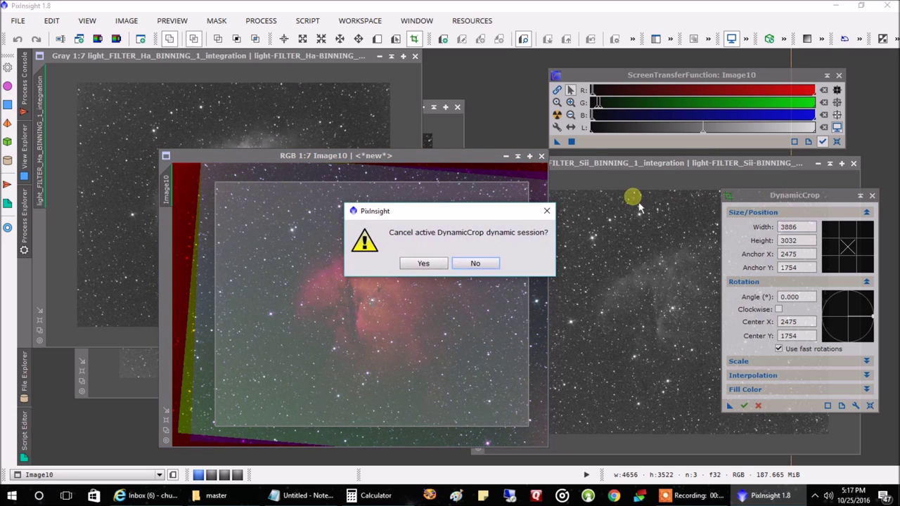
pyautogui.click(425, 263)
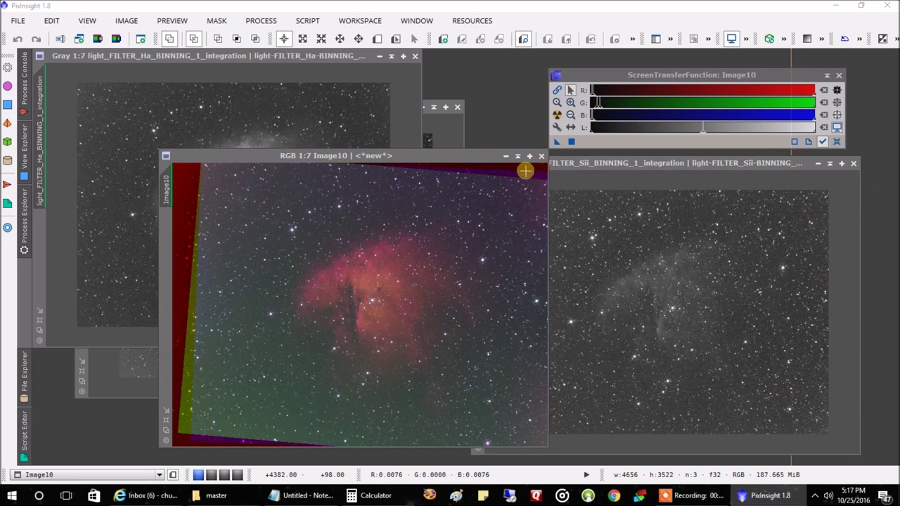
pyautogui.click(542, 157)
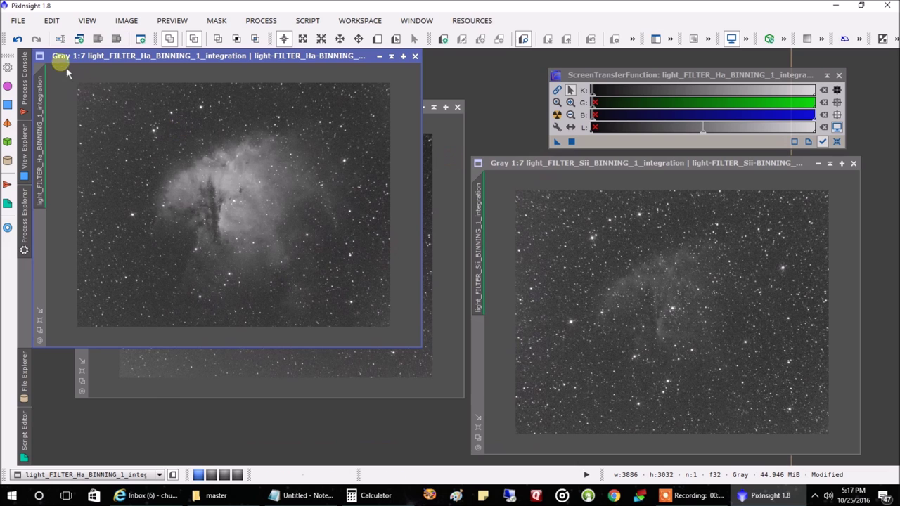
# Save the cropped Ha image as Ha.xisf in the master folder with the default XISF options.
pyautogui.click(17, 21)
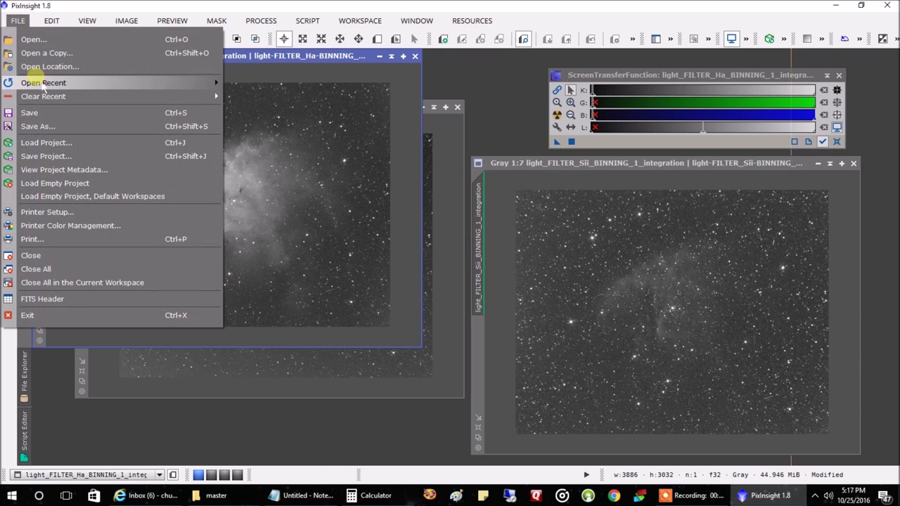
pyautogui.click(38, 126)
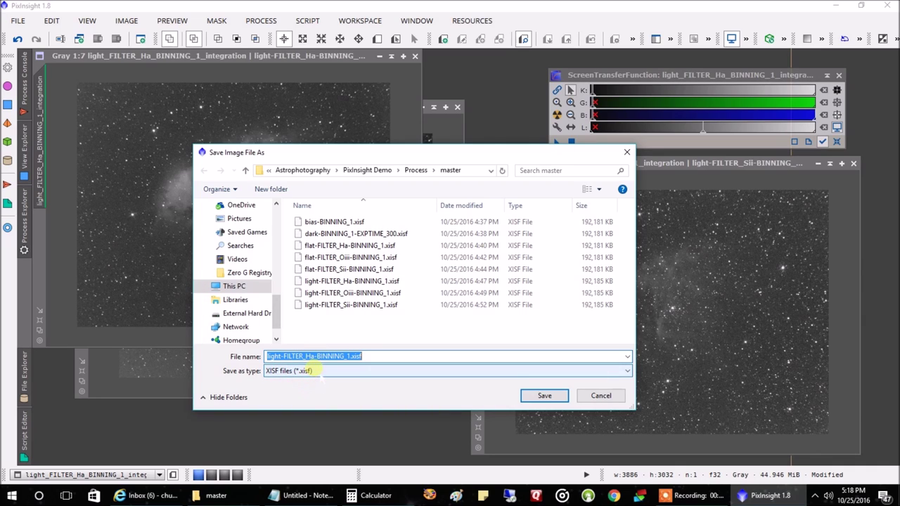
pyautogui.click(350, 356)
pyautogui.hotkey('shift', 'Home')
pyautogui.write('Ha')
pyautogui.press('Return')
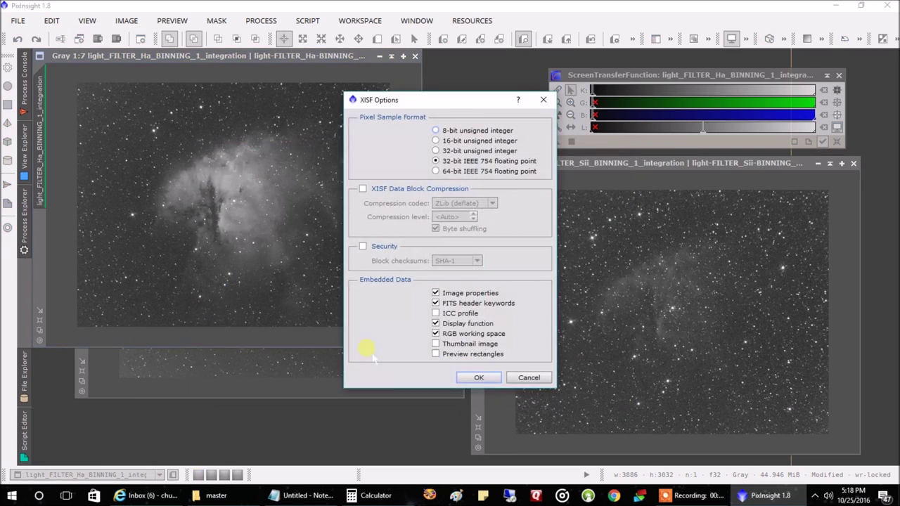
pyautogui.click(480, 378)
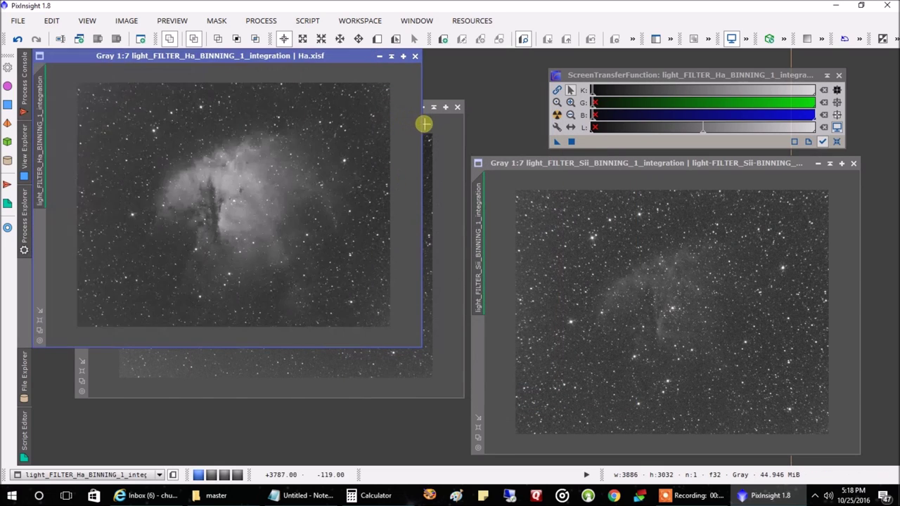
# Save the cropped Oiii image as Oiii.xisf in the master folder with the default XISF options.
pyautogui.click(427, 126)
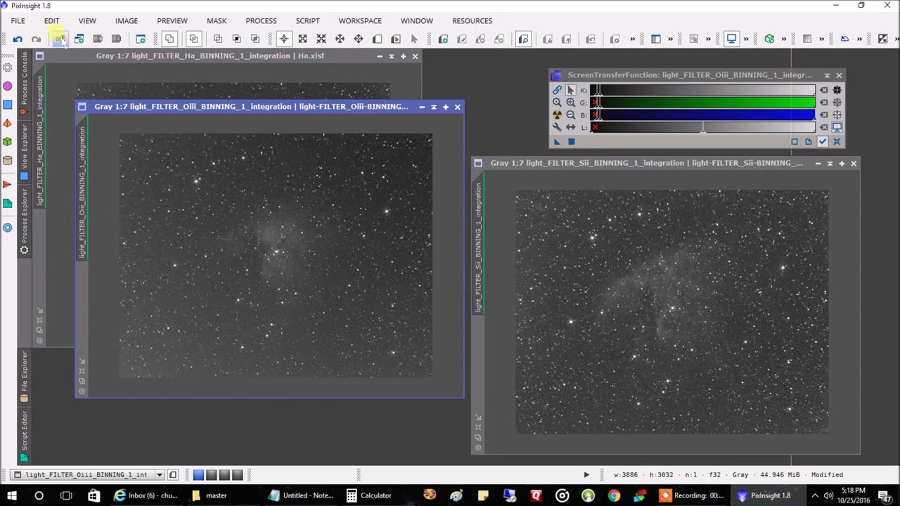
pyautogui.click(17, 21)
pyautogui.click(31, 120)
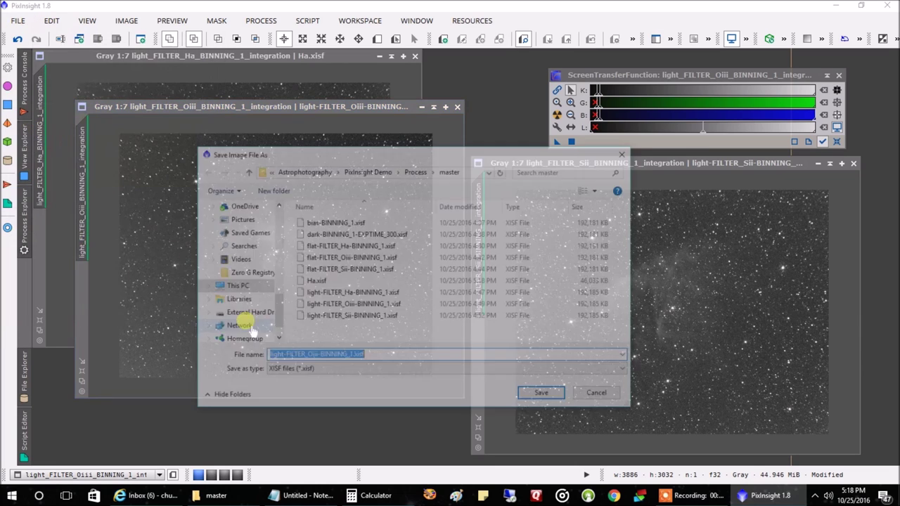
pyautogui.click(350, 356)
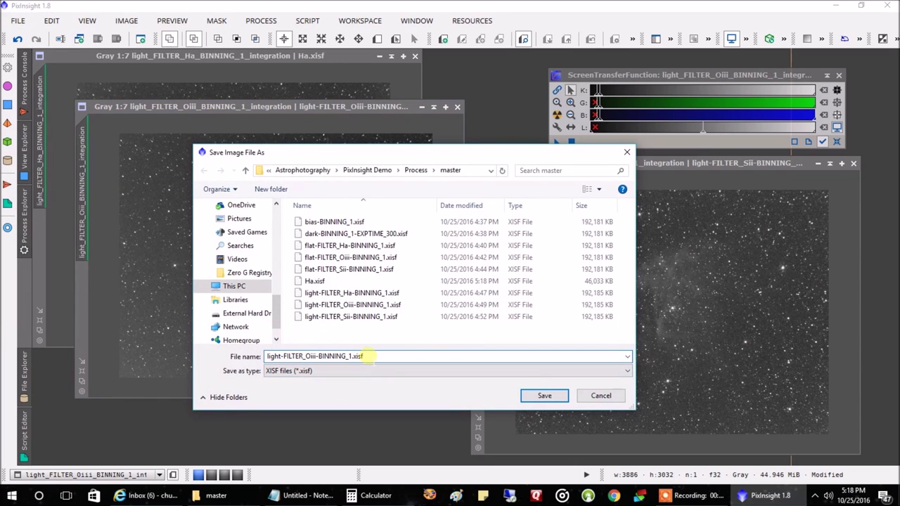
pyautogui.hotkey('shift', 'Home')
pyautogui.write('O')
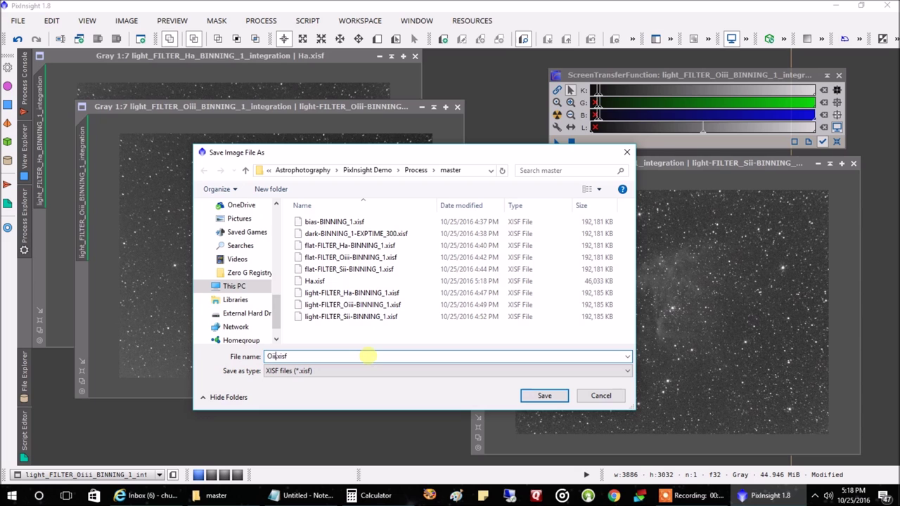
pyautogui.write('iii')
pyautogui.press('Return')
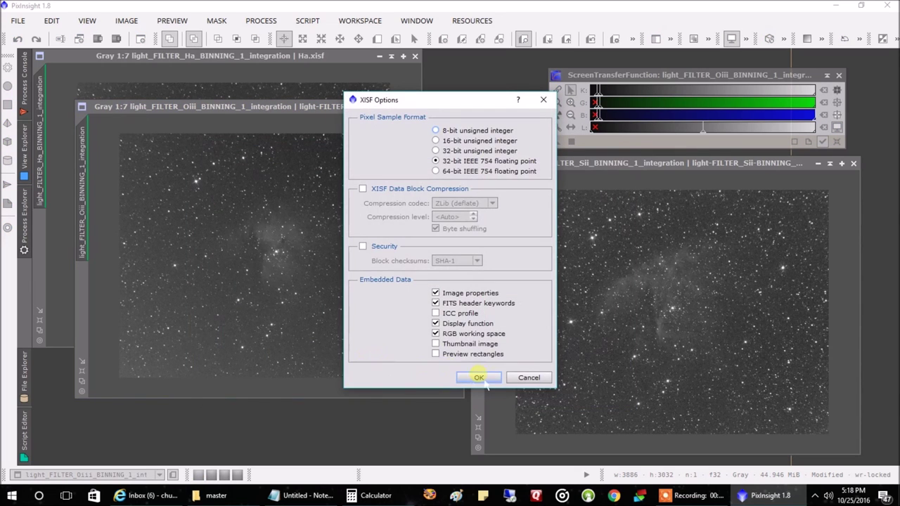
pyautogui.click(478, 378)
# Save the cropped Sii image as Sii.xisf in the master folder with the default XISF options.
pyautogui.click(531, 300)
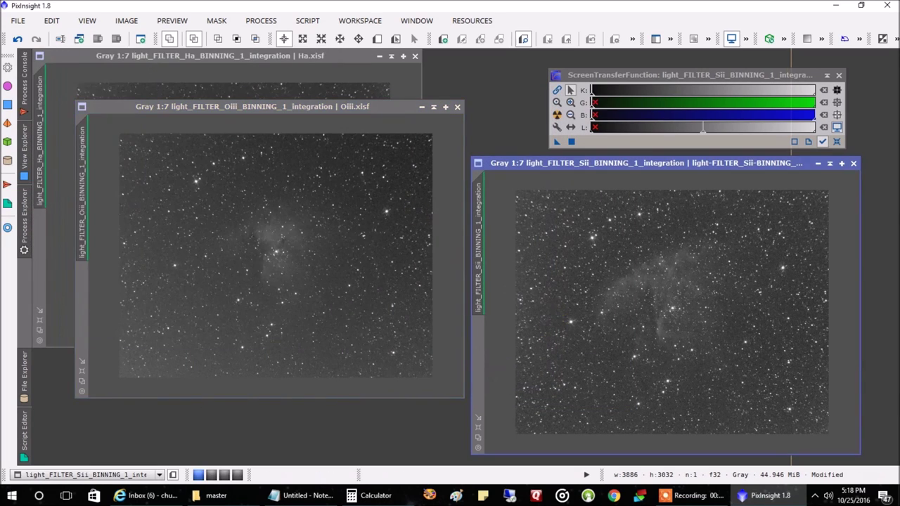
pyautogui.click(17, 20)
pyautogui.click(63, 125)
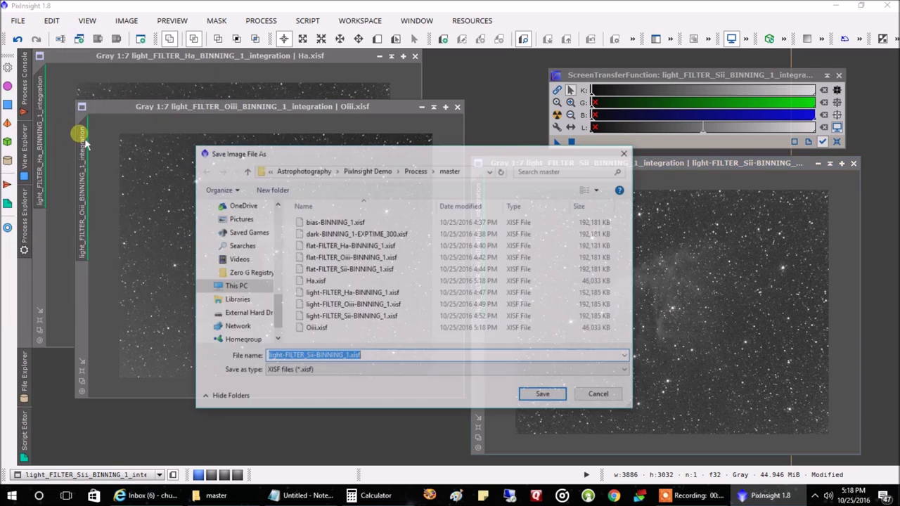
pyautogui.click(350, 356)
pyautogui.hotkey('shift', 'Home')
pyautogui.write('Sii')
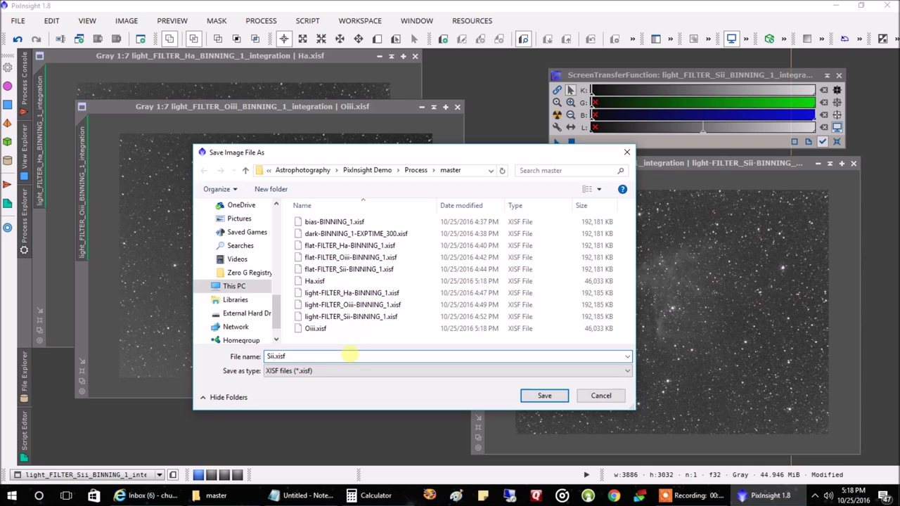
pyautogui.press('Return')
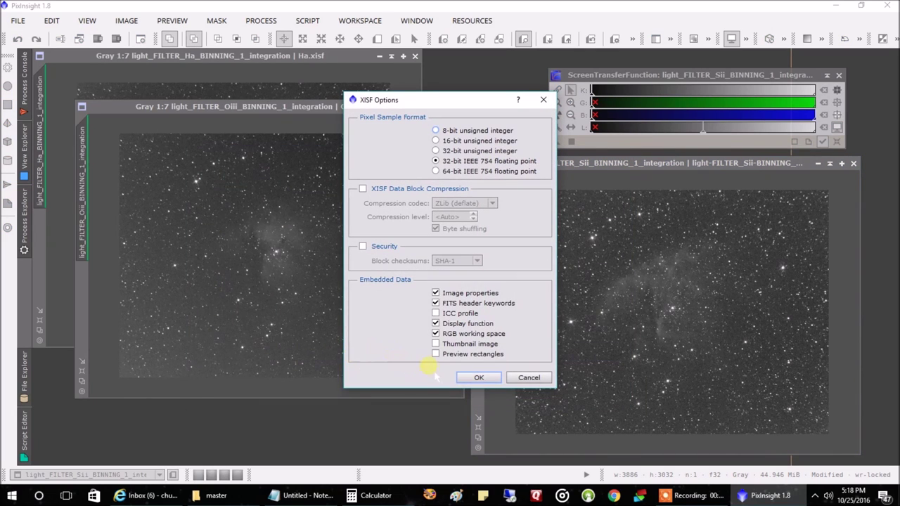
pyautogui.click(479, 378)
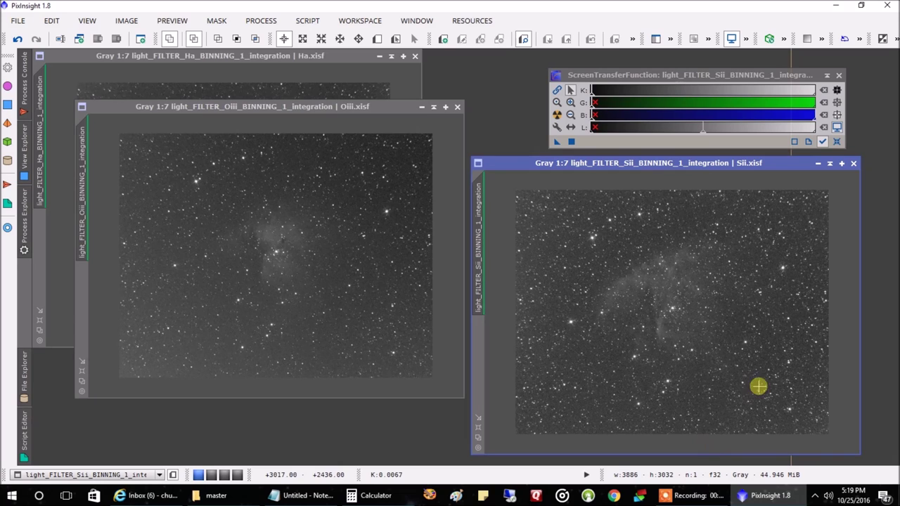
# Cascade the Sii window over the Oiii and Ha windows, and open AutomaticBackgroundExtractor in the free space beside them.
pyautogui.moveTo(736, 173); pyautogui.dragTo(365, 151)
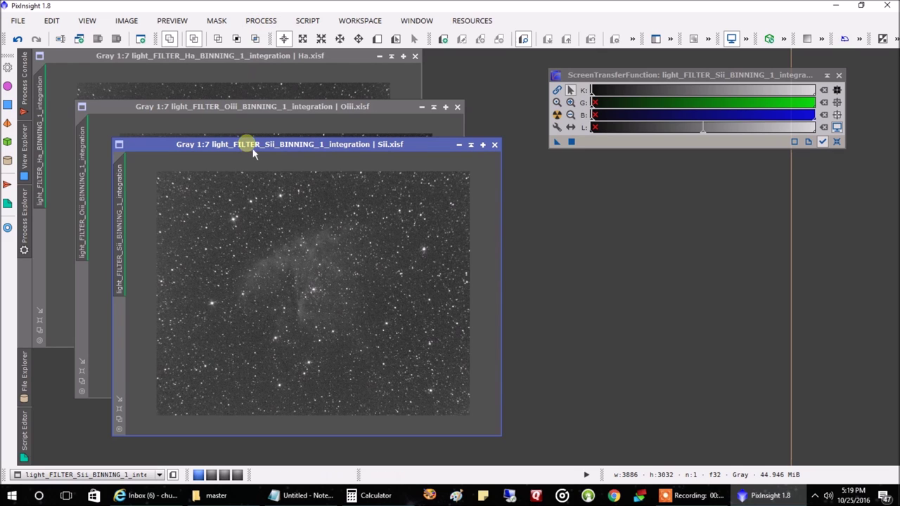
pyautogui.click(262, 20)
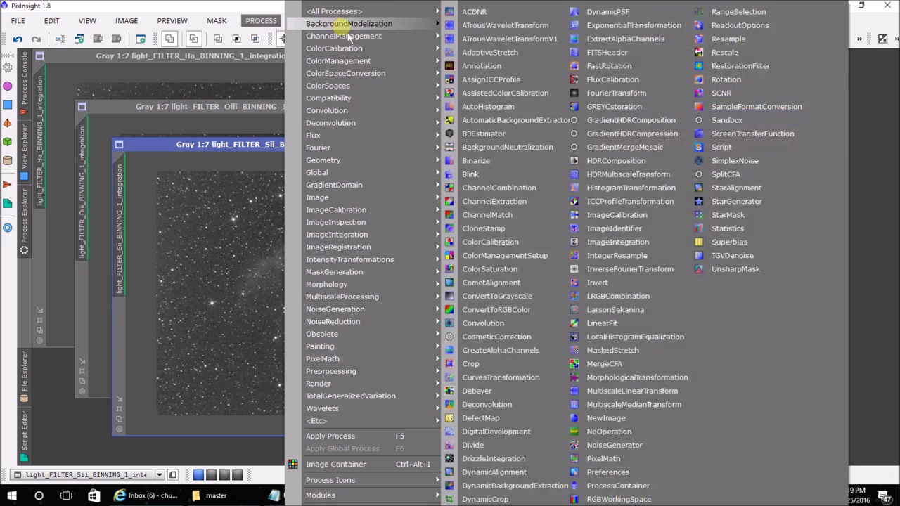
pyautogui.moveTo(346, 27)
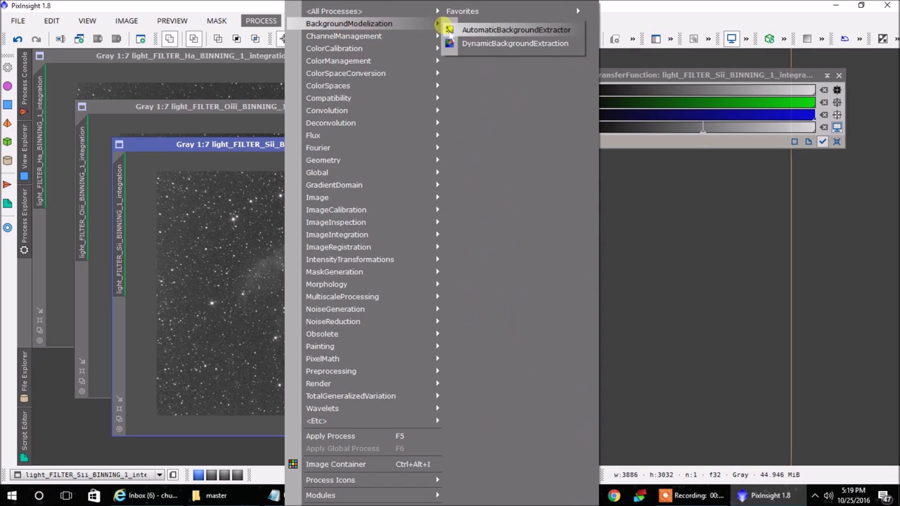
pyautogui.click(489, 32)
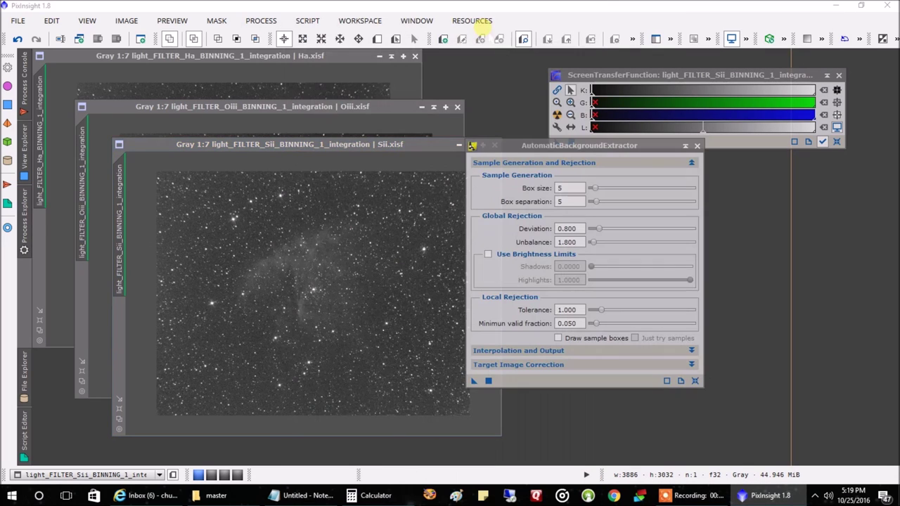
pyautogui.moveTo(600, 146); pyautogui.dragTo(668, 180)
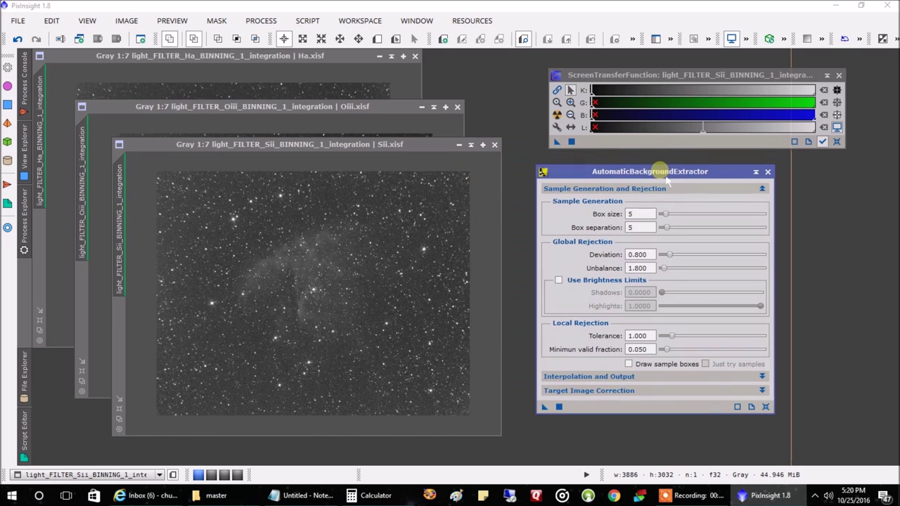
# Set the target image correction to Subtraction and run AutomaticBackgroundExtractor on the Sii image.
pyautogui.click(598, 391)
pyautogui.click(631, 405)
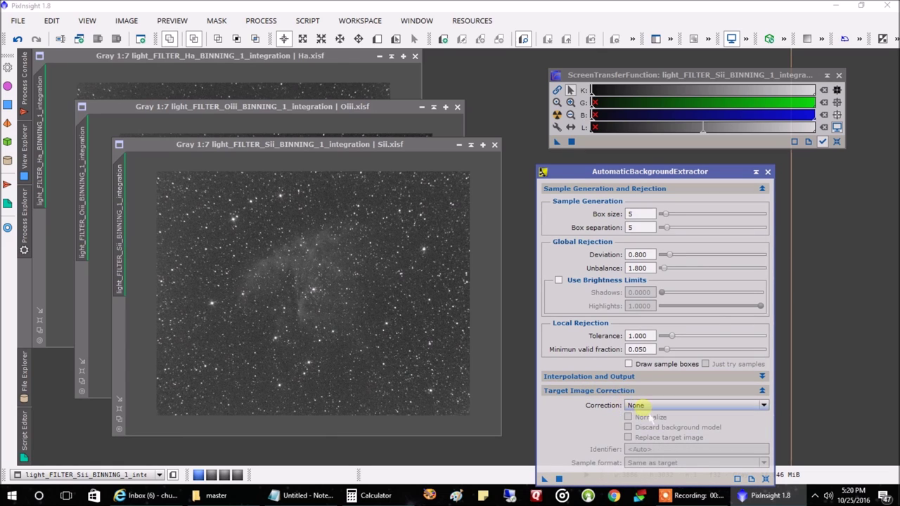
pyautogui.click(641, 425)
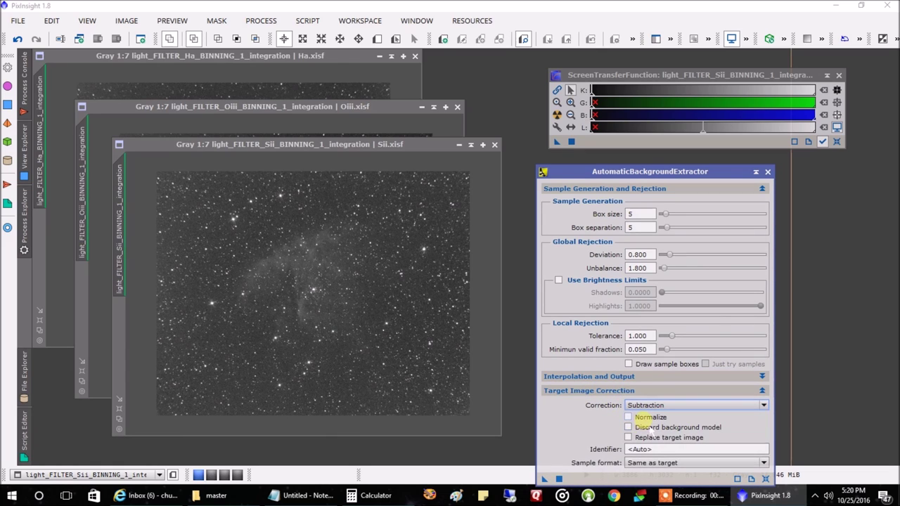
pyautogui.click(562, 481)
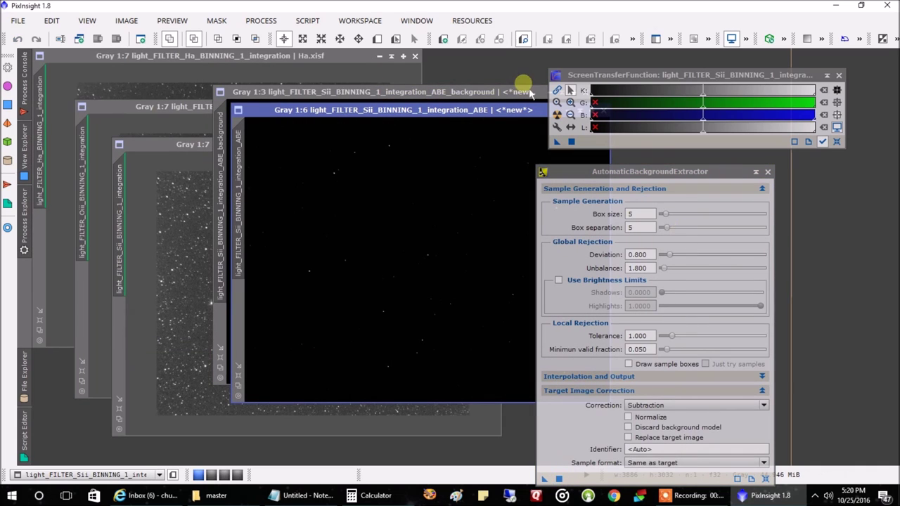
# Close the extracted Sii background model image and the AutomaticBackgroundExtractor window, keeping the corrected ABE image.
pyautogui.click(483, 93)
pyautogui.moveTo(483, 98); pyautogui.dragTo(386, 126)
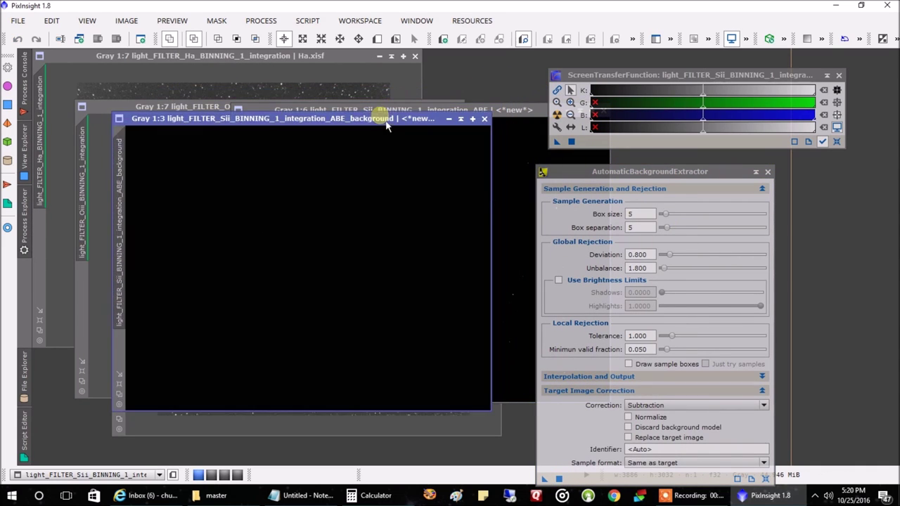
pyautogui.click(484, 119)
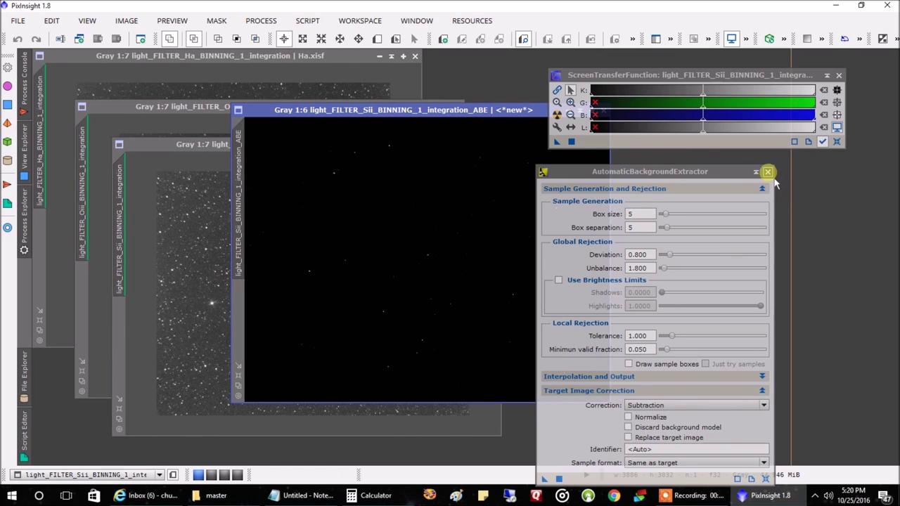
pyautogui.click(767, 172)
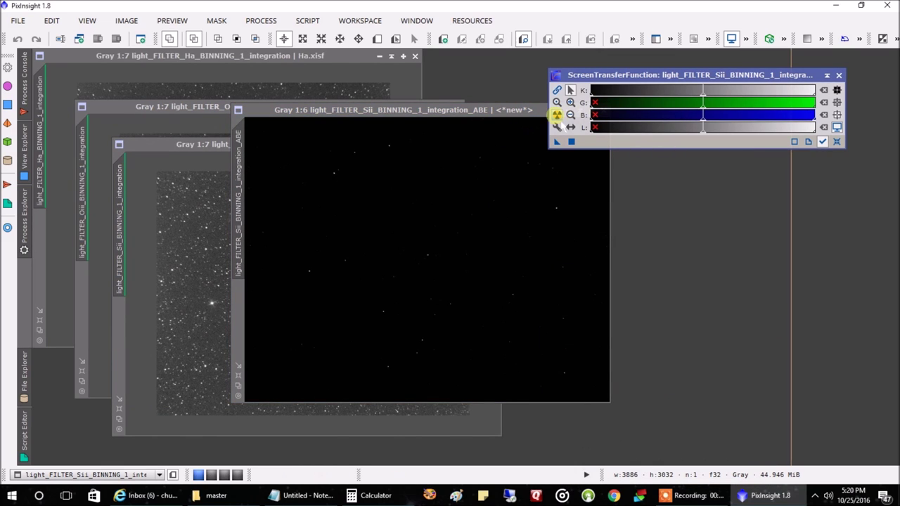
# Auto-stretch the background-corrected Sii image, compare it with the original Sii image, and close the corrected copy.
pyautogui.click(556, 114)
pyautogui.moveTo(479, 111); pyautogui.dragTo(732, 152)
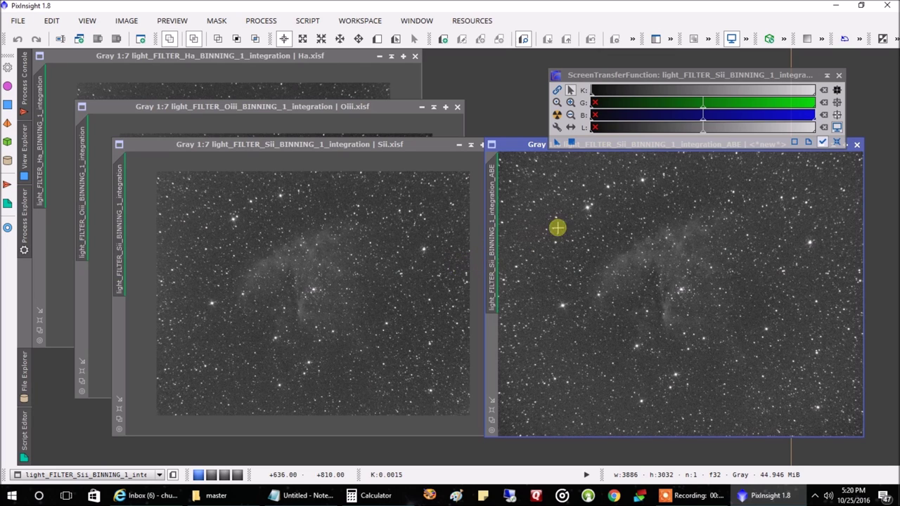
pyautogui.moveTo(541, 152); pyautogui.dragTo(209, 136)
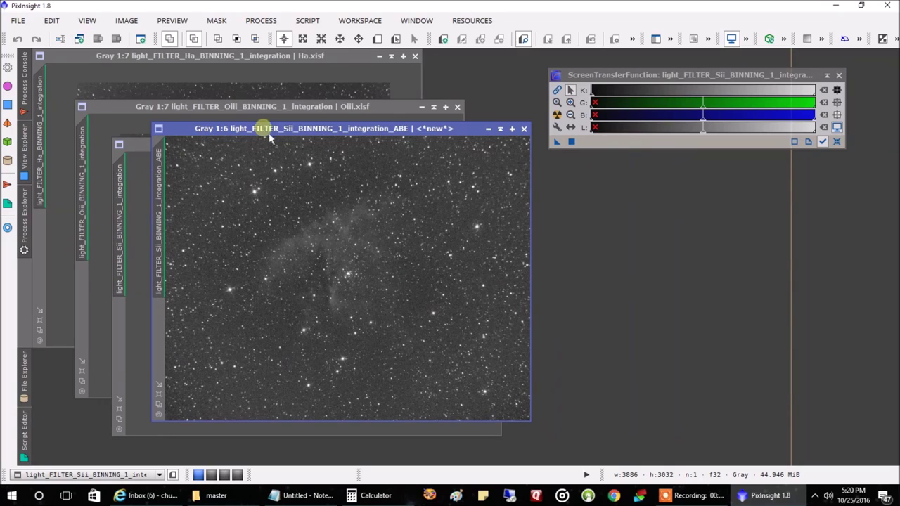
pyautogui.click(524, 129)
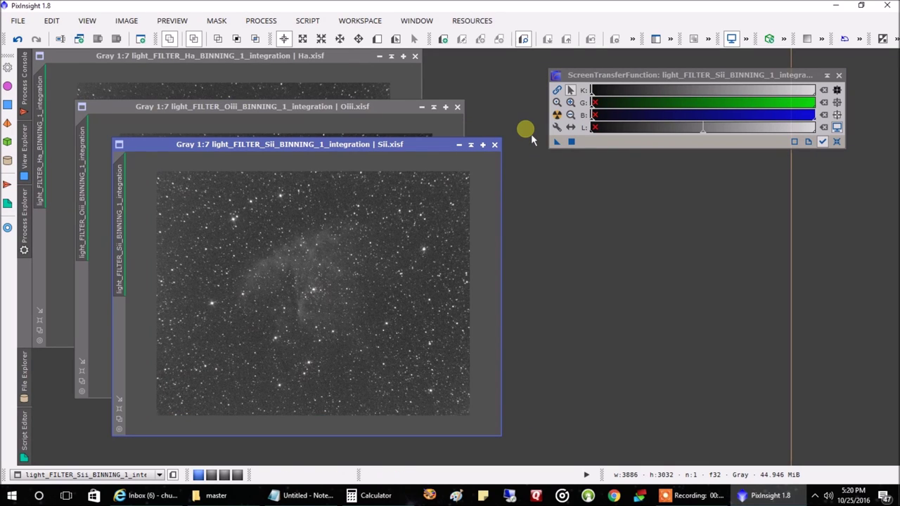
# Combine Ha as R, Oiii as G and Sii as B into a colour image with LRGBCombination, and close the process window.
pyautogui.click(261, 20)
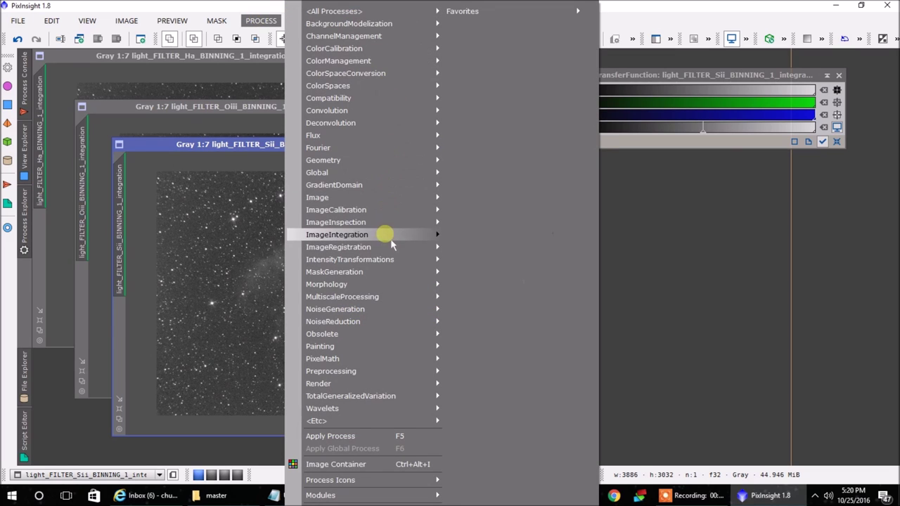
pyautogui.moveTo(386, 13)
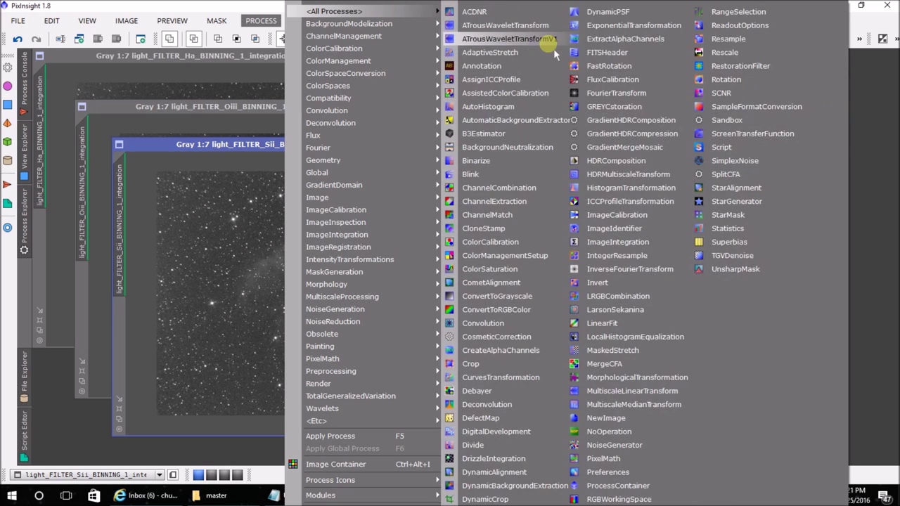
pyautogui.click(611, 298)
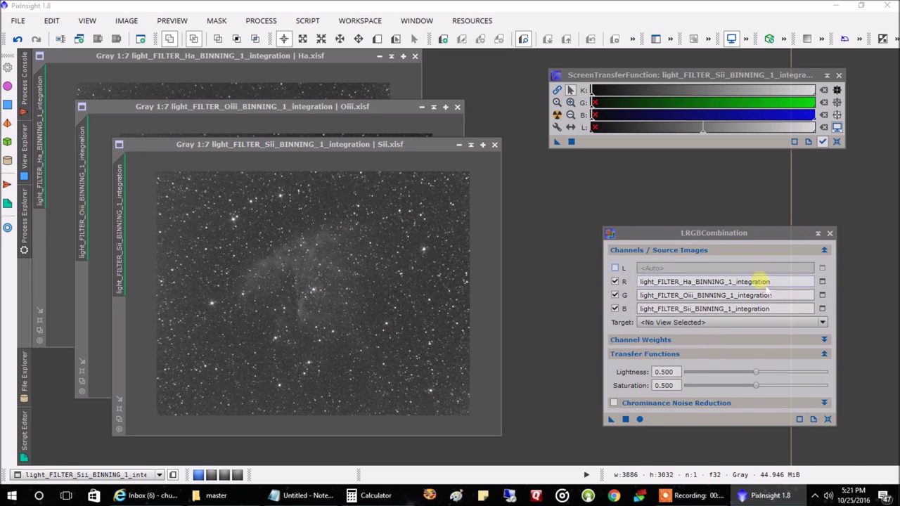
pyautogui.moveTo(751, 236); pyautogui.dragTo(603, 232)
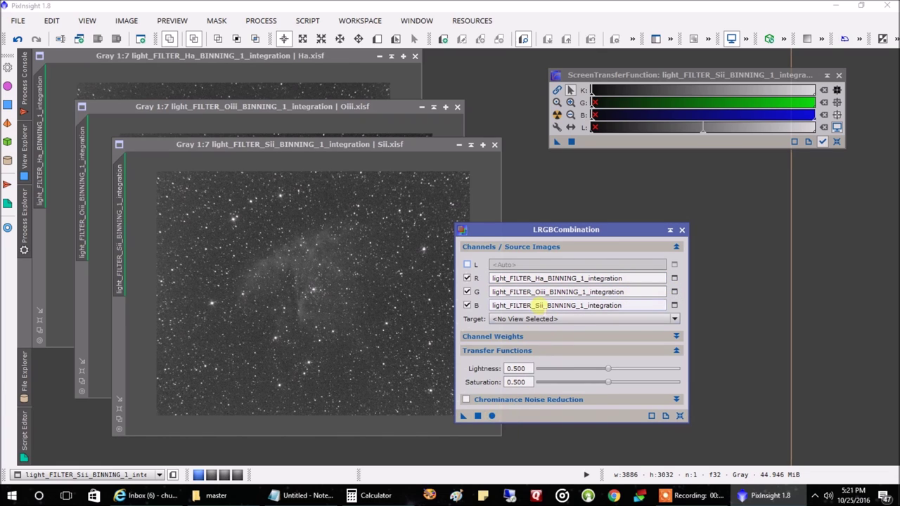
pyautogui.click(492, 416)
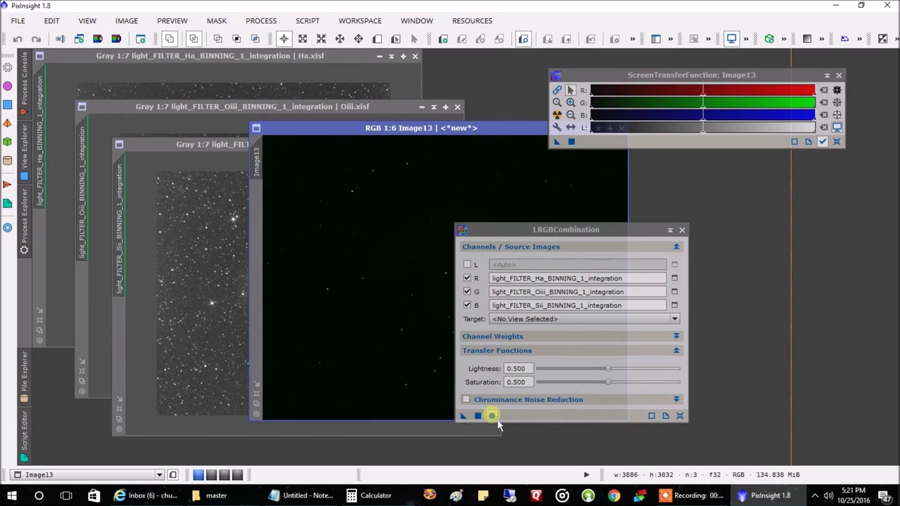
pyautogui.click(681, 230)
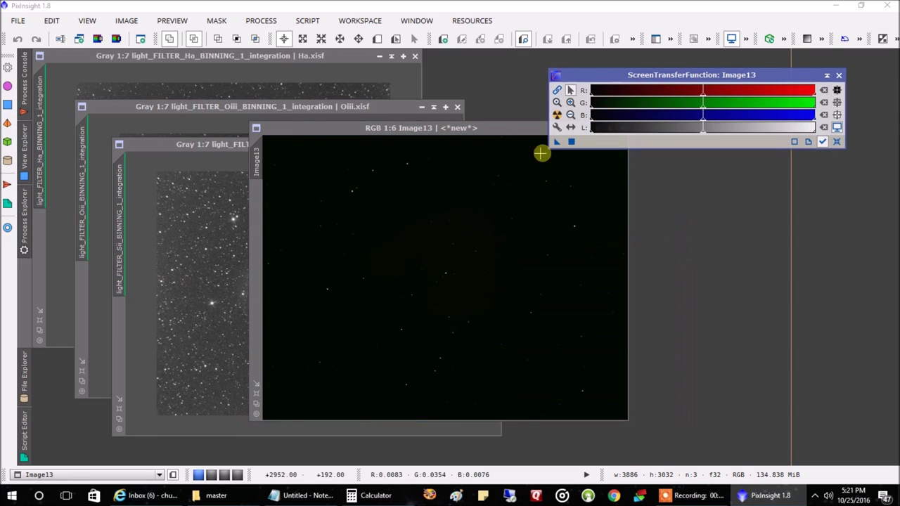
# Auto-stretch the screen display of the new RGB image and place its window over the Sii image.
pyautogui.moveTo(514, 132); pyautogui.dragTo(449, 139)
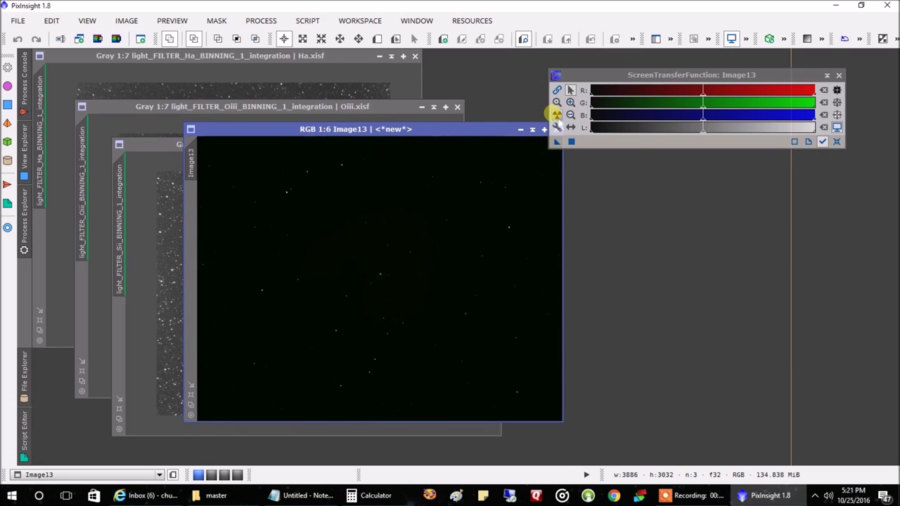
pyautogui.click(557, 114)
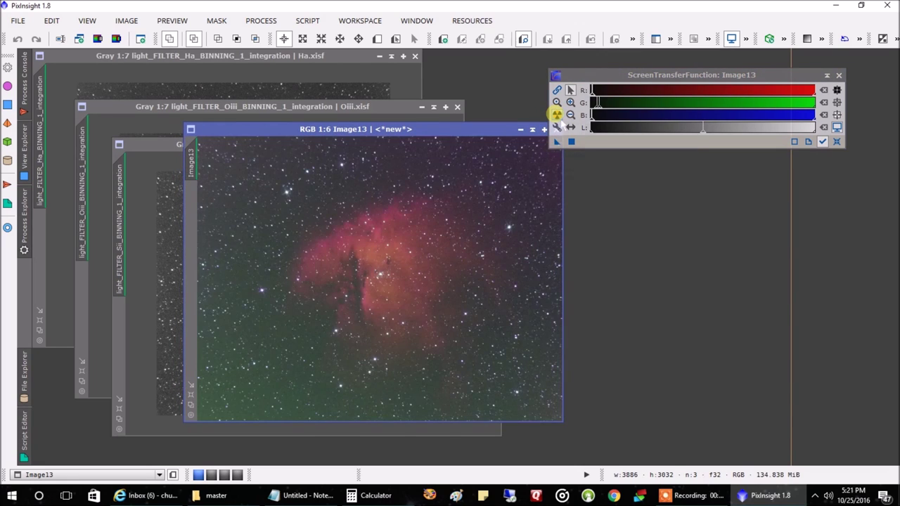
pyautogui.moveTo(453, 137); pyautogui.dragTo(454, 134)
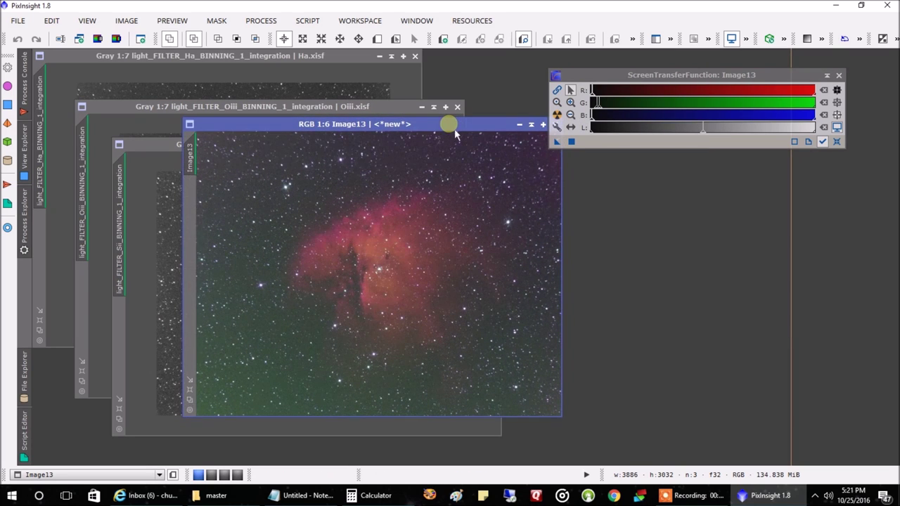
pyautogui.moveTo(455, 133); pyautogui.dragTo(429, 132)
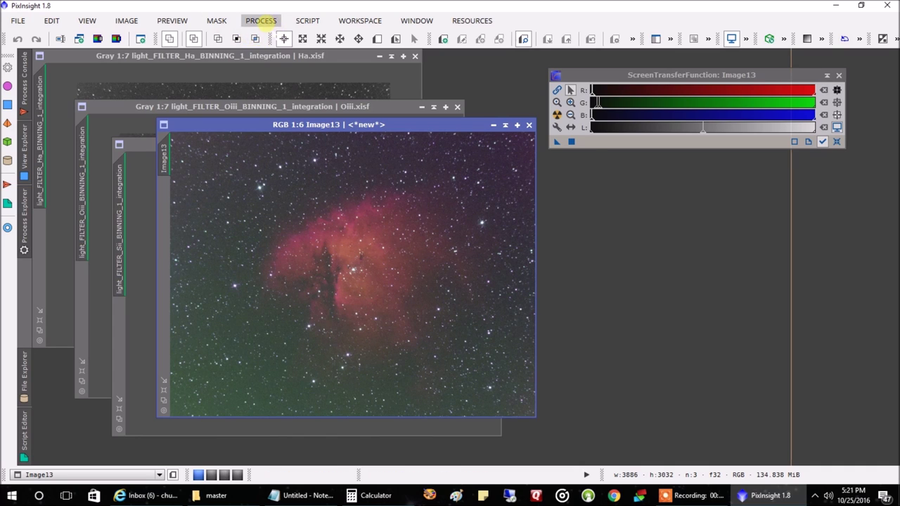
# Run AutomaticBackgroundExtractor on the combined RGB image with the target image correction set to Subtraction.
pyautogui.click(261, 20)
pyautogui.moveTo(370, 28)
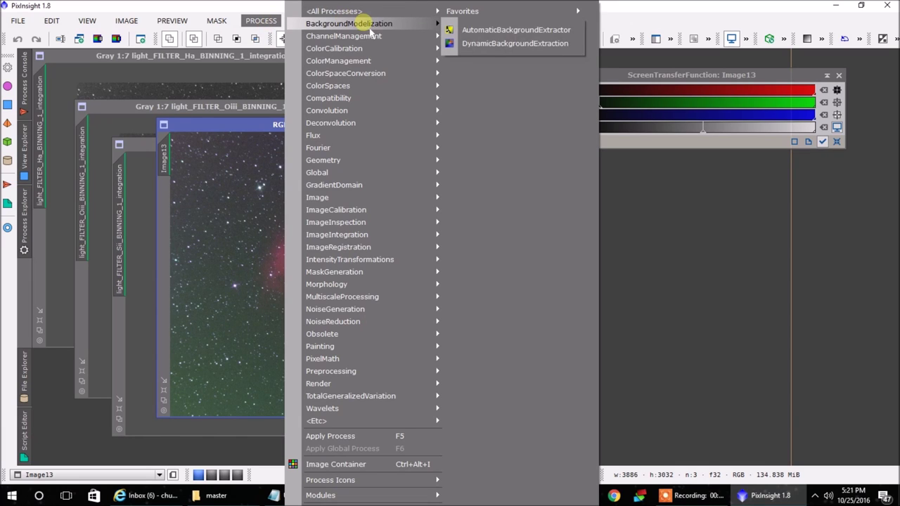
pyautogui.click(485, 31)
pyautogui.moveTo(626, 170); pyautogui.dragTo(570, 103)
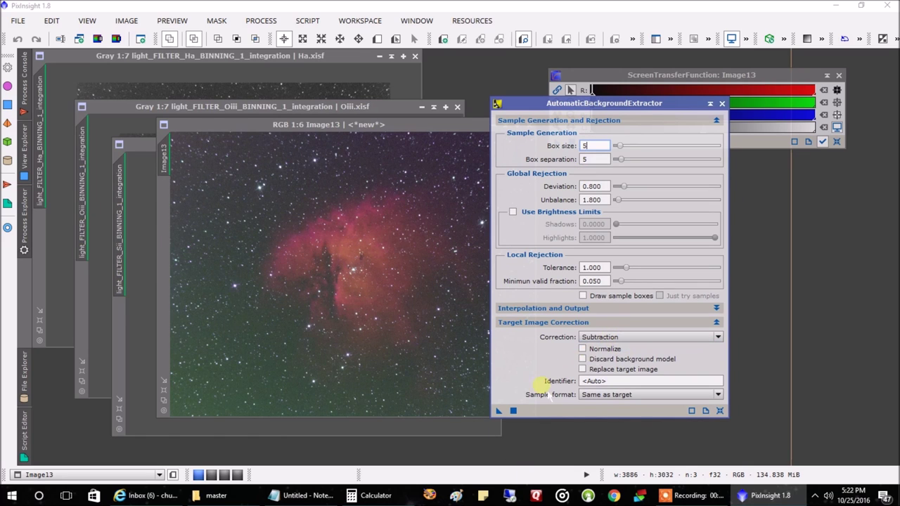
pyautogui.click(514, 411)
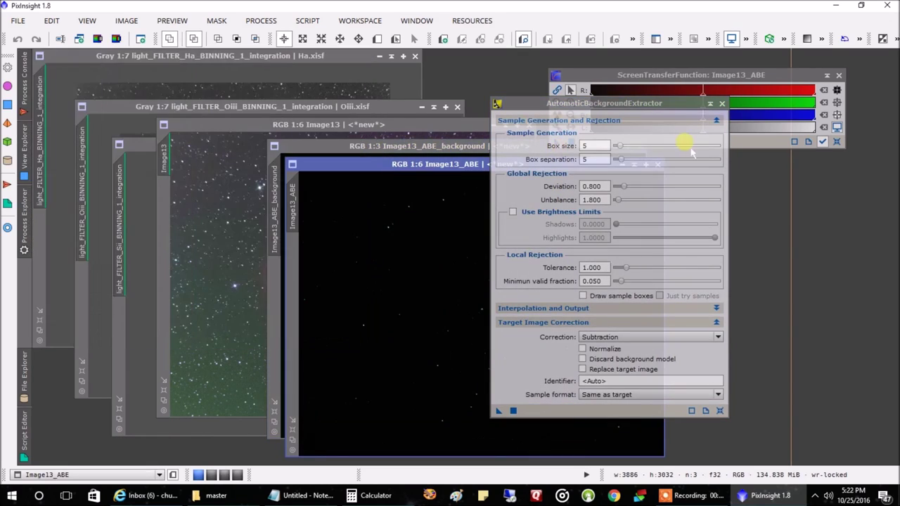
# Close the AutomaticBackgroundExtractor window and the extracted RGB background model image.
pyautogui.click(722, 103)
pyautogui.moveTo(502, 147); pyautogui.dragTo(357, 113)
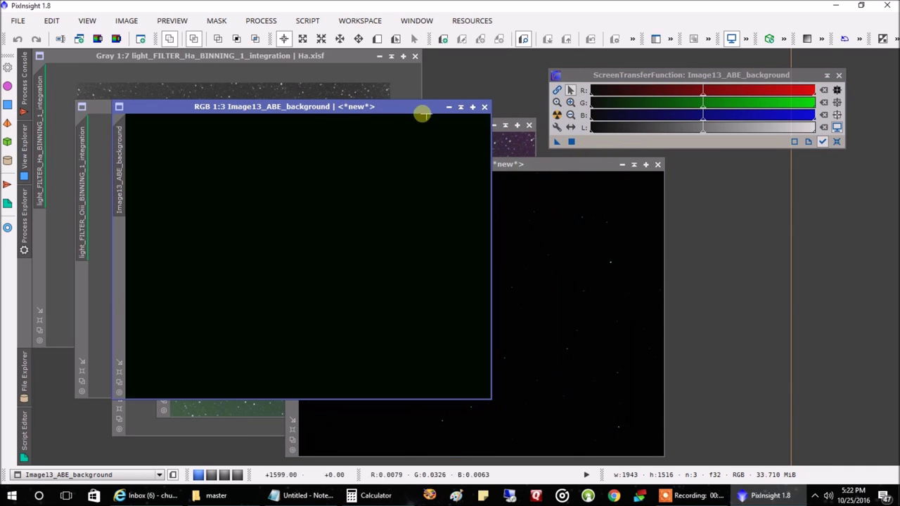
pyautogui.click(485, 106)
# Separate the original and background-corrected RGB image windows, and auto-stretch the screen display of the corrected one.
pyautogui.moveTo(459, 131); pyautogui.dragTo(431, 128)
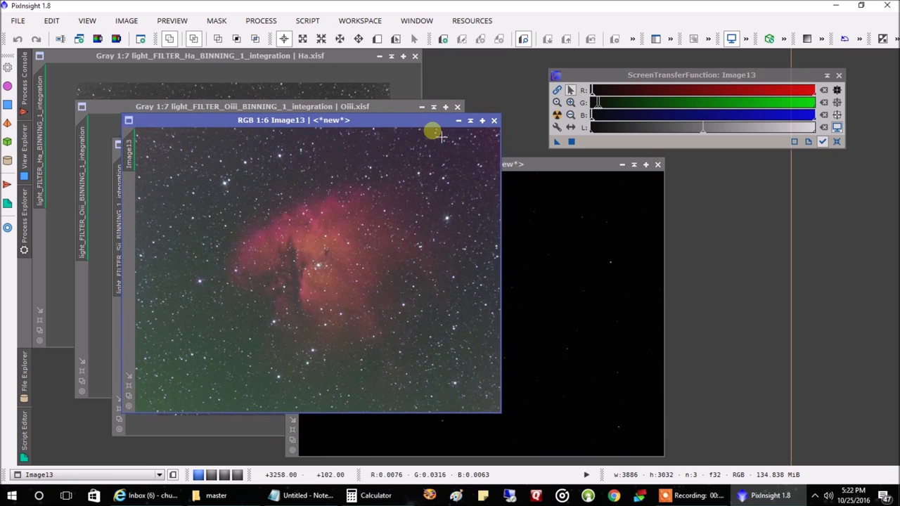
pyautogui.moveTo(528, 162); pyautogui.dragTo(584, 157)
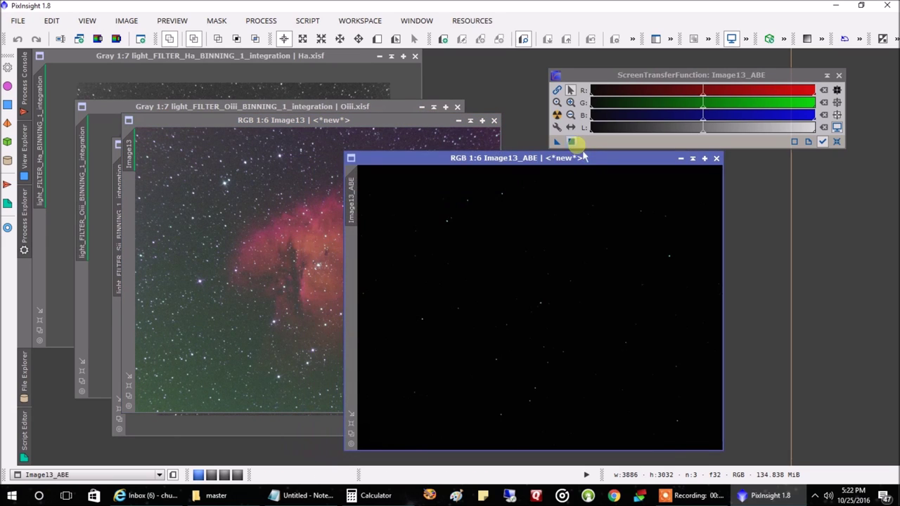
pyautogui.click(557, 115)
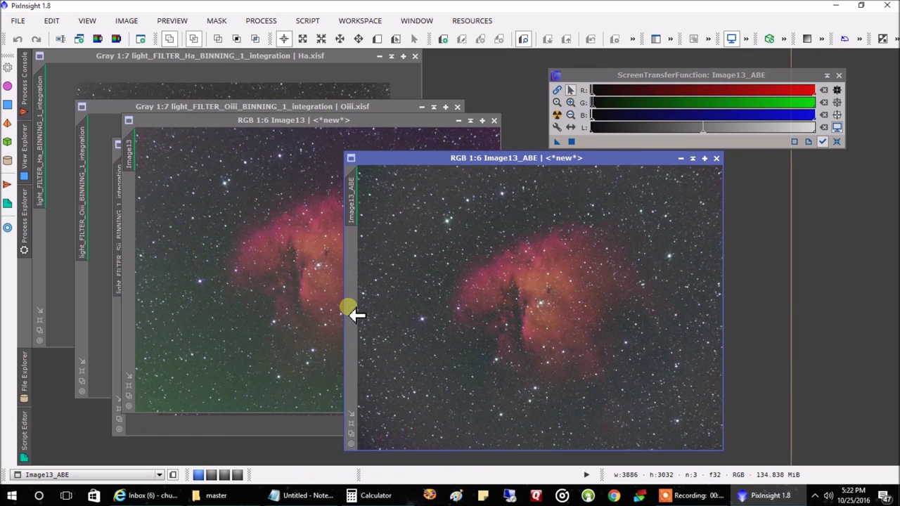
# Compare the original and background-corrected RGB images side by side, and close the uncorrected original.
pyautogui.moveTo(464, 157); pyautogui.dragTo(539, 146)
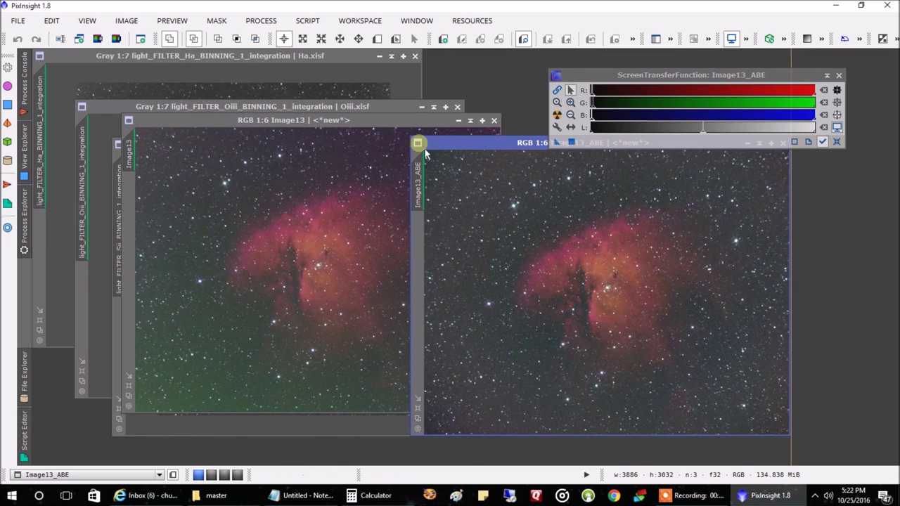
pyautogui.moveTo(405, 120); pyautogui.dragTo(346, 101)
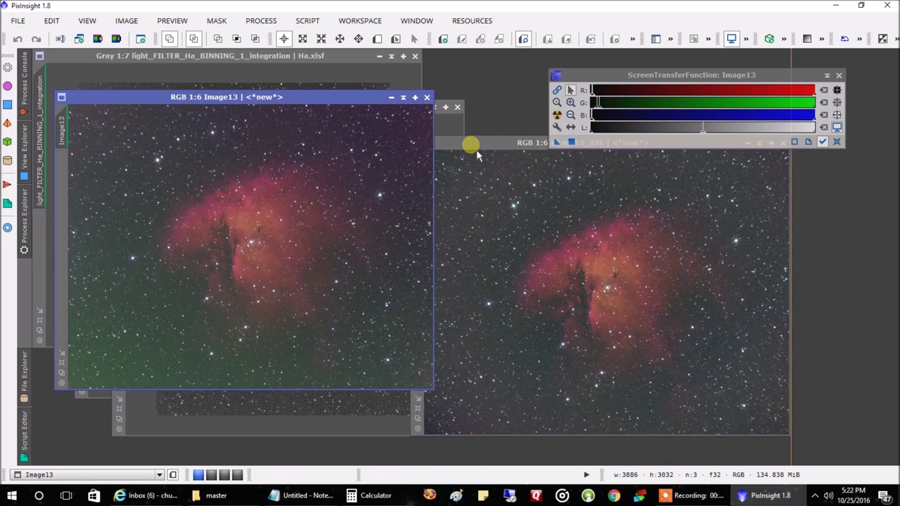
pyautogui.click(469, 153)
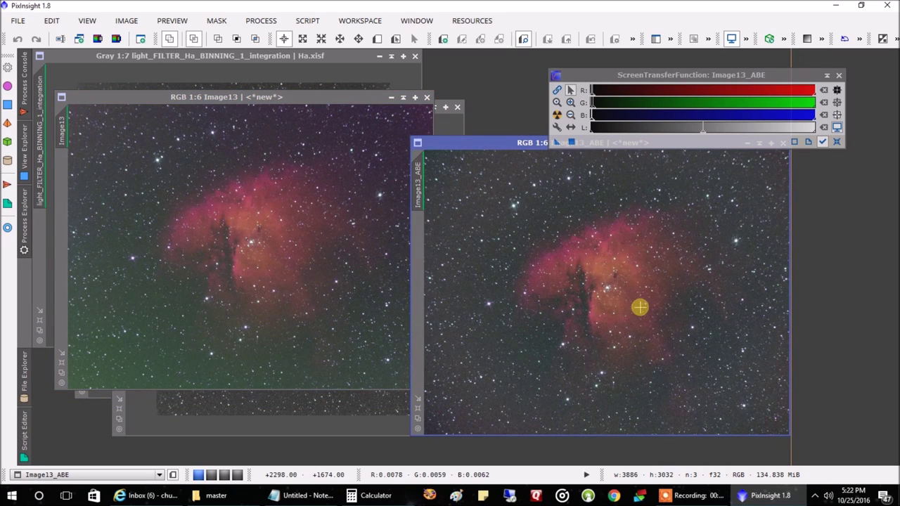
pyautogui.click(427, 98)
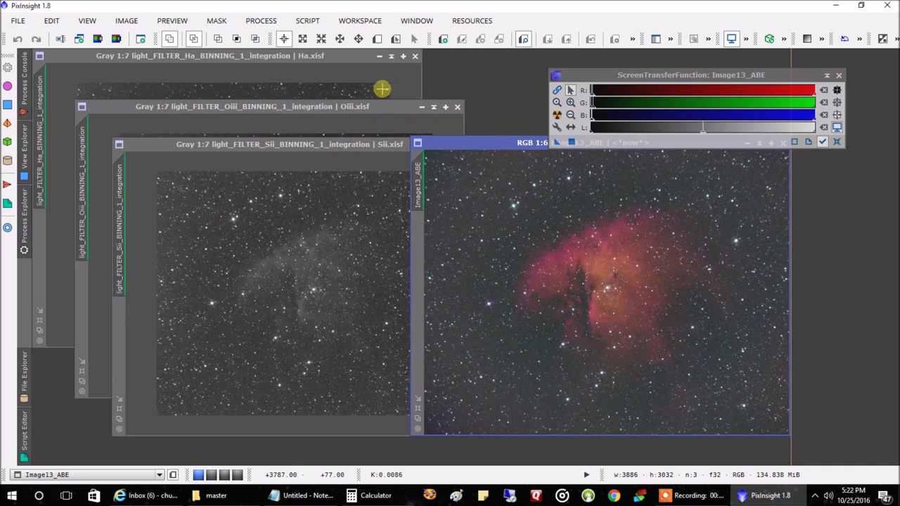
# Shade the Ha, Oiii and Sii image windows down to their title bars.
pyautogui.click(357, 80)
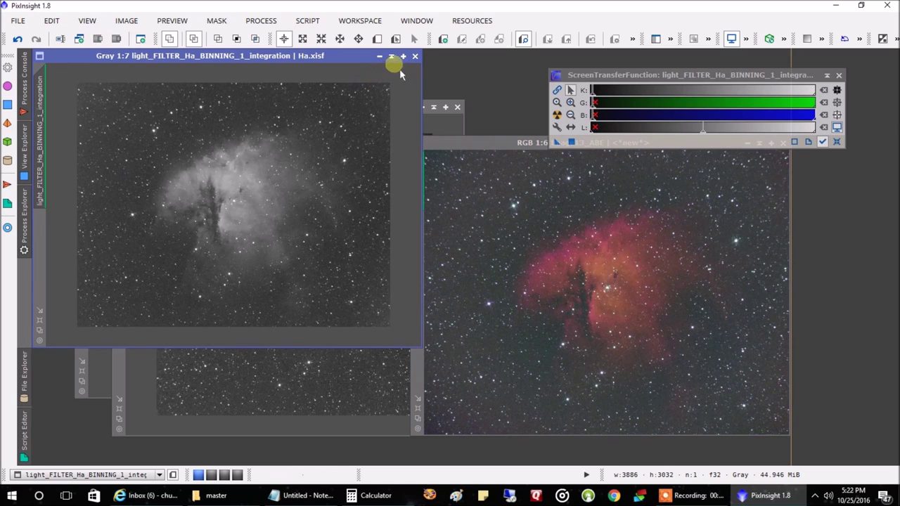
pyautogui.click(391, 57)
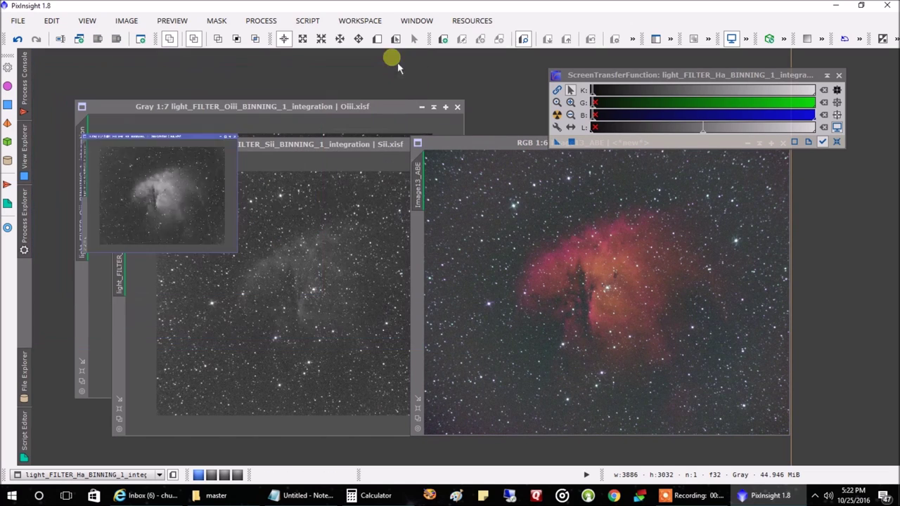
pyautogui.click(433, 107)
pyautogui.moveTo(346, 145); pyautogui.dragTo(347, 119)
pyautogui.click(392, 107)
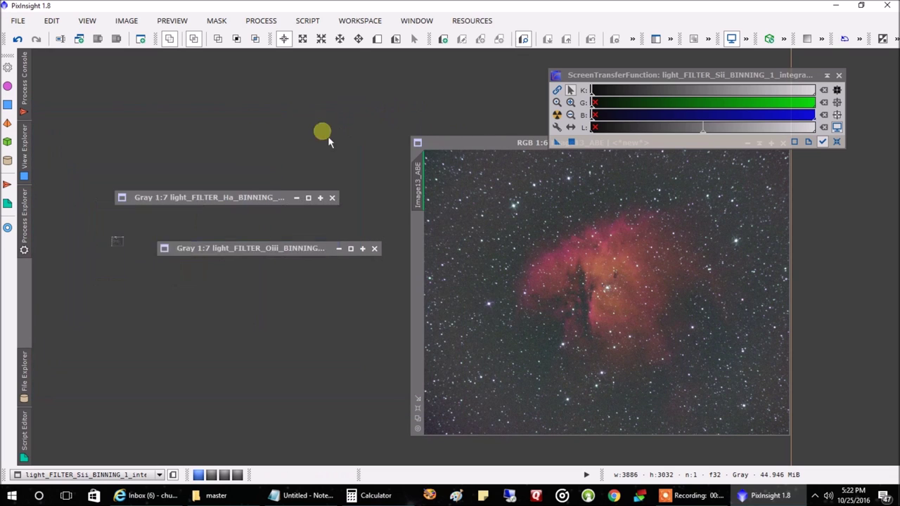
# Stack the shaded windows in the order Ha, Sii, Oiii, and centre the corrected RGB image in the workspace.
pyautogui.moveTo(253, 207); pyautogui.dragTo(194, 101)
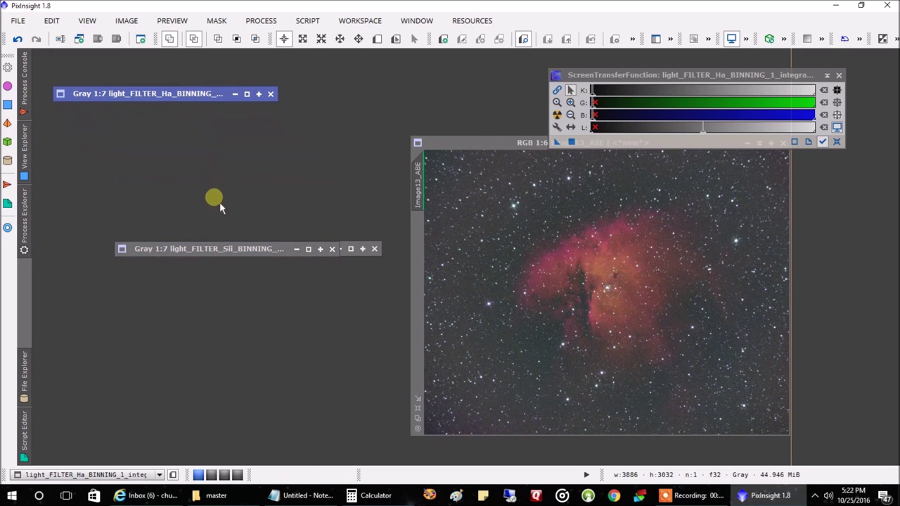
pyautogui.moveTo(218, 253); pyautogui.dragTo(157, 134)
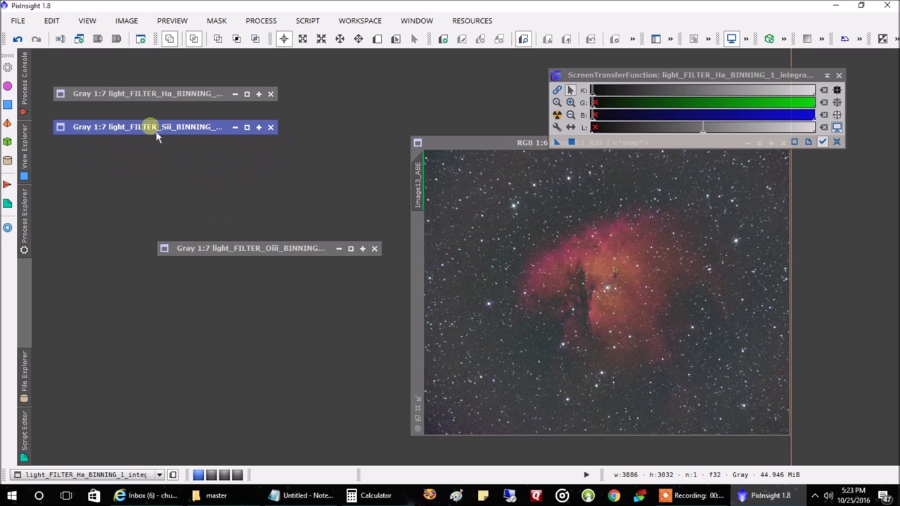
pyautogui.moveTo(225, 263)
pyautogui.mouseDown()
pyautogui.moveTo(137, 209)
pyautogui.moveTo(119, 171)
pyautogui.mouseUp()
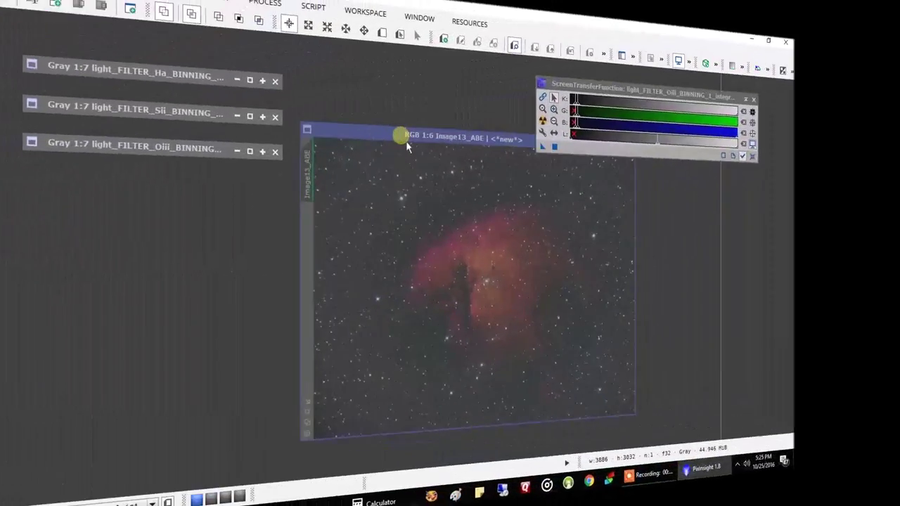
pyautogui.moveTo(406, 141); pyautogui.dragTo(322, 130)
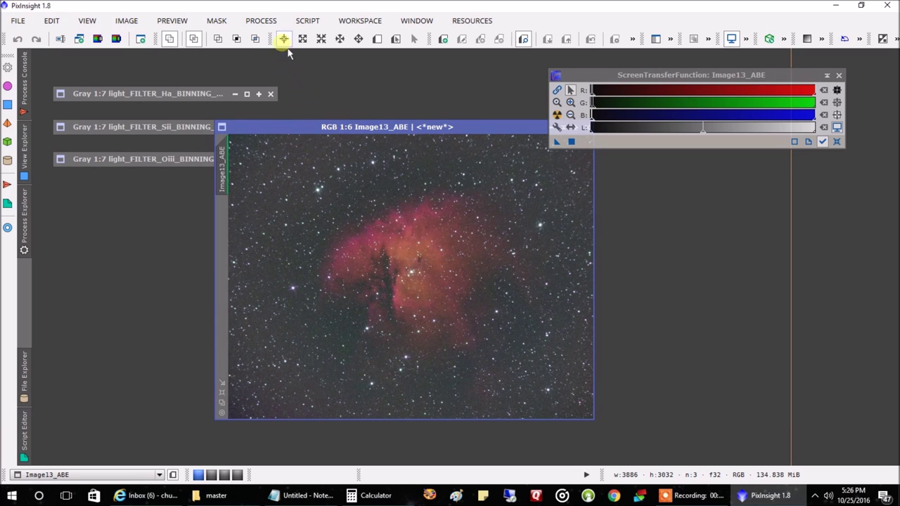
pyautogui.click(261, 21)
pyautogui.moveTo(296, 76)
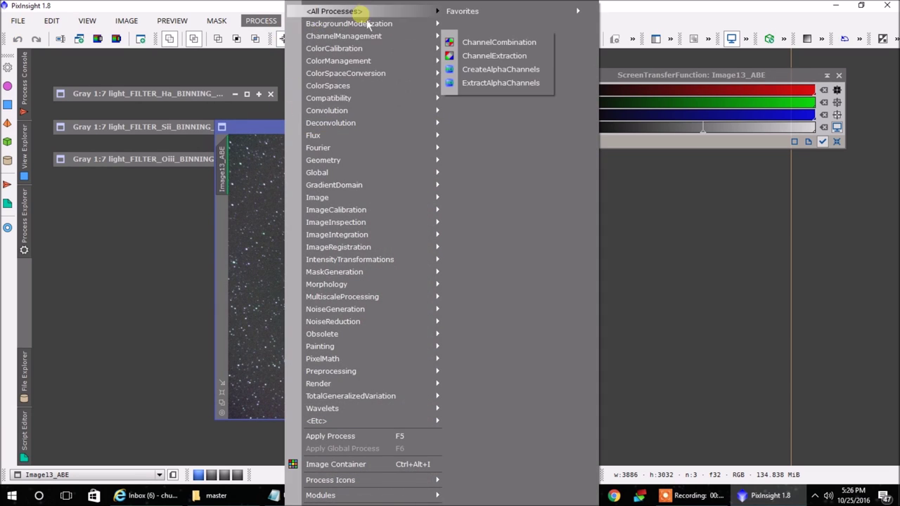
pyautogui.moveTo(327, 11)
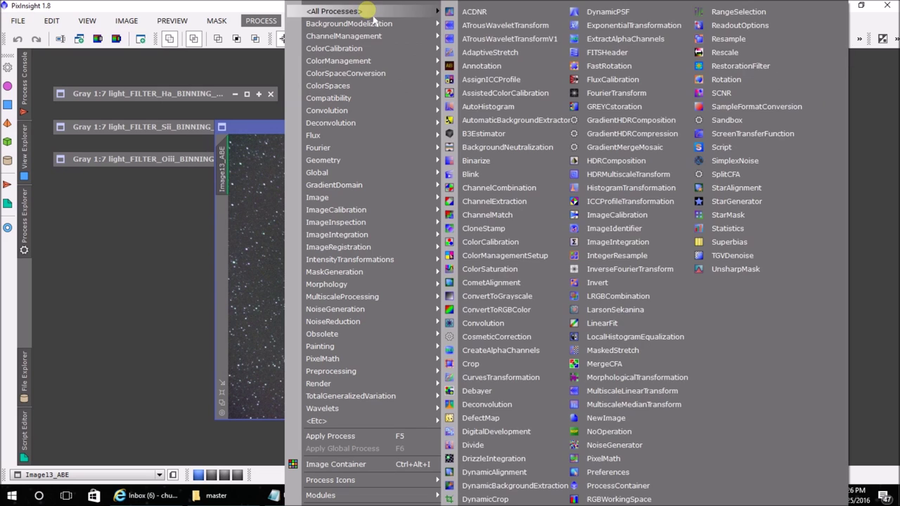
pyautogui.click(245, 125)
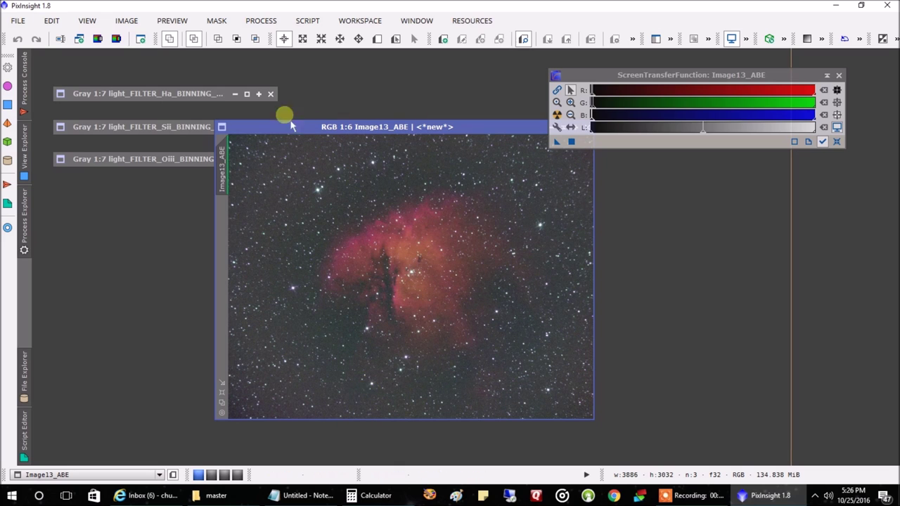
# Set up LinearFit with the Ha integration image as the reference, and close it without applying it.
pyautogui.click(261, 20)
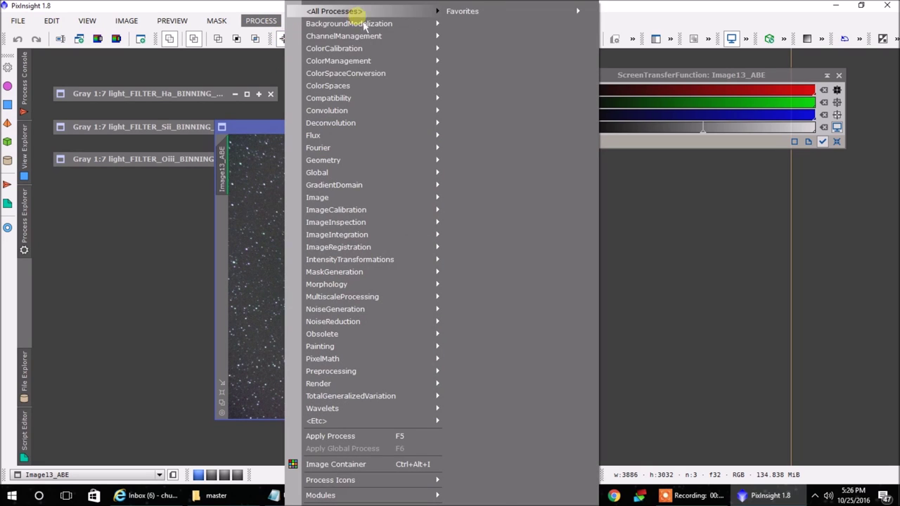
pyautogui.moveTo(367, 12)
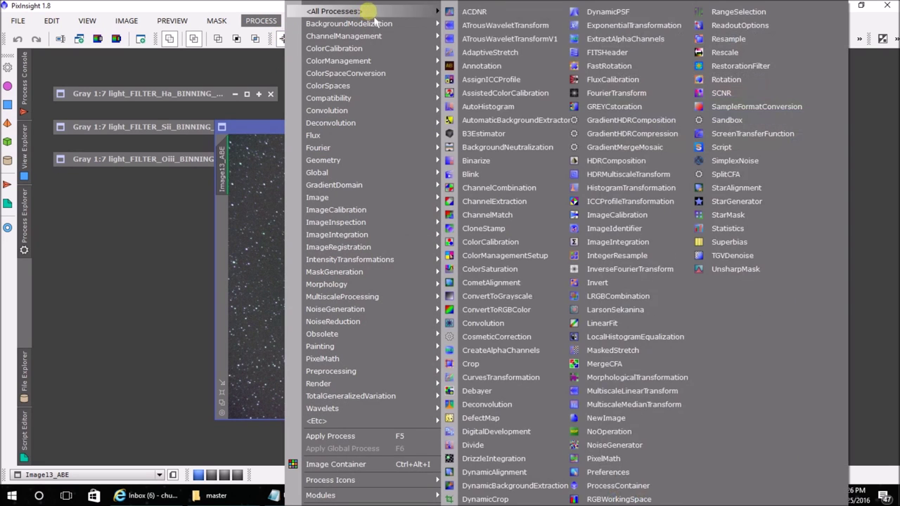
pyautogui.click(620, 328)
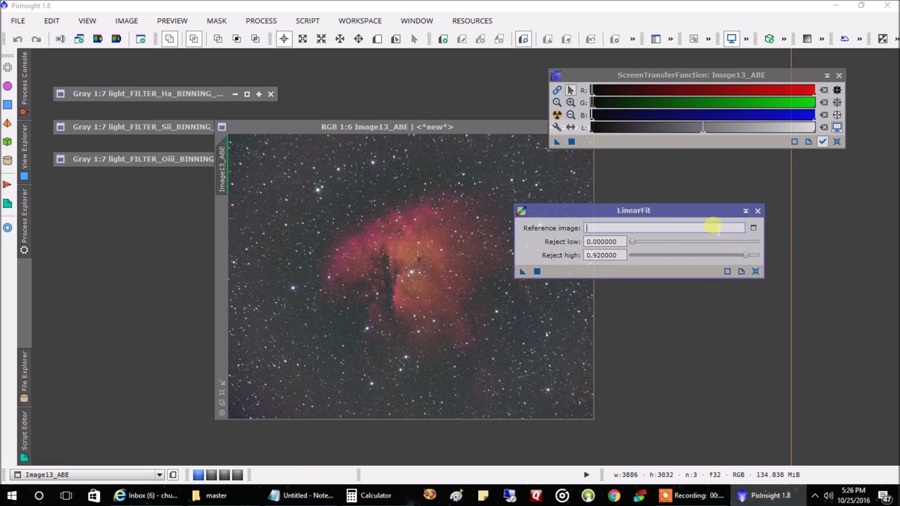
pyautogui.click(753, 227)
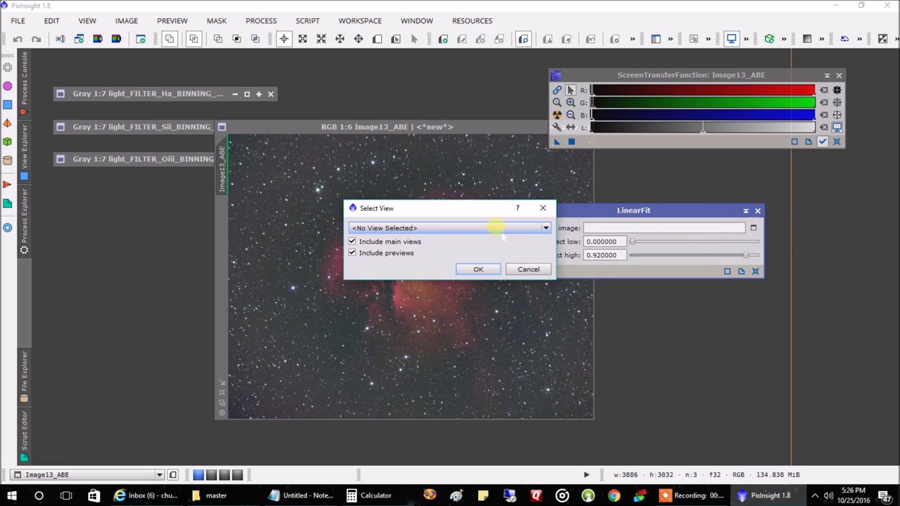
pyautogui.click(496, 228)
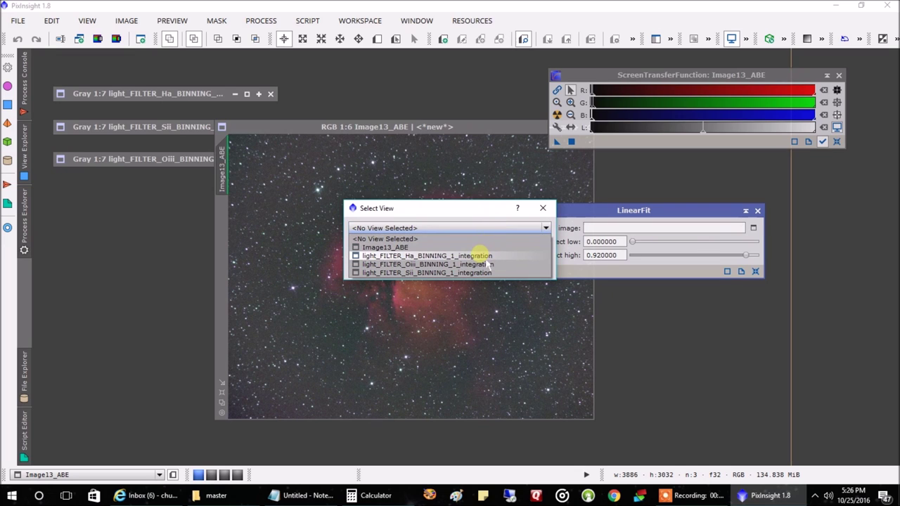
pyautogui.click(481, 256)
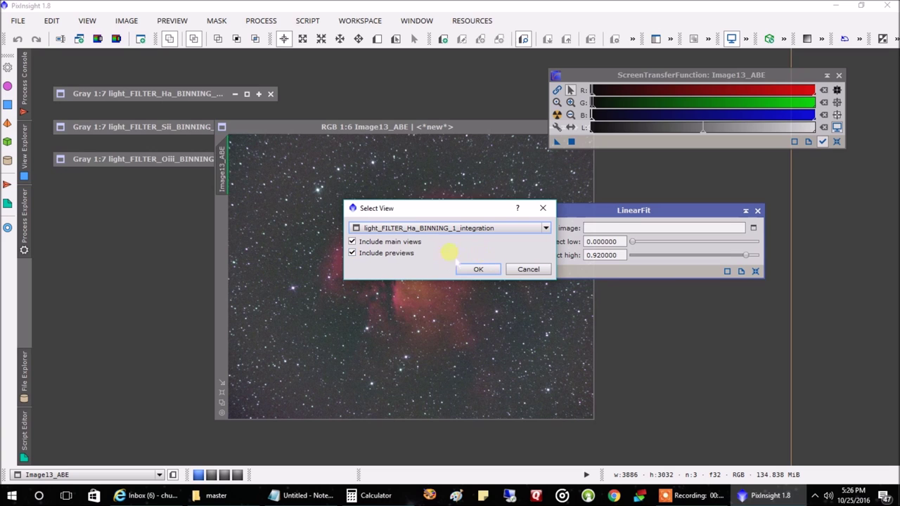
pyautogui.click(478, 270)
pyautogui.moveTo(522, 271); pyautogui.dragTo(176, 169)
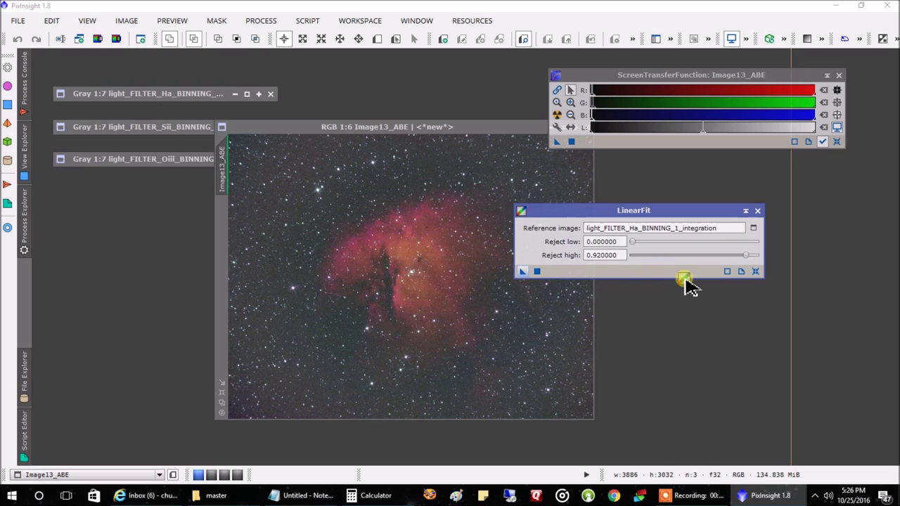
pyautogui.moveTo(690, 278); pyautogui.dragTo(690, 280)
pyautogui.click(758, 211)
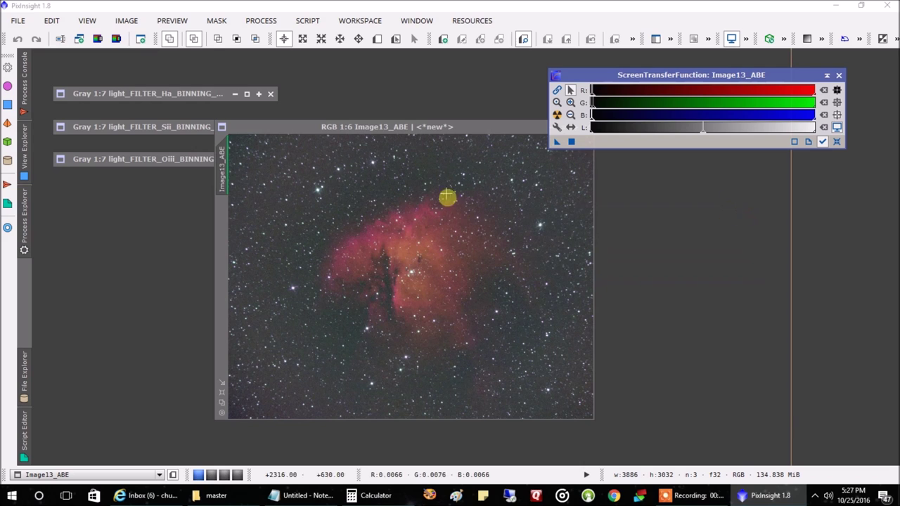
# Reset the corrected RGB image's screen stretch, and open HistogramTransformation.
pyautogui.moveTo(443, 137); pyautogui.dragTo(385, 138)
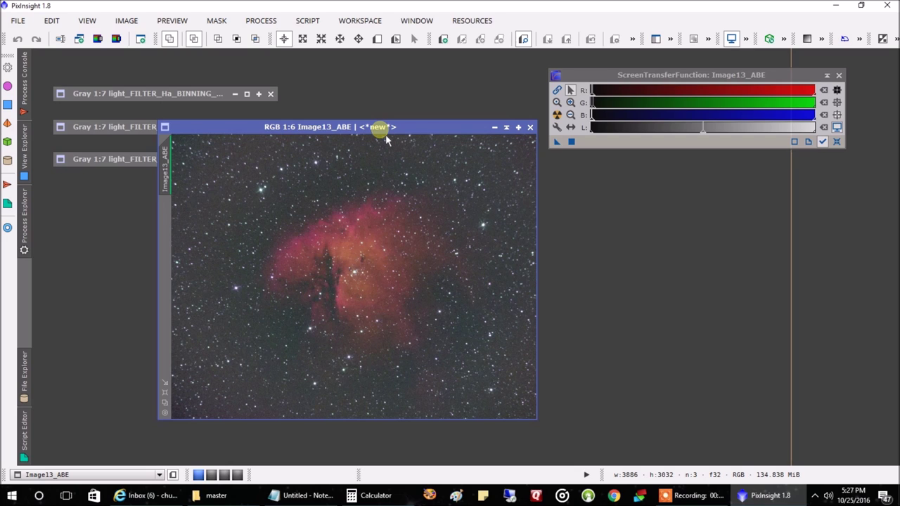
pyautogui.click(836, 143)
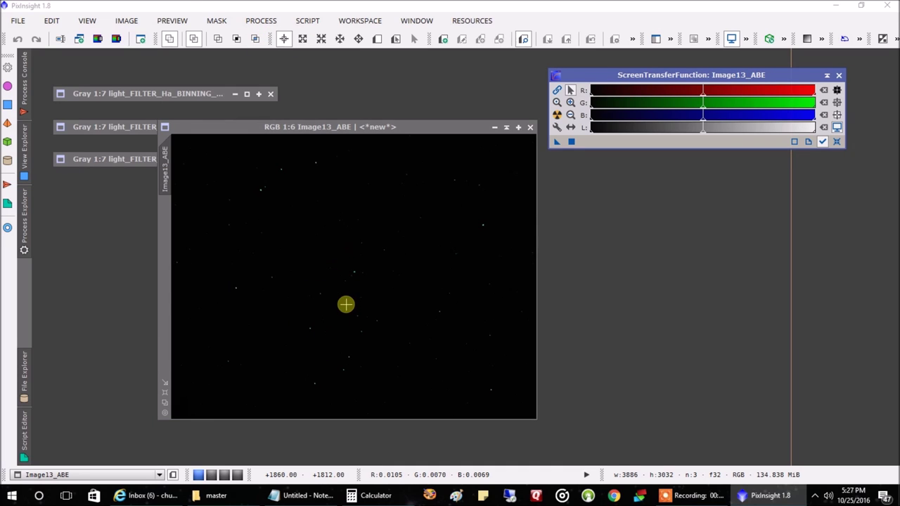
pyautogui.click(261, 21)
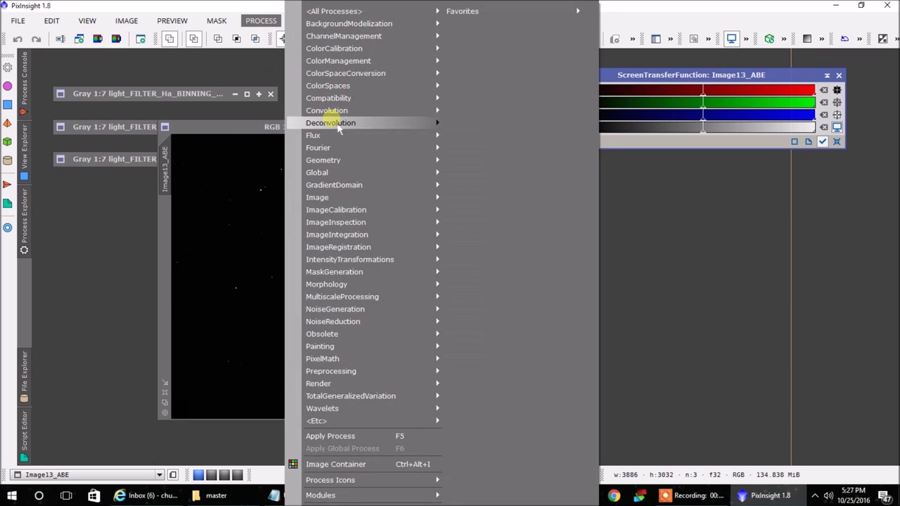
pyautogui.moveTo(398, 262)
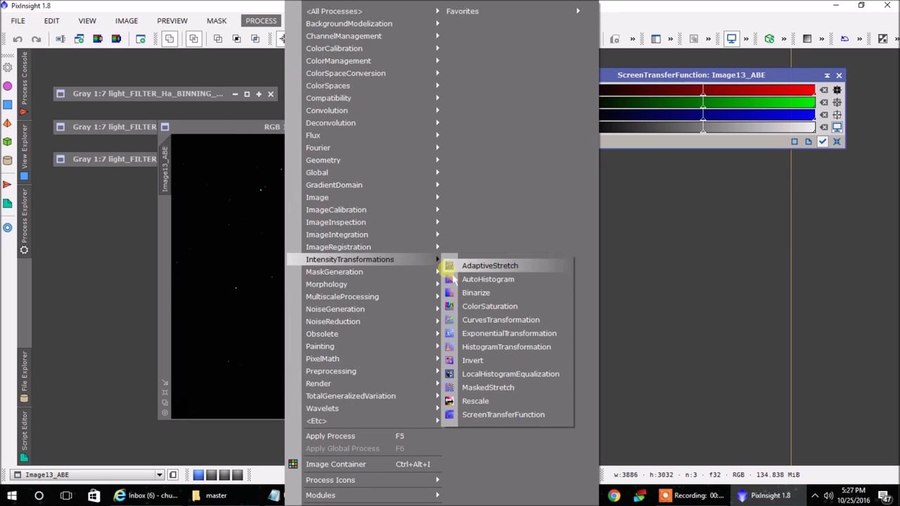
pyautogui.click(495, 348)
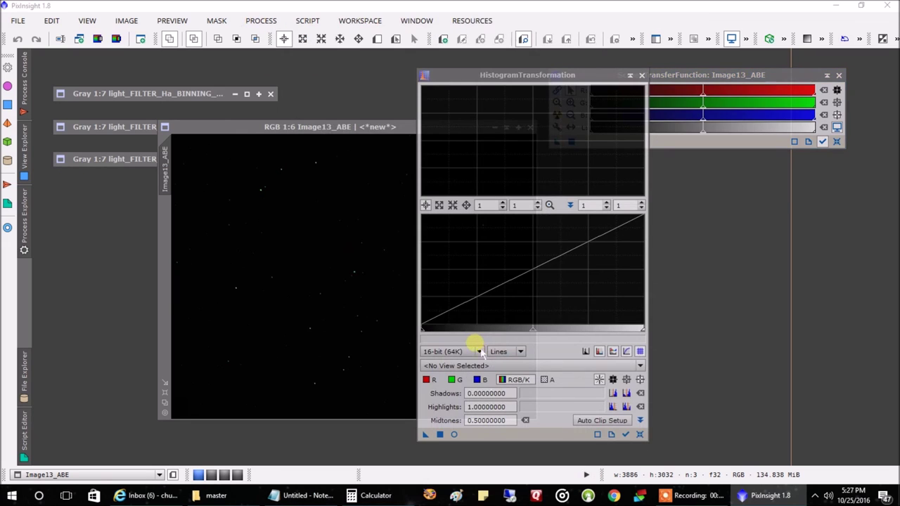
# Turn on HistogramTransformation's real-time preview for the RGB image, and lower the combined RGB/K midtones to about 0.0456.
pyautogui.click(497, 75)
pyautogui.click(481, 268)
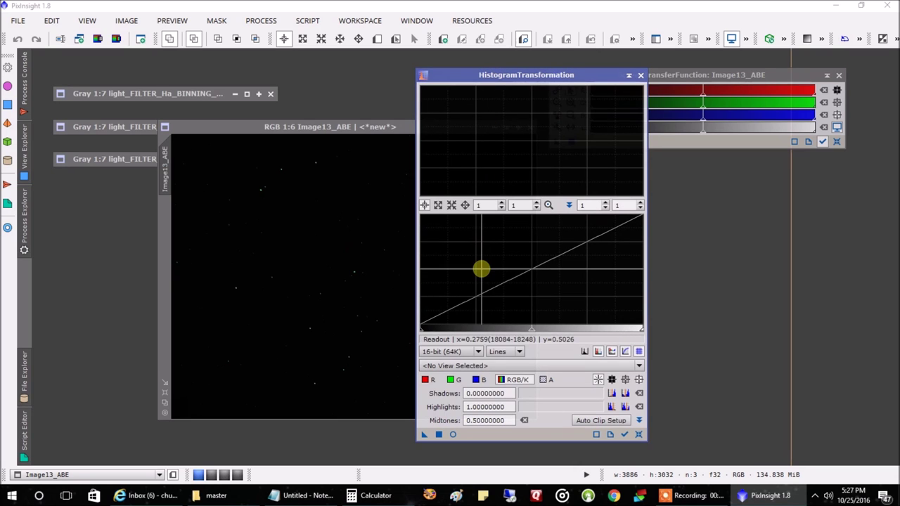
pyautogui.click(455, 436)
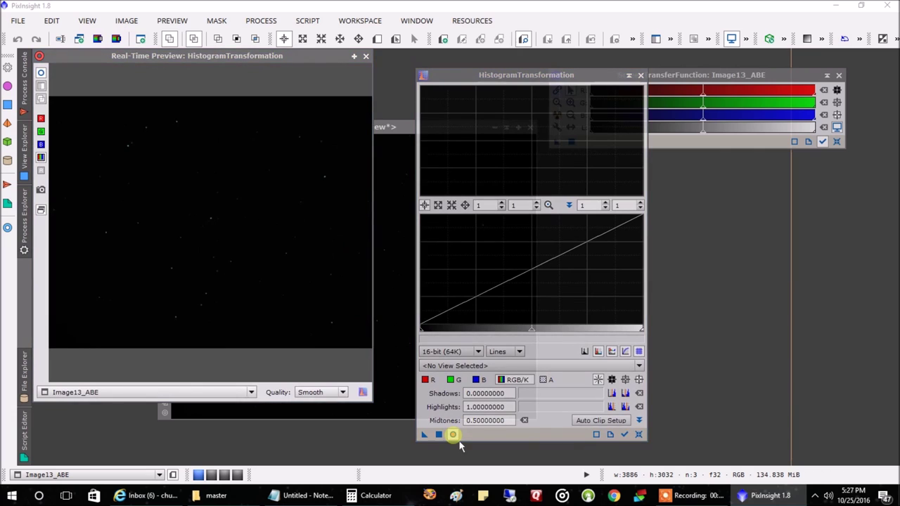
pyautogui.moveTo(283, 61); pyautogui.dragTo(303, 87)
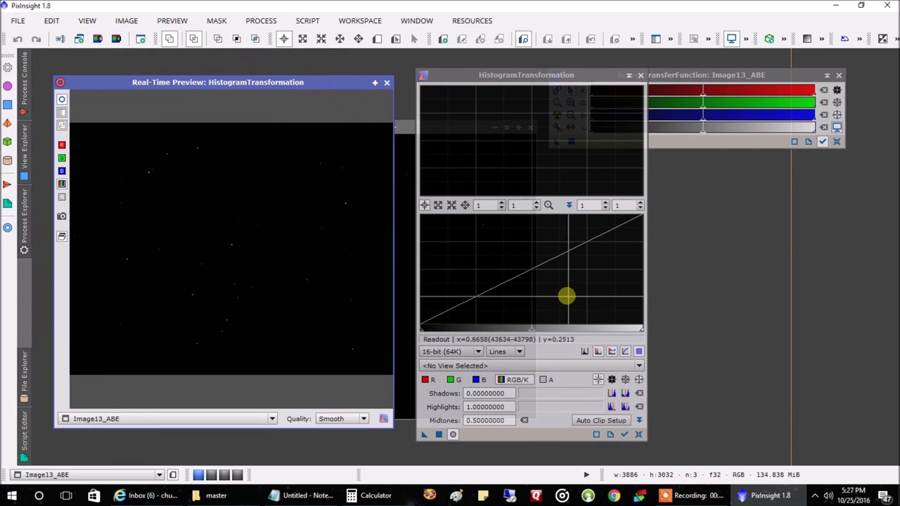
pyautogui.moveTo(539, 332); pyautogui.dragTo(438, 333)
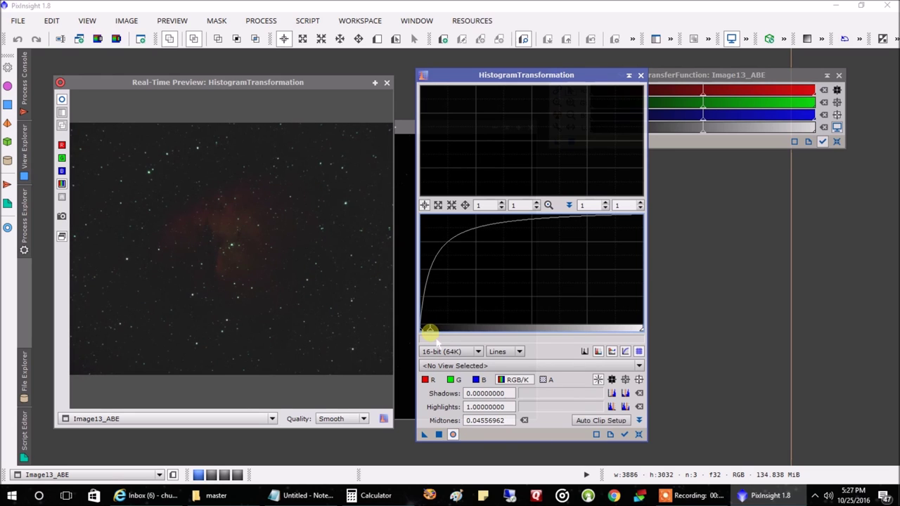
# Auto-stretch the RGB image's screen display, and transfer that stretch into HistogramTransformation.
pyautogui.moveTo(693, 75); pyautogui.dragTo(701, 107)
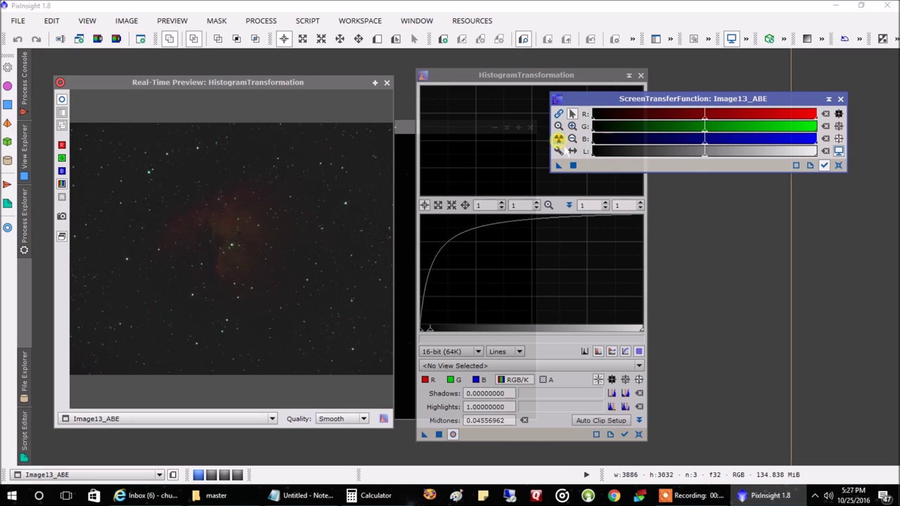
pyautogui.click(561, 142)
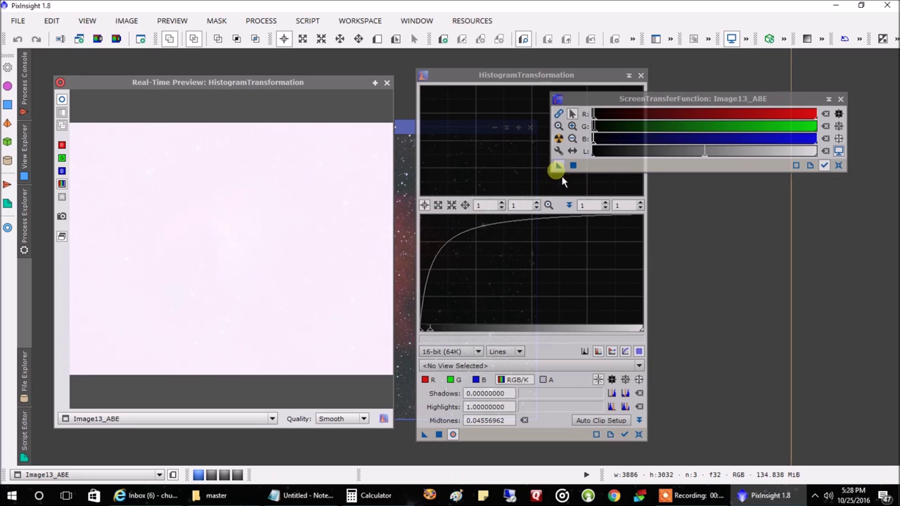
pyautogui.click(559, 166)
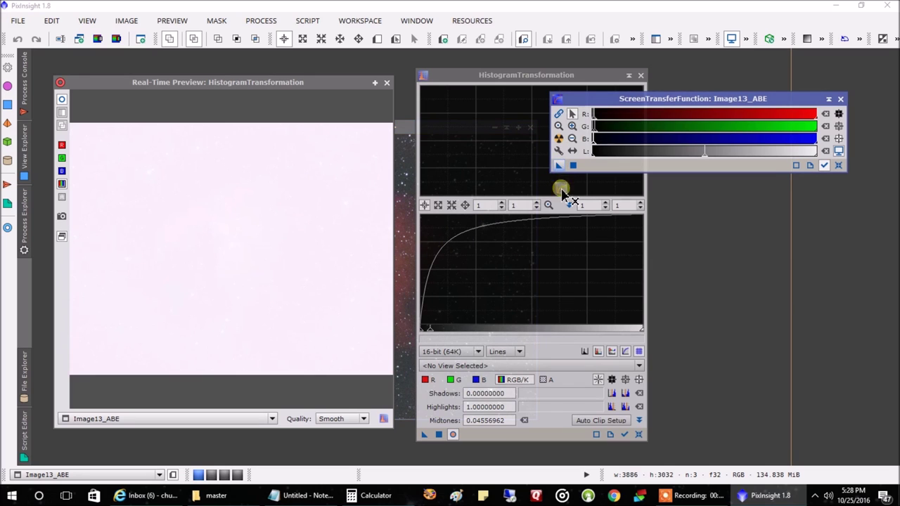
pyautogui.moveTo(555, 399); pyautogui.dragTo(543, 436)
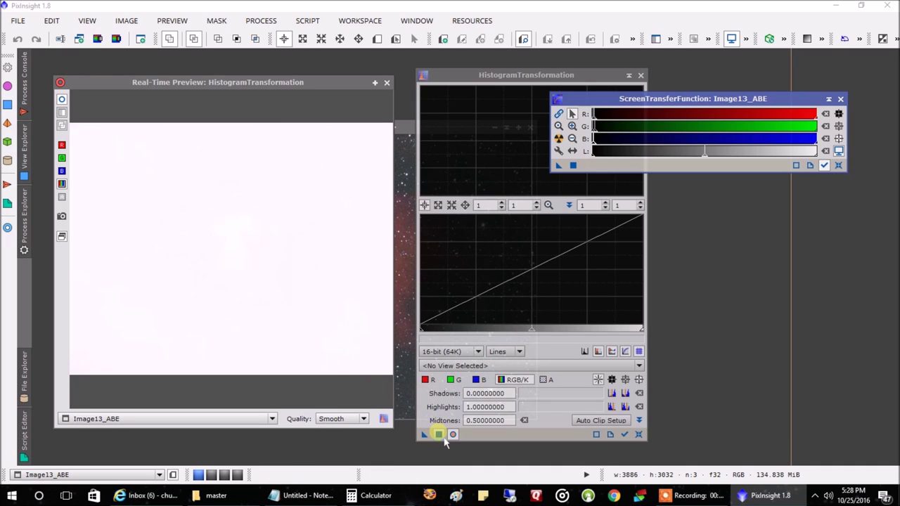
# Apply the transferred histogram stretch permanently to the RGB image, and reset its screen stretch.
pyautogui.moveTo(444, 440)
pyautogui.mouseDown()
pyautogui.moveTo(415, 151)
pyautogui.moveTo(473, 85)
pyautogui.moveTo(530, 85)
pyautogui.mouseUp()
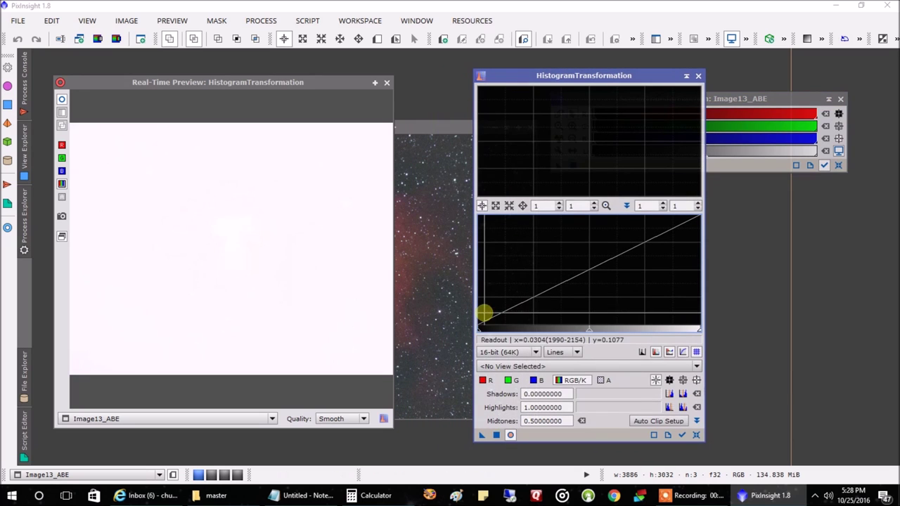
pyautogui.click(502, 444)
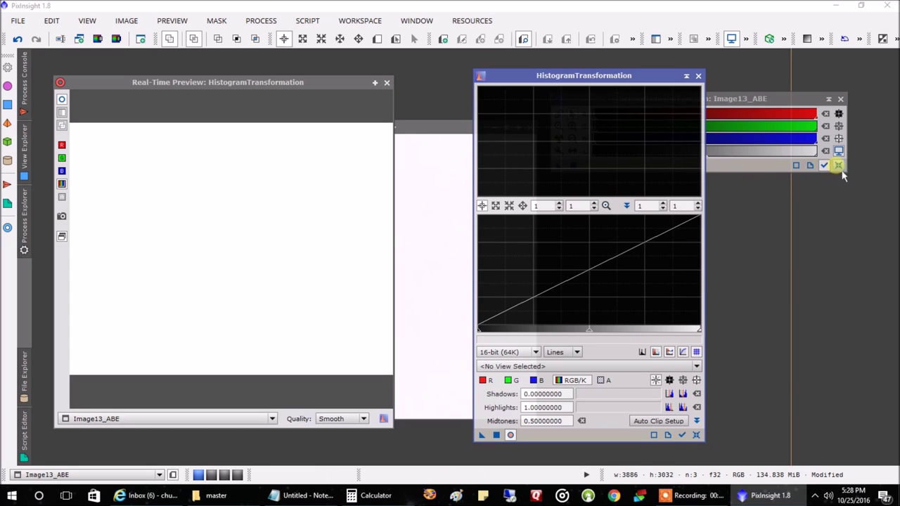
pyautogui.click(785, 98)
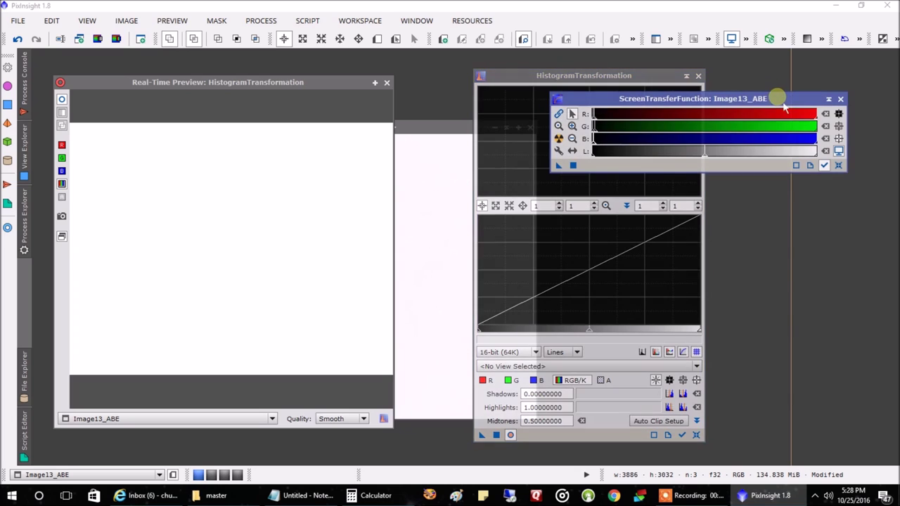
pyautogui.click(838, 165)
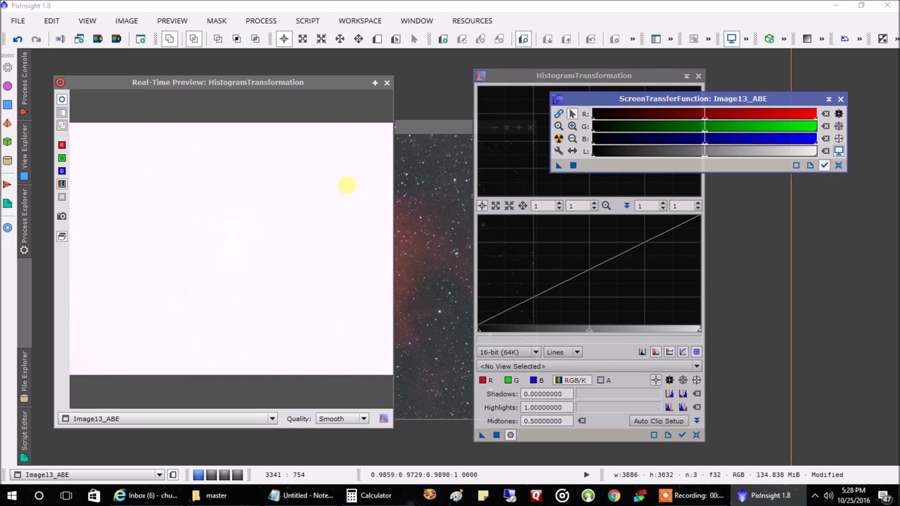
# Close the real-time preview and the HistogramTransformation window.
pyautogui.click(386, 83)
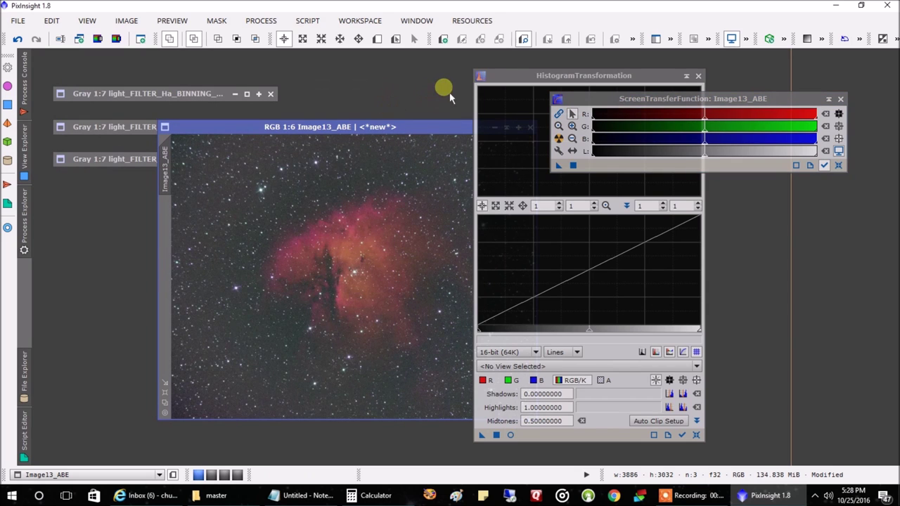
pyautogui.moveTo(514, 76); pyautogui.dragTo(315, 76)
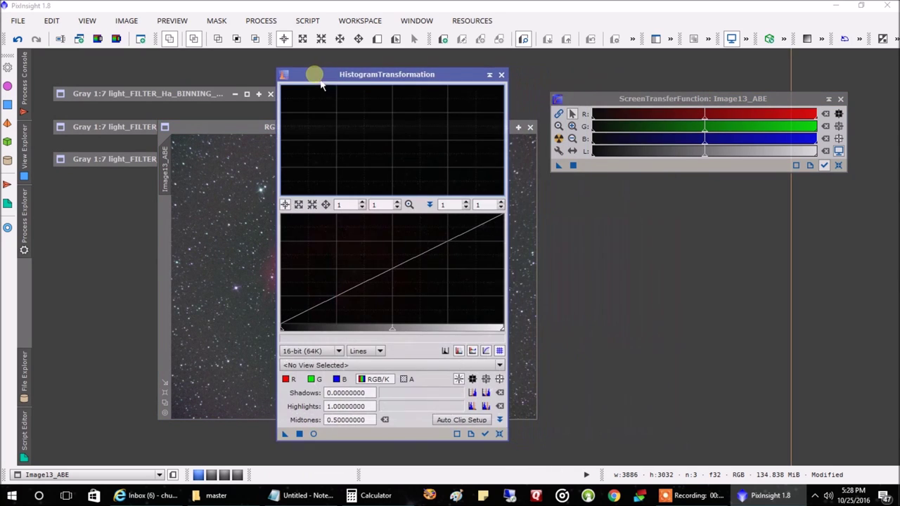
pyautogui.click(502, 75)
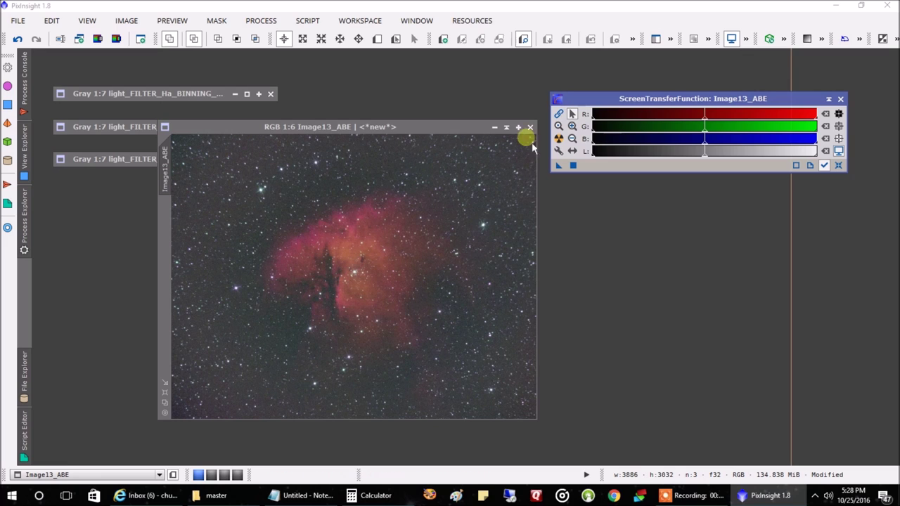
# Reset the RGB image's screen stretch after a trial auto-stretch, and close ScreenTransferFunction.
pyautogui.click(560, 140)
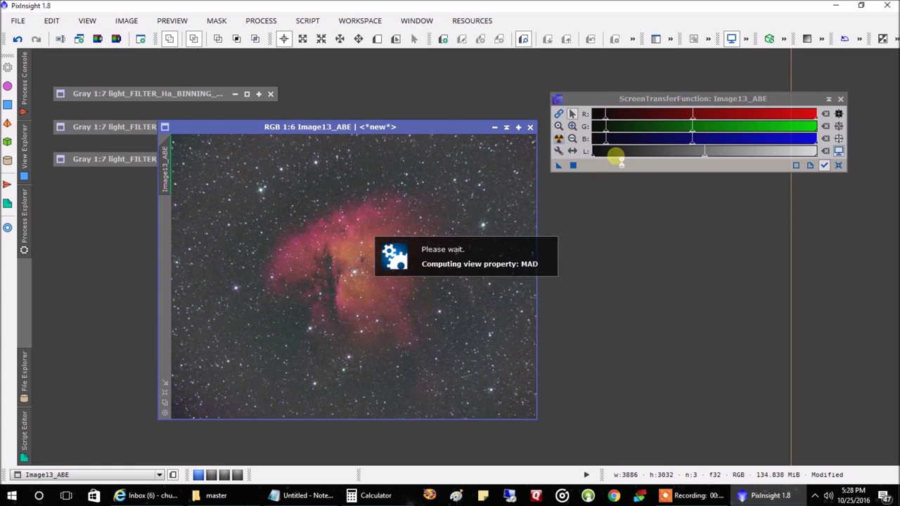
pyautogui.click(838, 165)
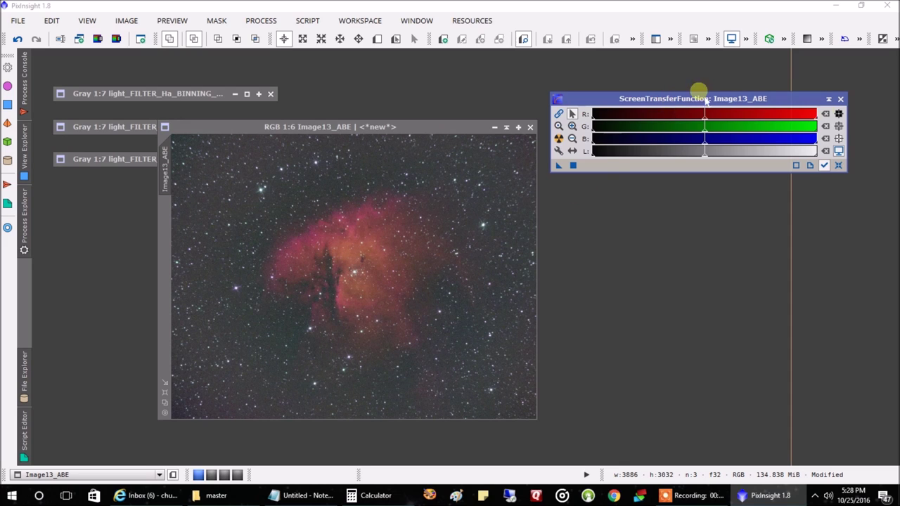
pyautogui.click(841, 99)
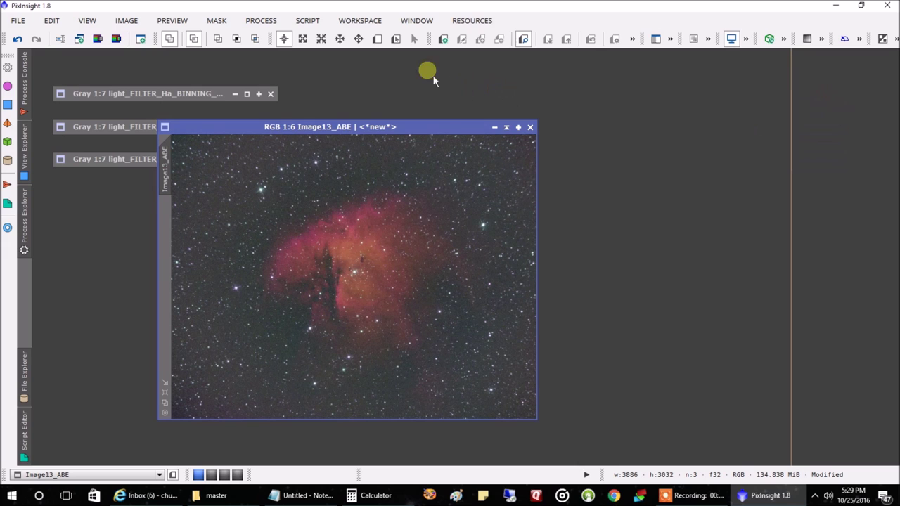
# Open CurvesTransformation, place its window beside the RGB image, and start the real-time preview.
pyautogui.click(267, 21)
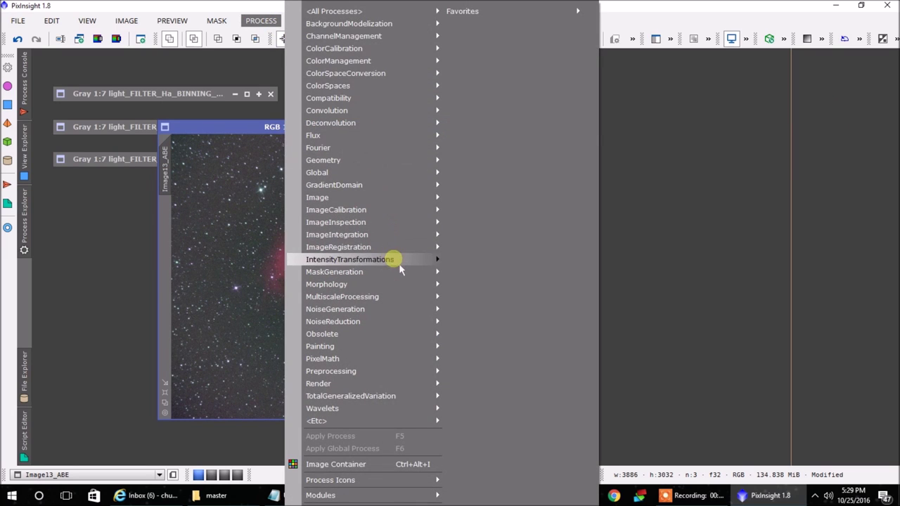
pyautogui.moveTo(398, 260)
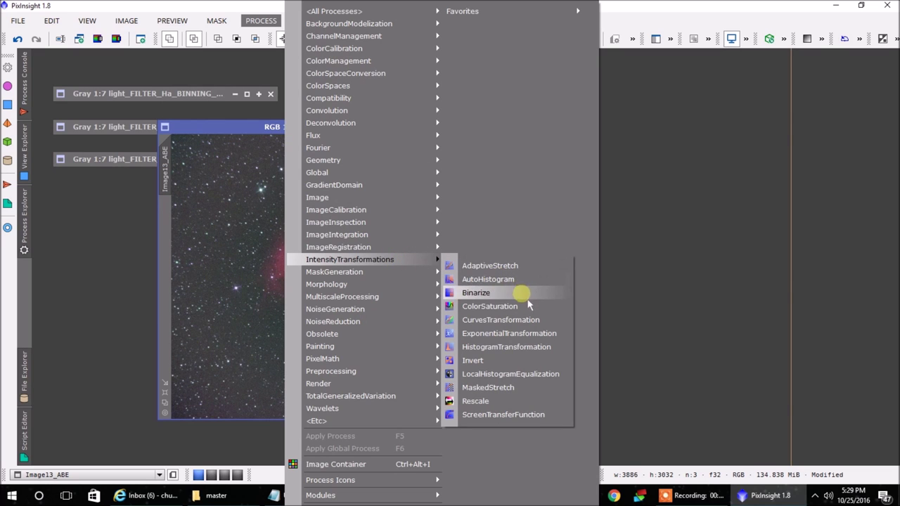
pyautogui.click(513, 320)
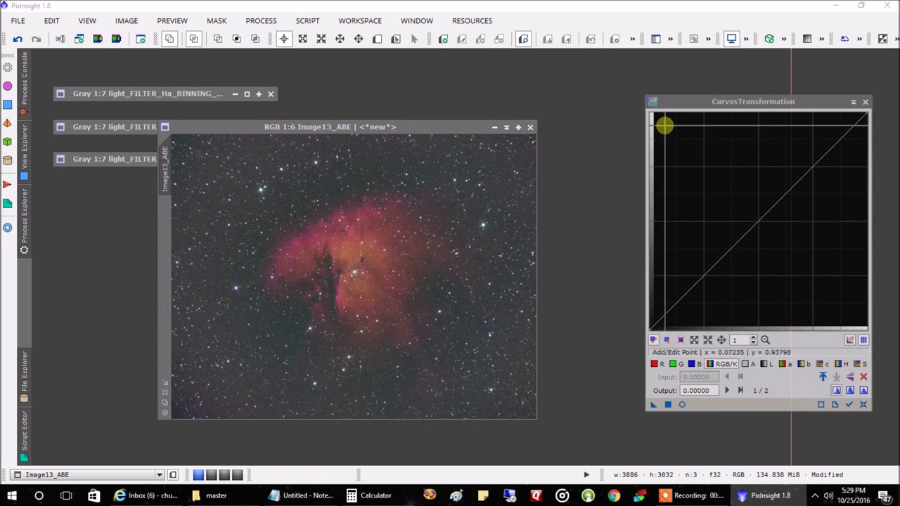
pyautogui.moveTo(683, 102); pyautogui.dragTo(605, 87)
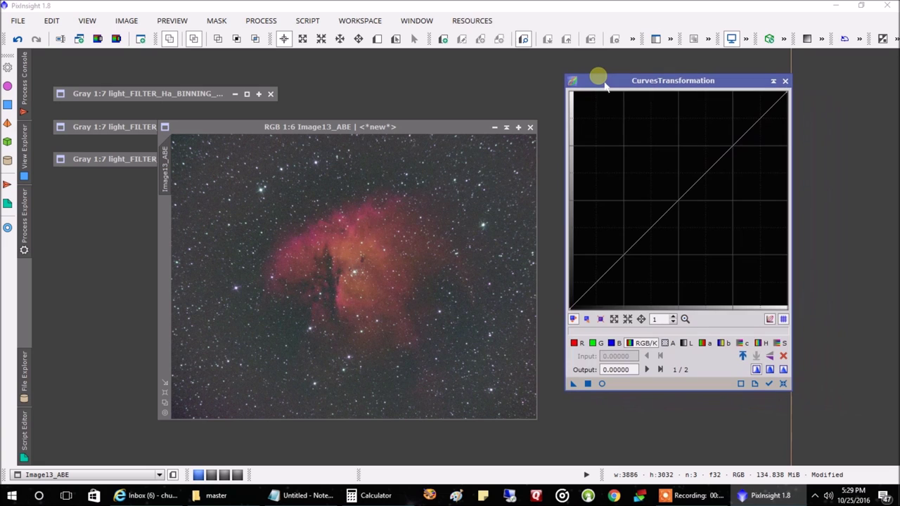
pyautogui.click(603, 384)
# Shape the RGB/K curve into an S with points at about 0.227 in, 0.155 out and 0.537 in, 0.576 out.
pyautogui.moveTo(601, 288); pyautogui.dragTo(615, 274)
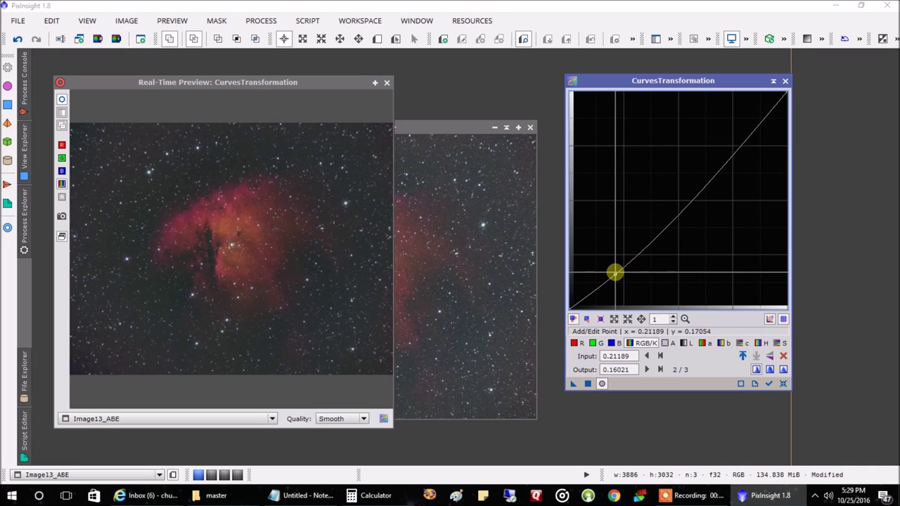
pyautogui.moveTo(615, 273); pyautogui.dragTo(619, 275)
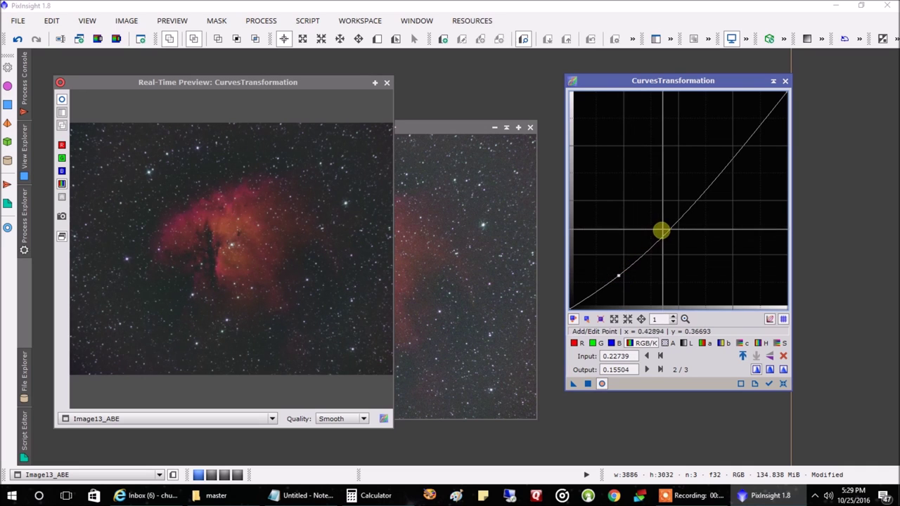
pyautogui.moveTo(703, 190); pyautogui.dragTo(686, 184)
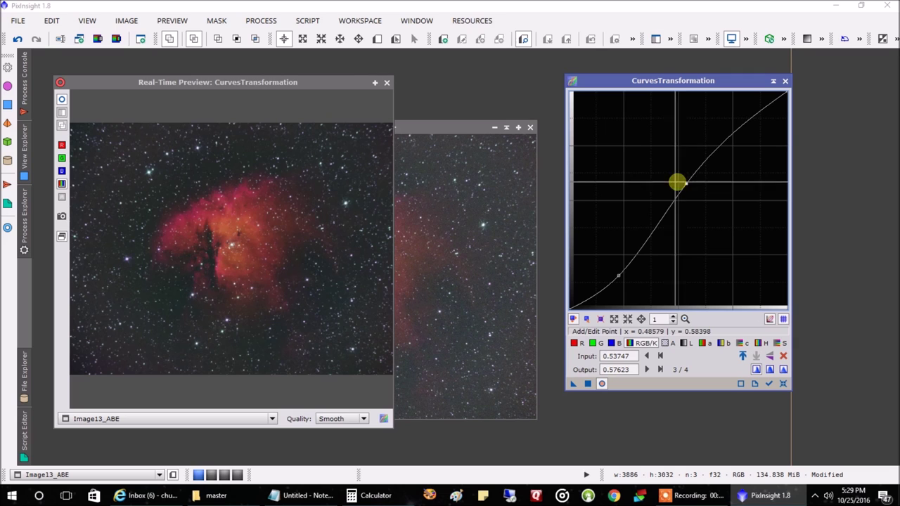
pyautogui.click(785, 81)
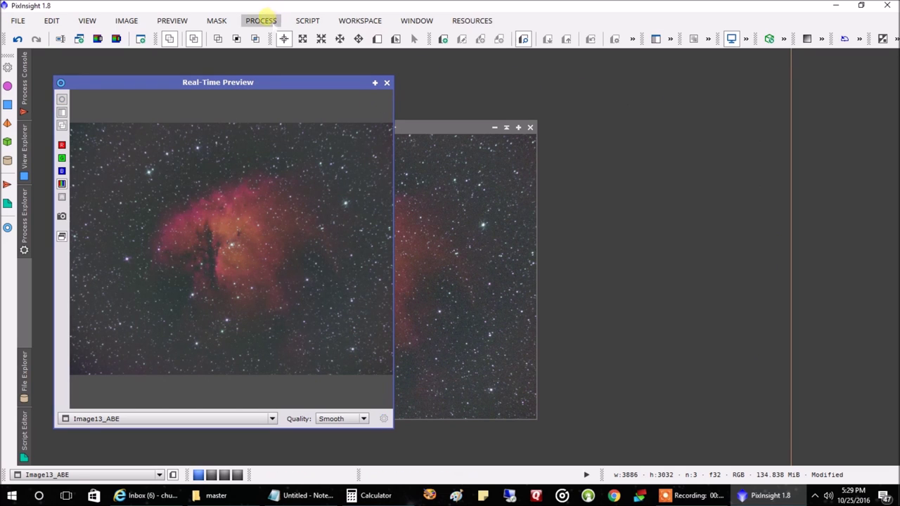
pyautogui.click(262, 20)
pyautogui.moveTo(410, 264)
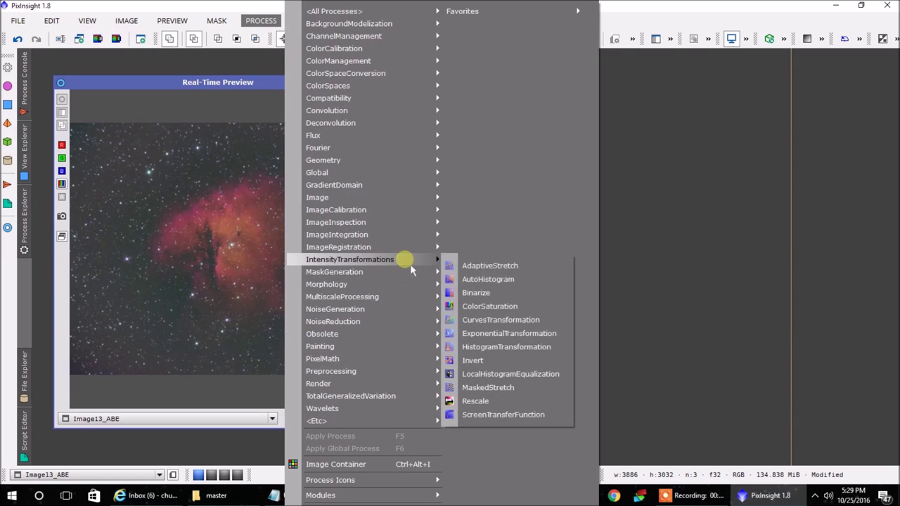
pyautogui.click(478, 320)
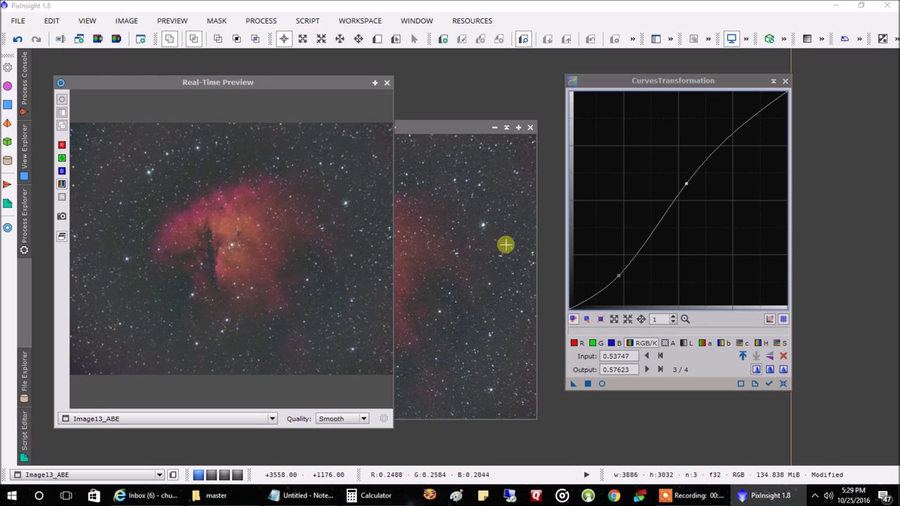
# Apply the S-curve to the RGB image with the real-time preview closed, and close CurvesTransformation.
pyautogui.click(387, 82)
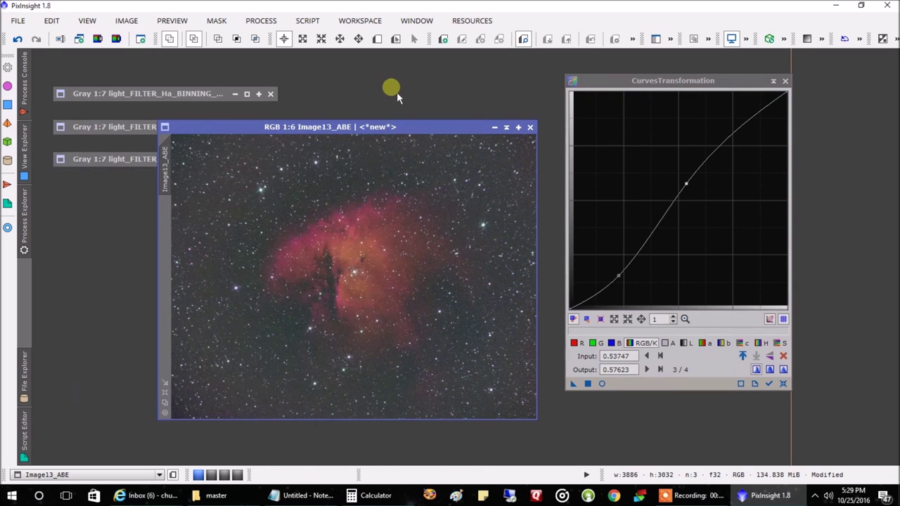
pyautogui.click(588, 383)
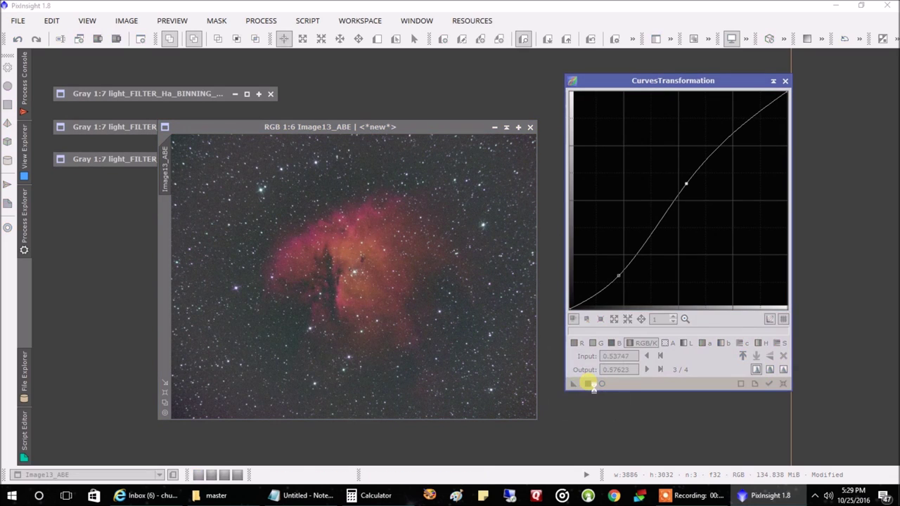
pyautogui.click(785, 81)
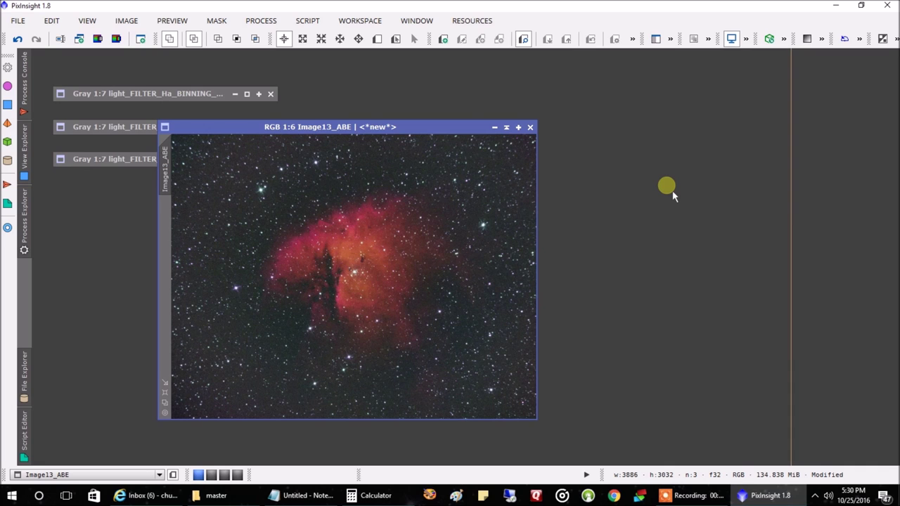
pyautogui.click(18, 21)
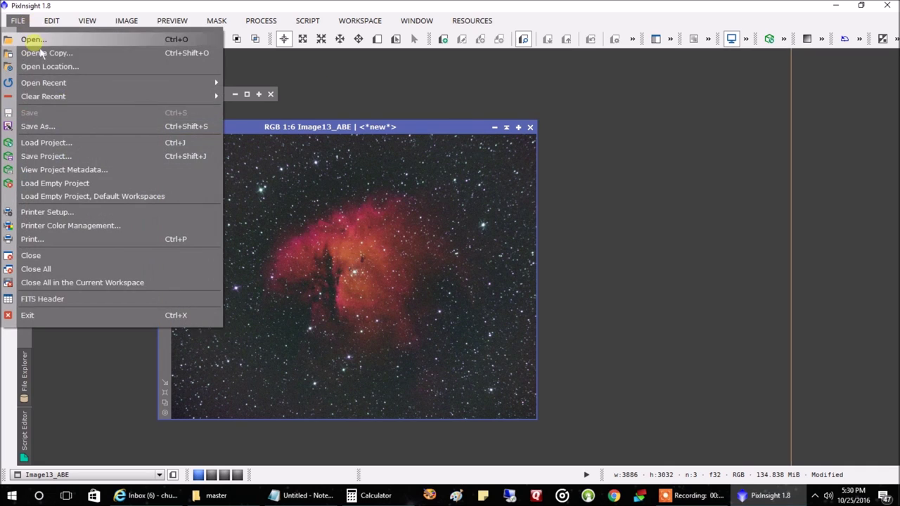
pyautogui.click(38, 125)
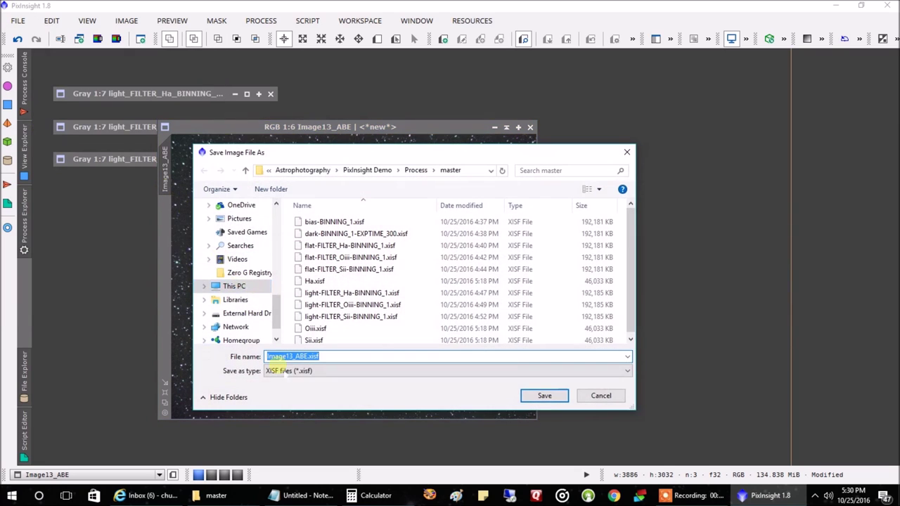
pyautogui.click(306, 373)
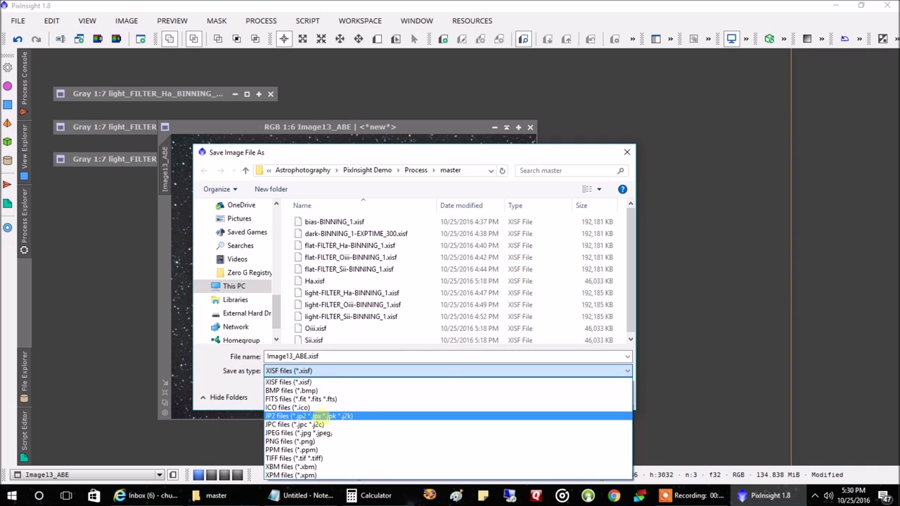
pyautogui.click(317, 432)
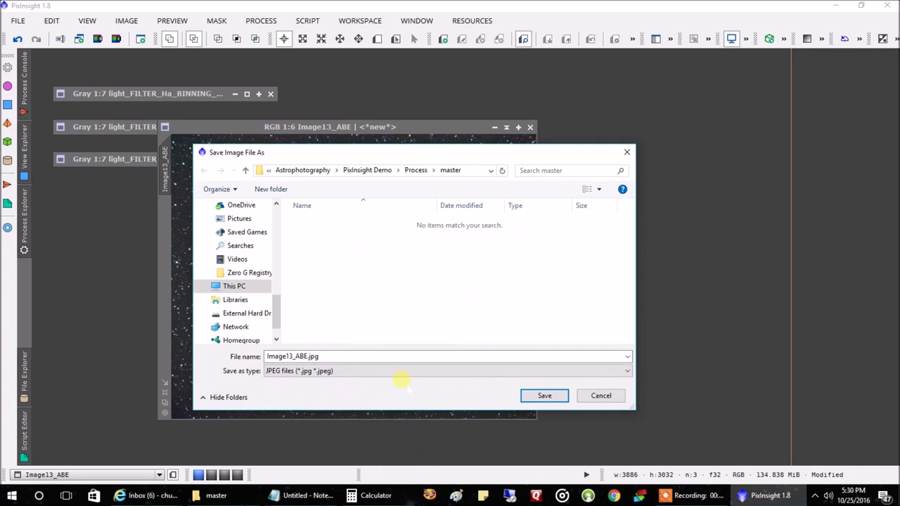
pyautogui.click(601, 395)
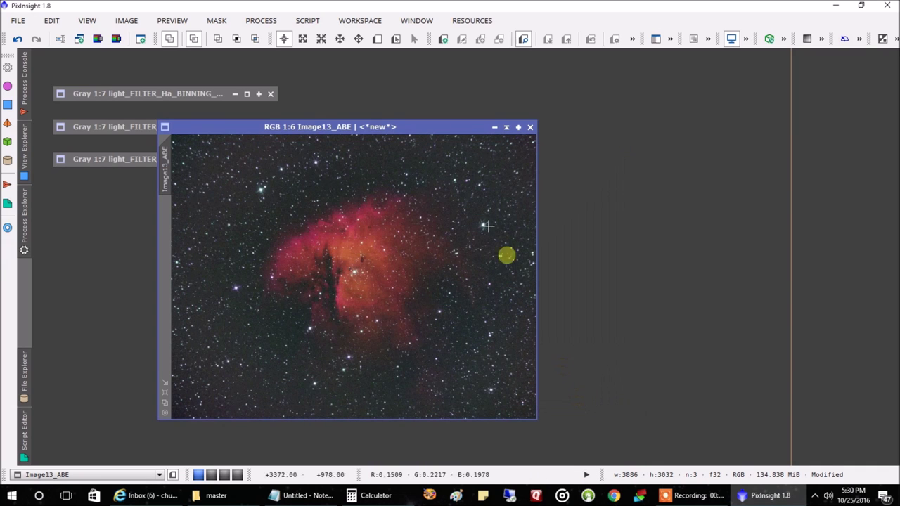
# Move the RGB image window clear of the minimized gray masters' titles and enlarge its view to 1:5.
pyautogui.moveTo(434, 129); pyautogui.dragTo(511, 96)
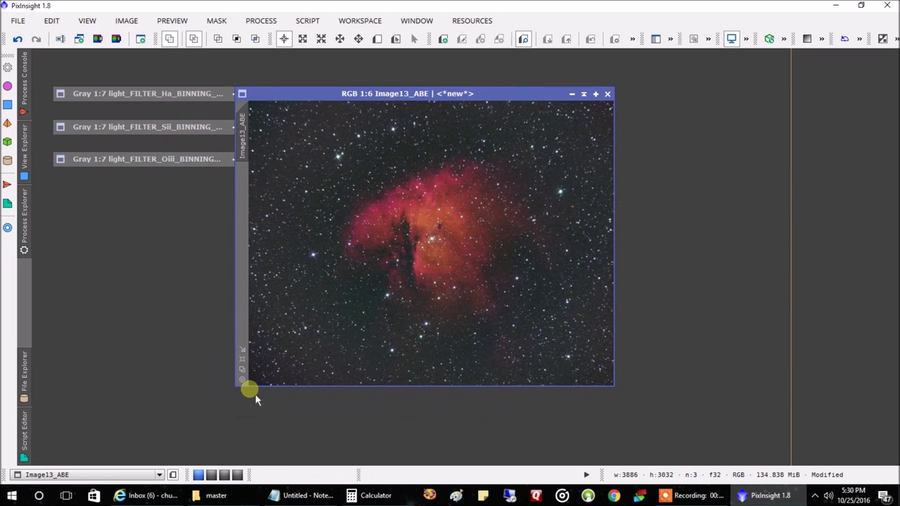
pyautogui.click(246, 373)
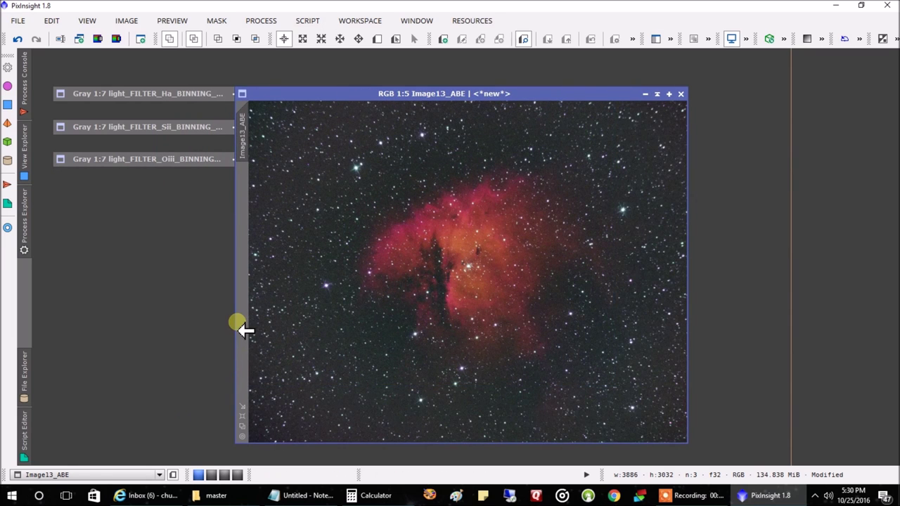